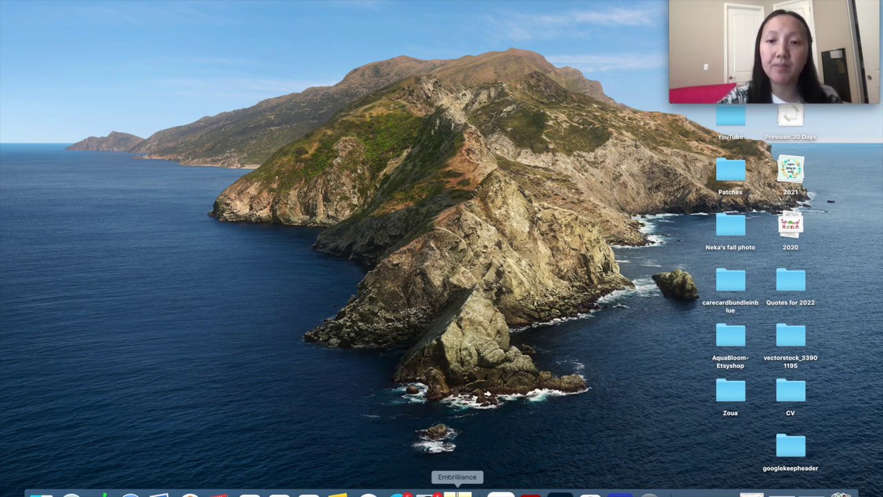
Switch to Embrilliance and browse the available fonts for the Valentine lettering, from the RM and Rivermill fonts to the TCA fonts
click(456, 493)
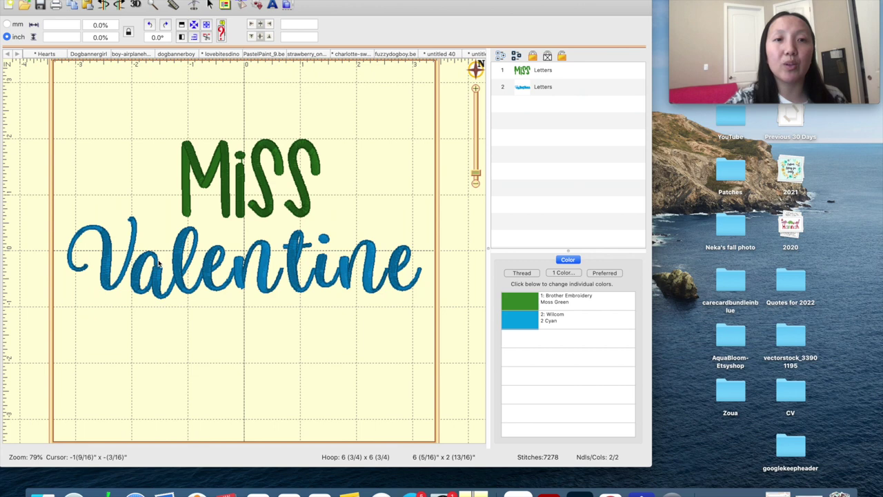
click(180, 264)
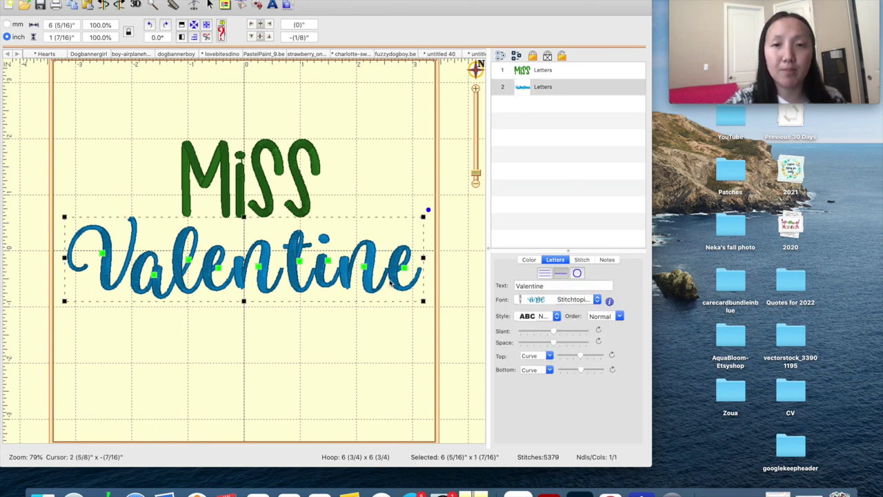
click(536, 304)
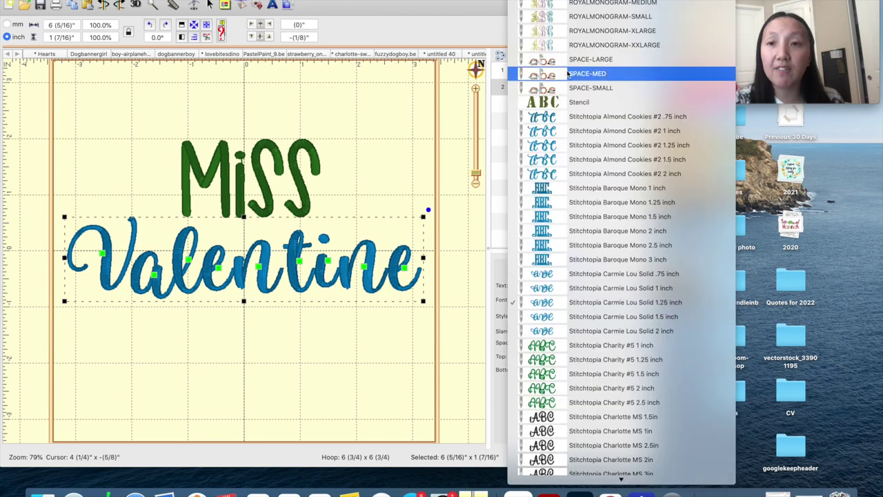
scroll(593, 125, up, 10)
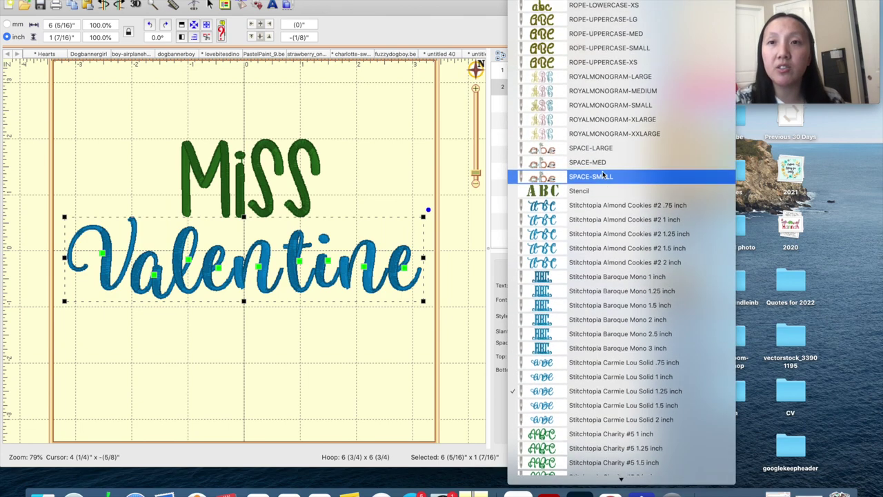
scroll(588, 133, up, 12)
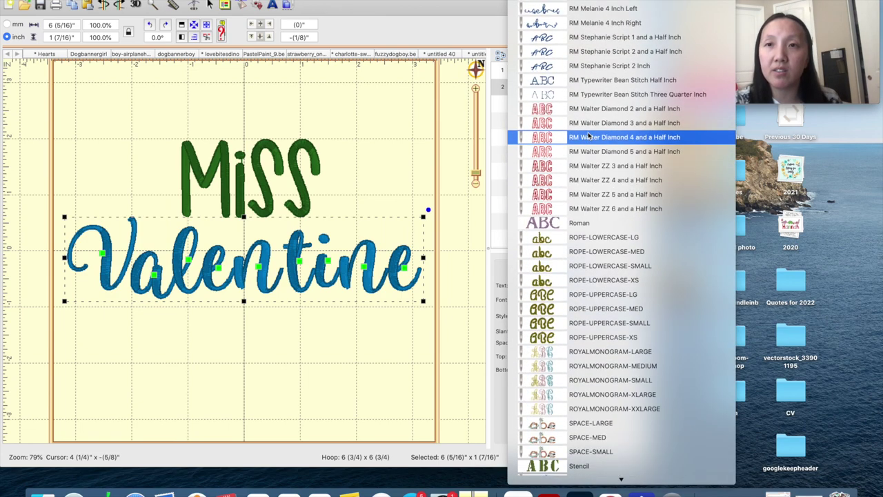
scroll(640, 96, up, 20)
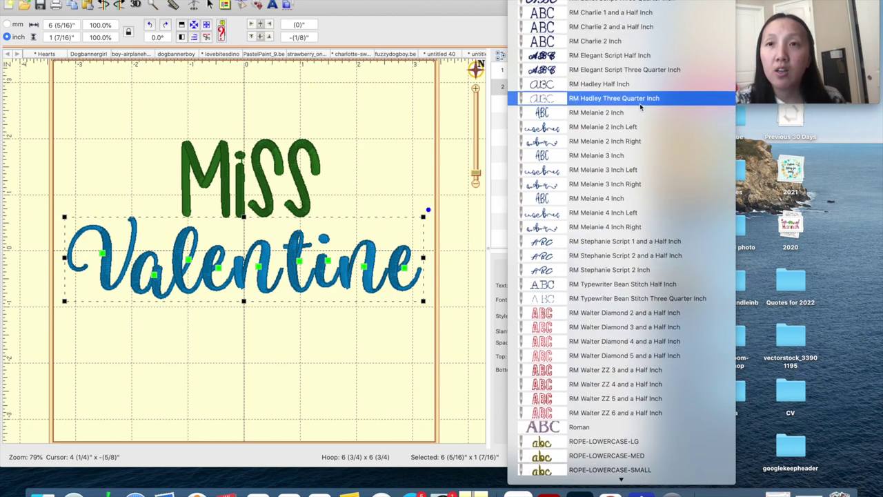
scroll(640, 103, down, 20)
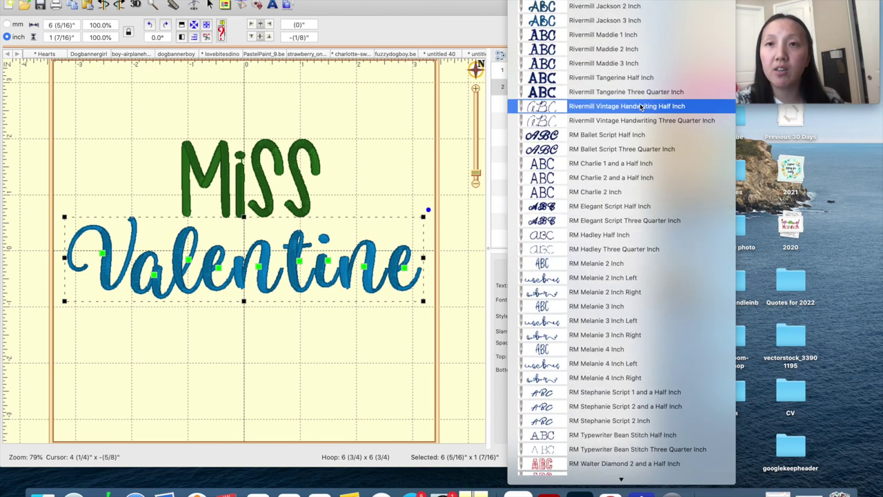
scroll(640, 108, down, 14)
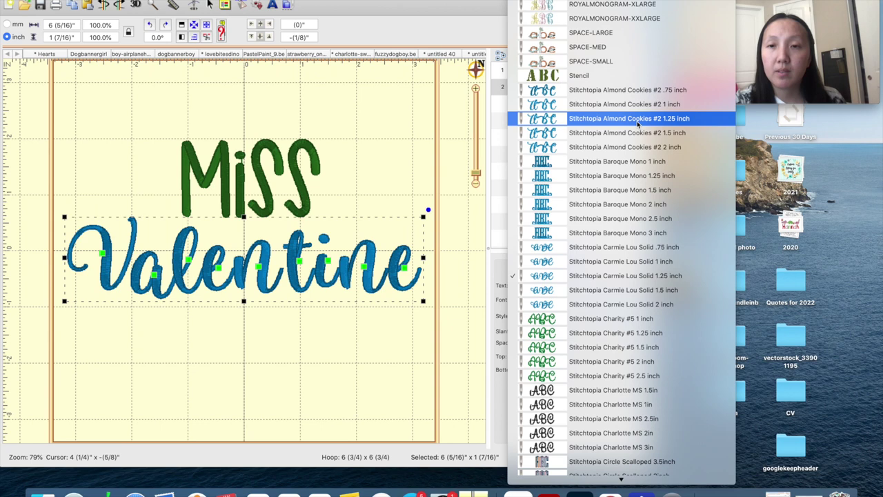
scroll(590, 257, down, 20)
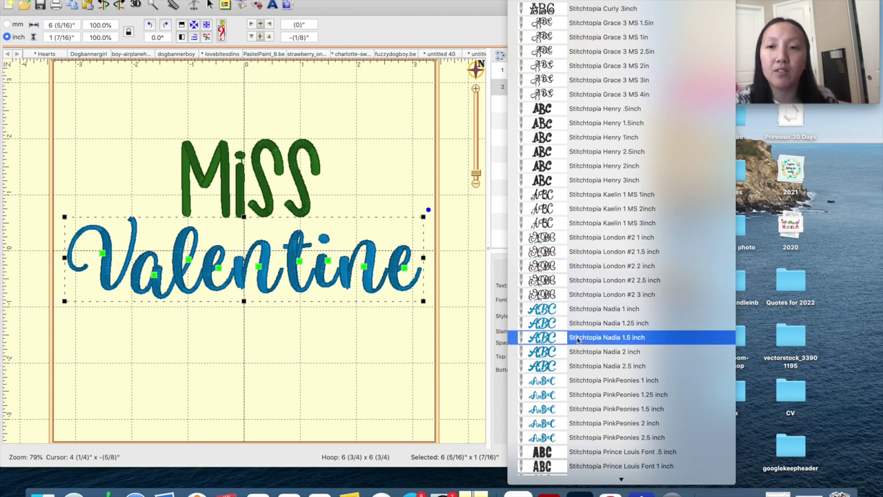
scroll(590, 359, down, 5)
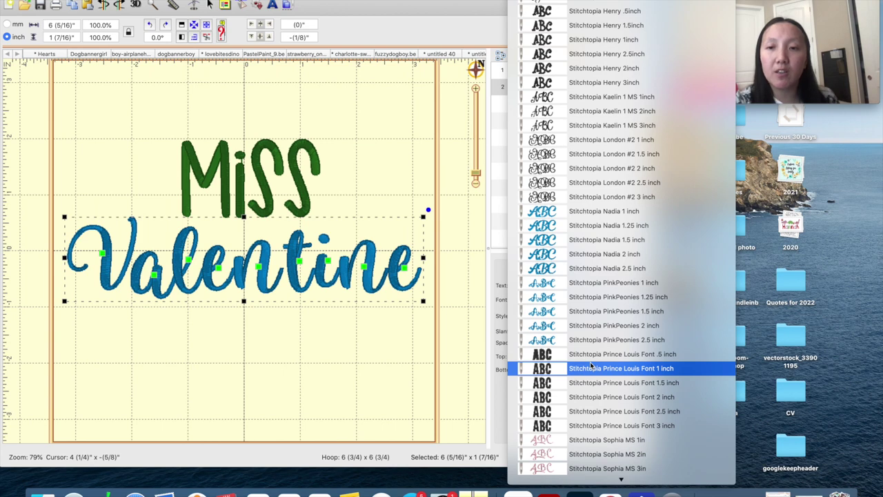
scroll(590, 368, down, 6)
scroll(591, 366, down, 3)
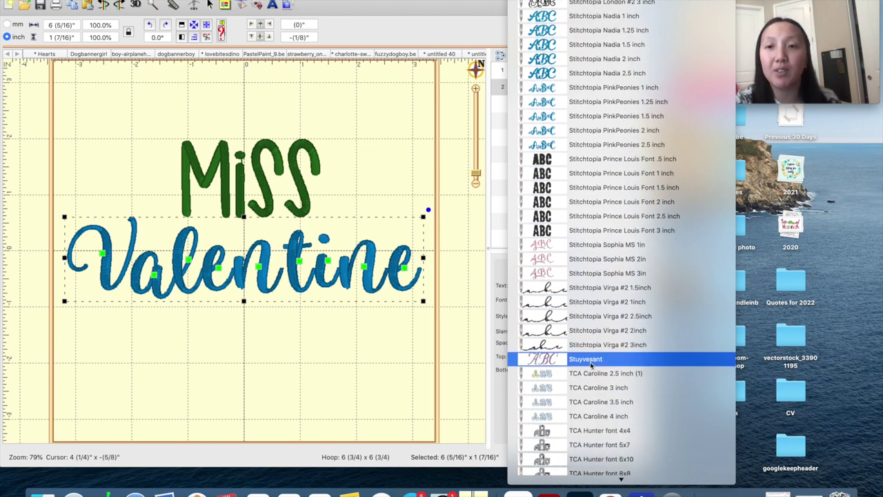
mouse_move(595, 483)
scroll(600, 362, down, 5)
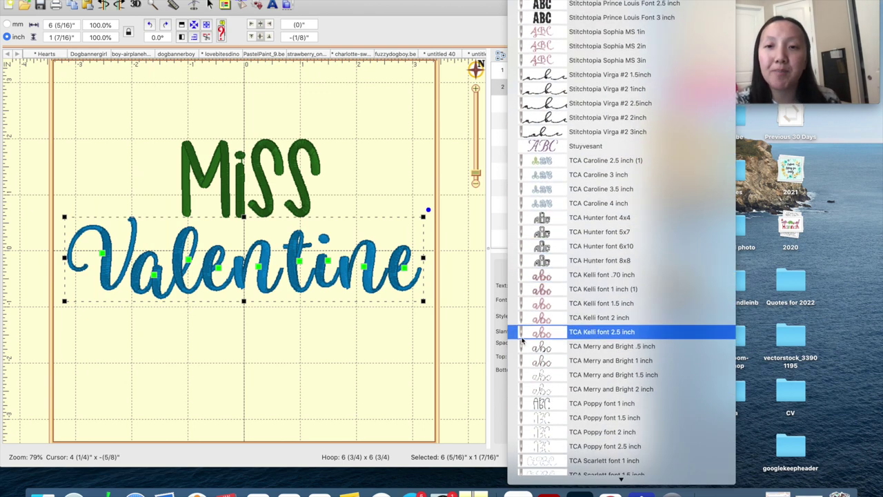
click(368, 348)
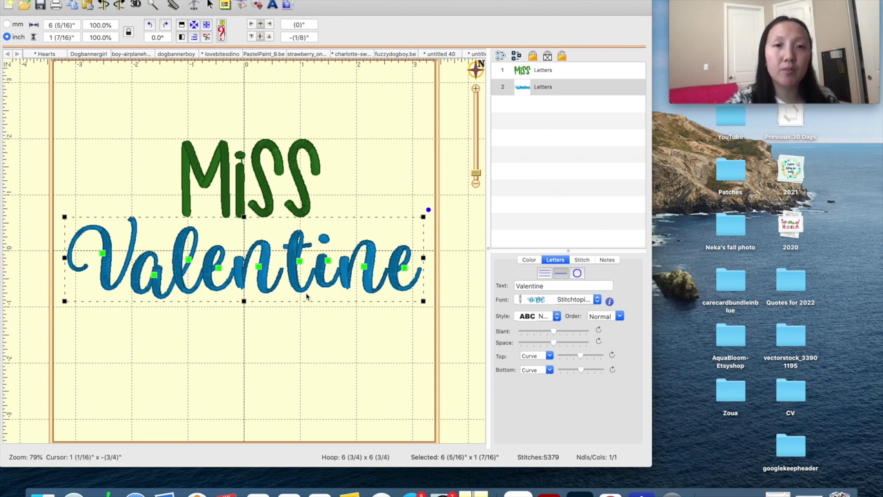
Check which font and size the Valentine lettering and the Miss lettering each use
click(530, 302)
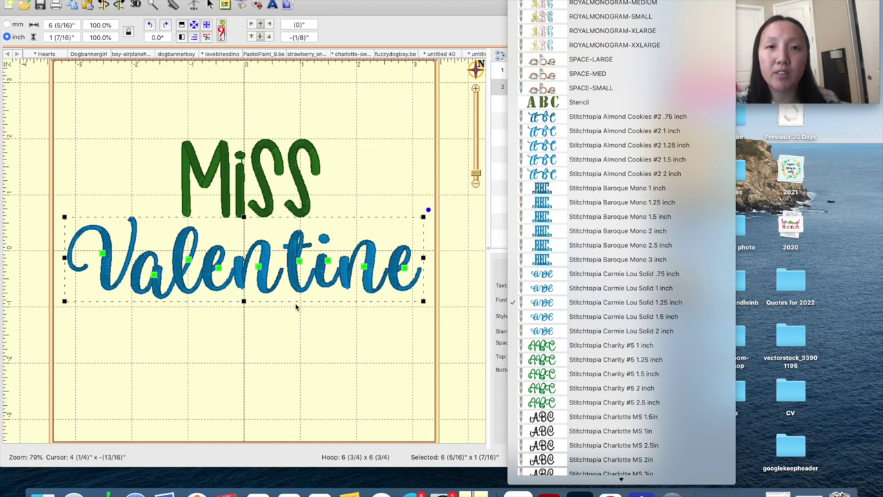
click(267, 201)
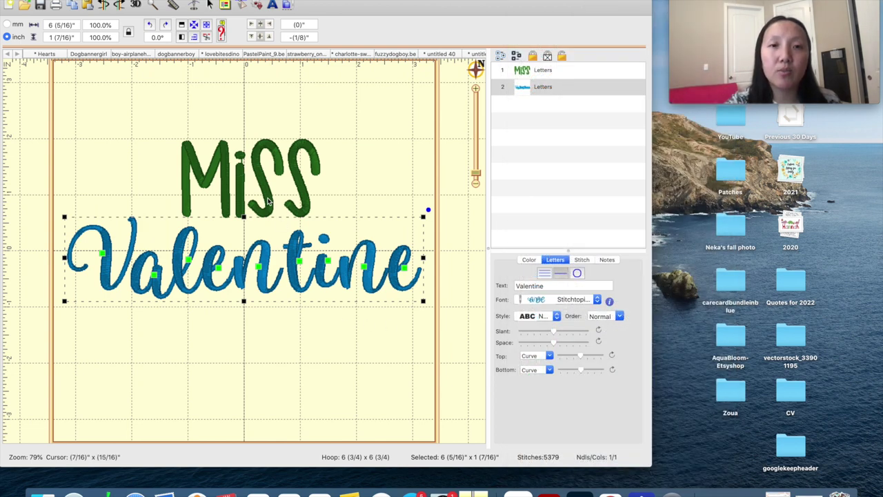
click(268, 201)
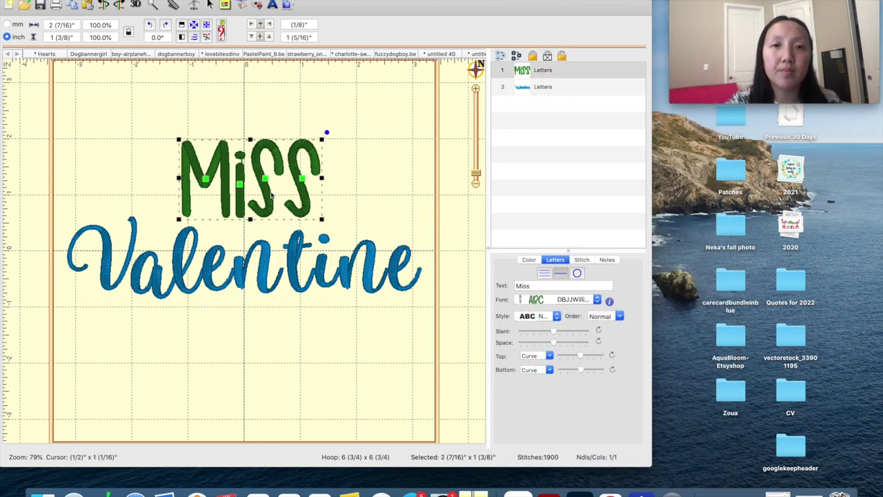
click(543, 301)
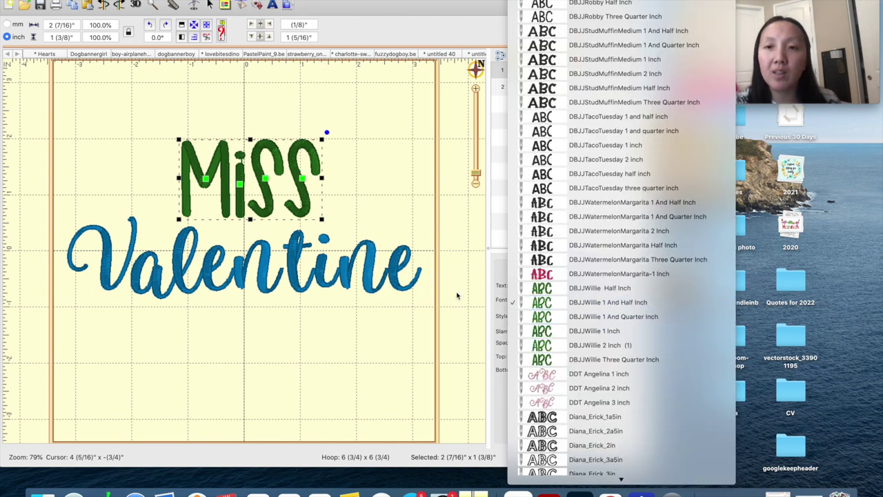
click(392, 194)
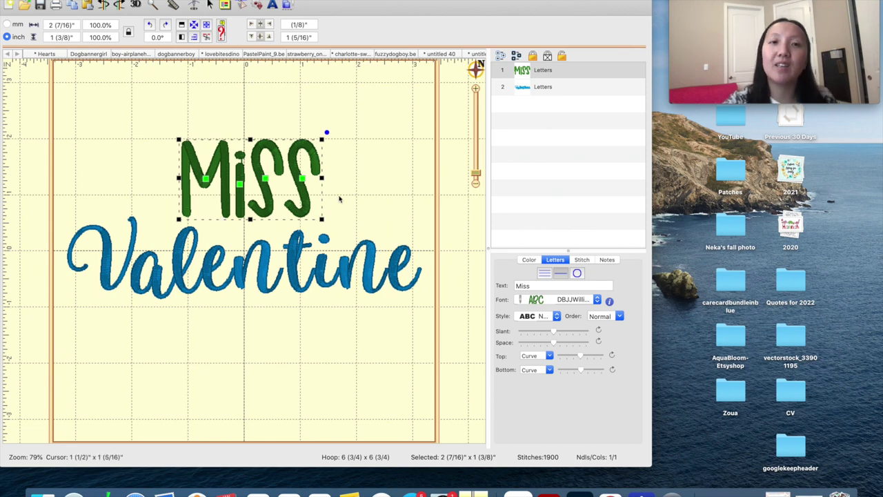
click(367, 198)
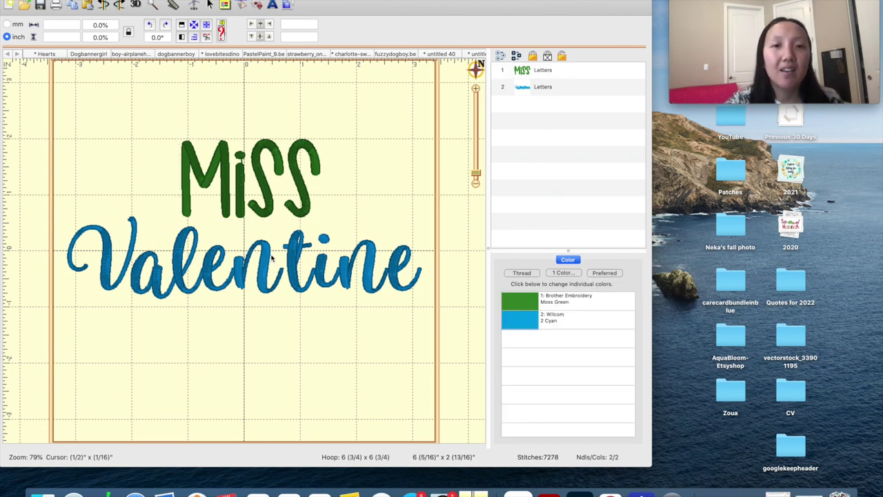
Nudge the first n of Valentine left towards the e, to a horizontal position of about 3/16 inch
click(268, 288)
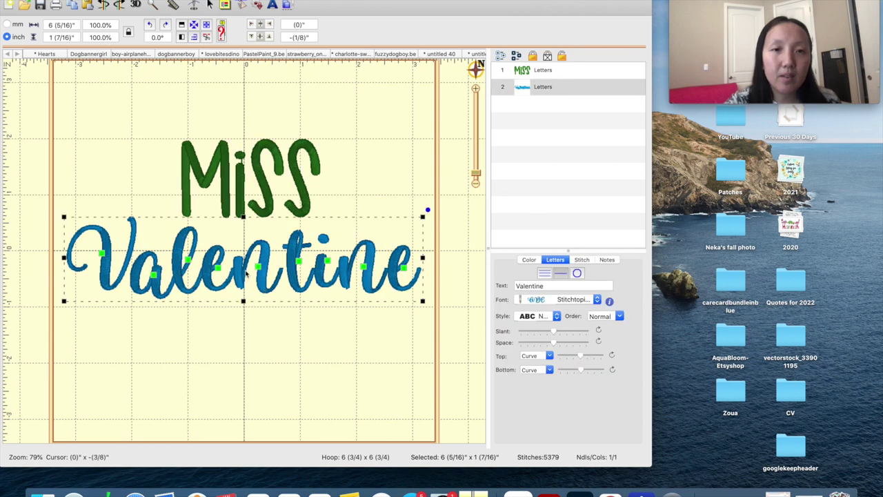
click(259, 267)
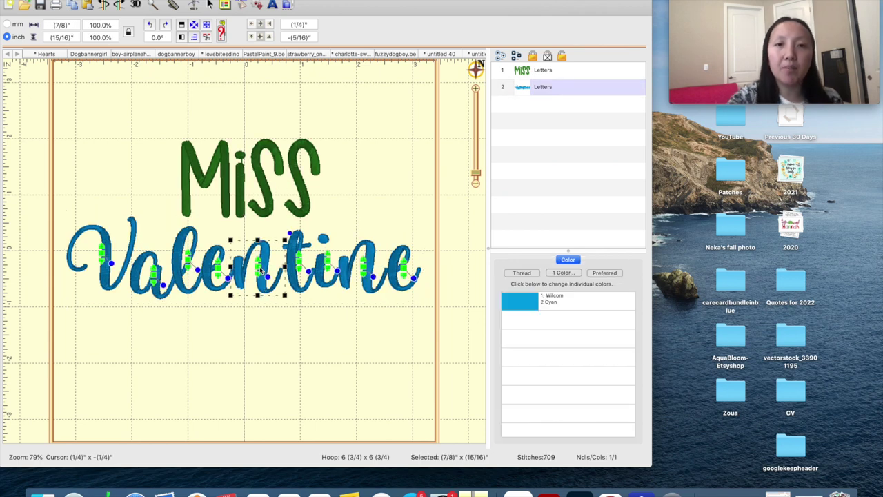
key(Left)
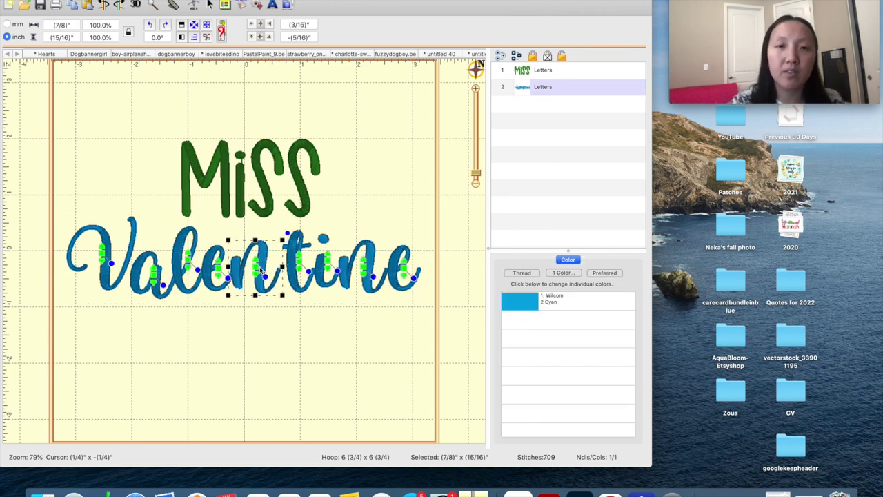
click(309, 247)
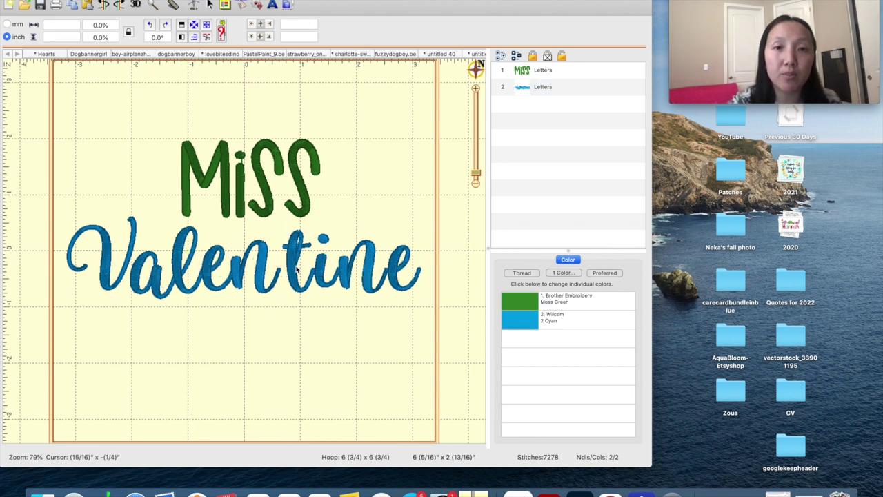
Nudge the t of Valentine left against the first n, to a horizontal position of about 13/16 inch
click(299, 266)
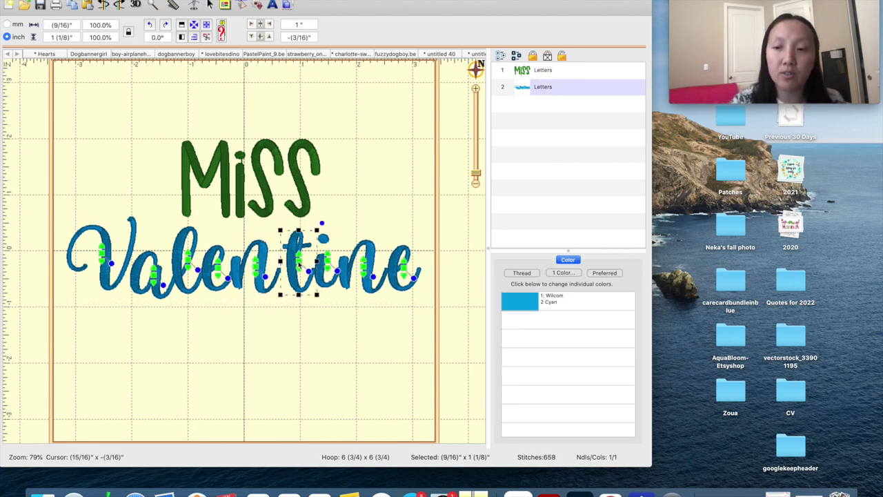
key(Left)
key(Left)
key(Left)
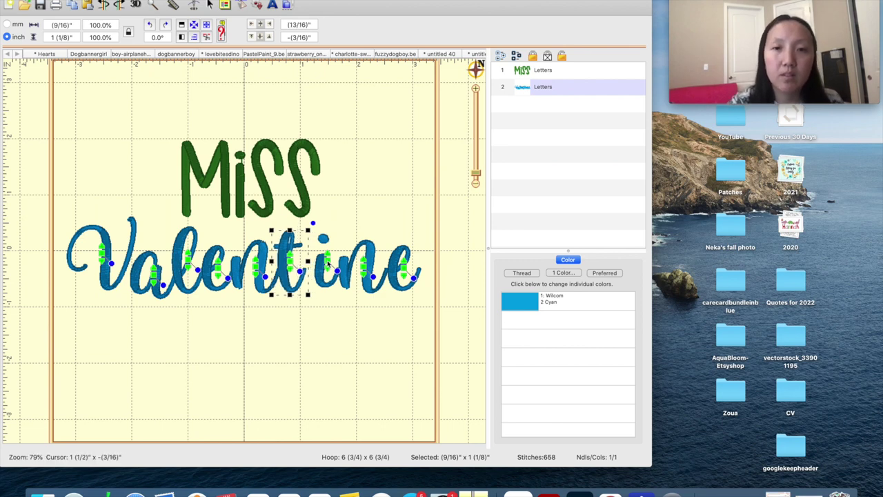
Nudge the i of Valentine left until it joins the t, at a horizontal position of about 1 5/16 inches
click(329, 264)
key(Left)
key(Left)
key(Left)
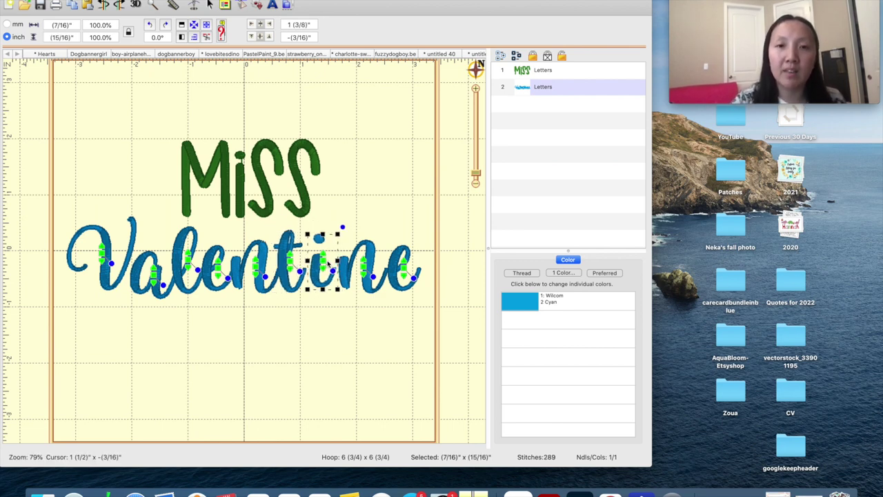
key(Left)
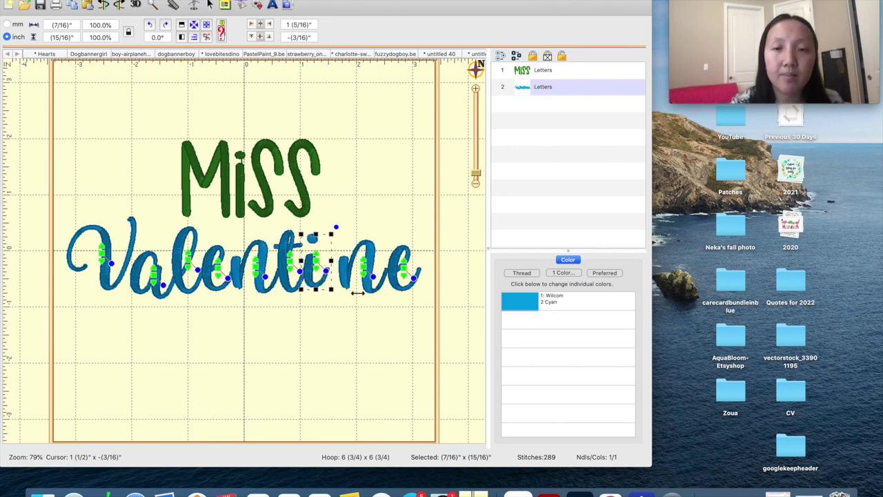
Move the second n of Valentine left until it joins the i, at a horizontal position of about 1 15/16 inches
click(475, 88)
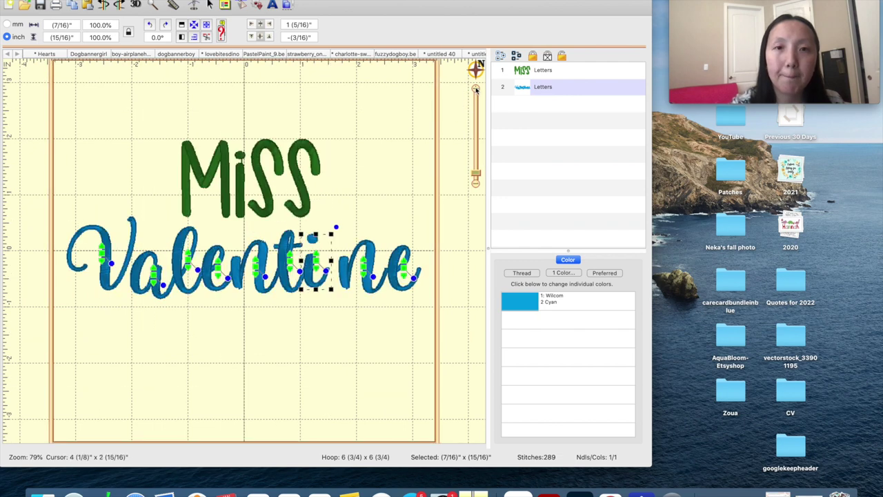
click(364, 273)
drag(364, 272, 361, 273)
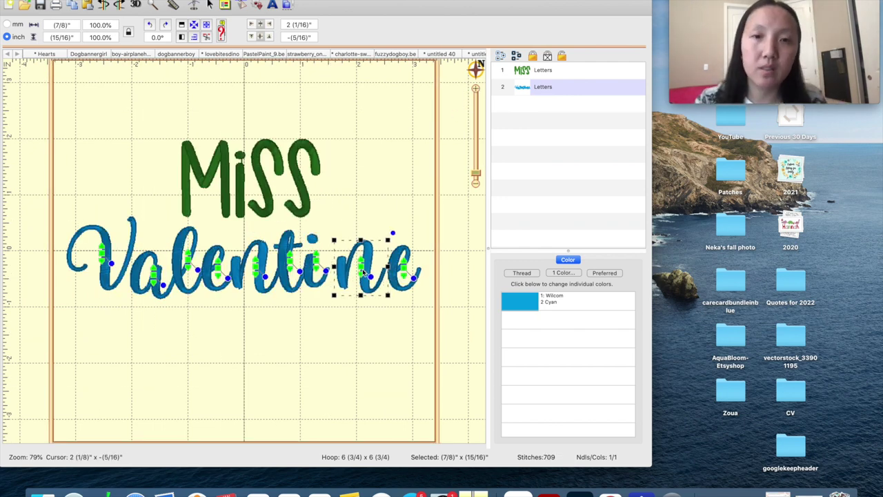
key(Left)
key(Left)
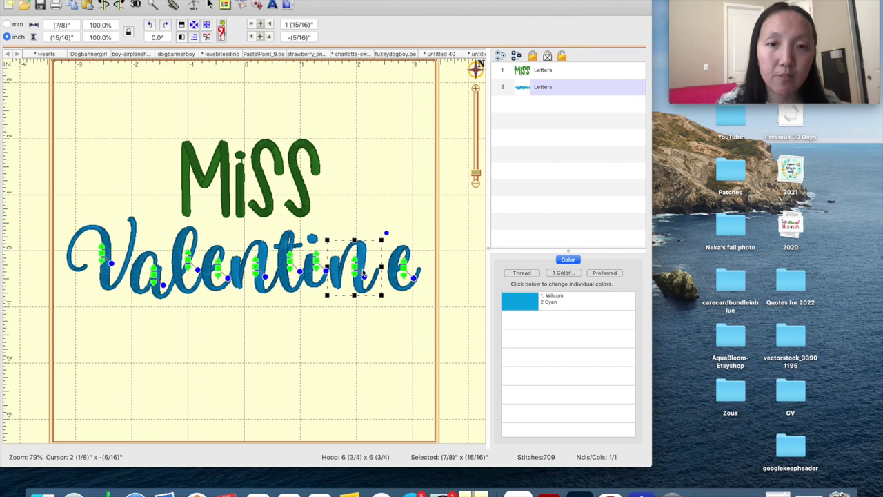
key(Left)
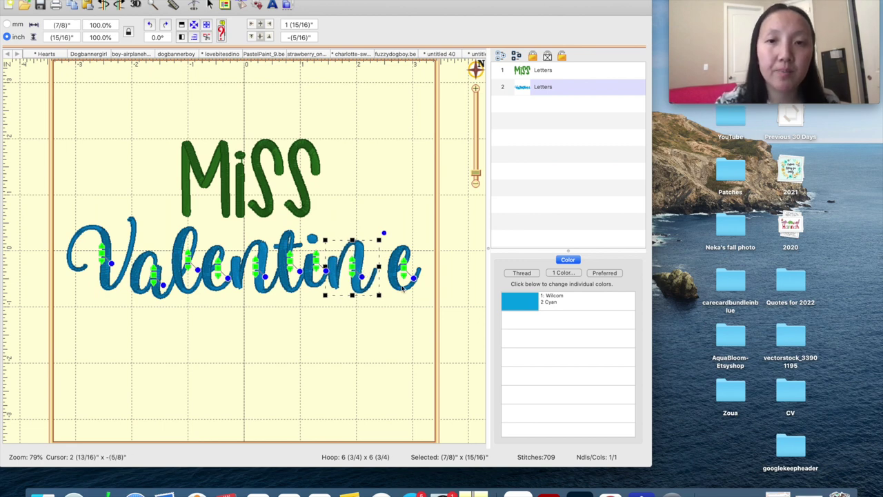
Nudge the final e of Valentine left to a horizontal position of about 2 5/8 inches, and select the whole word
click(404, 270)
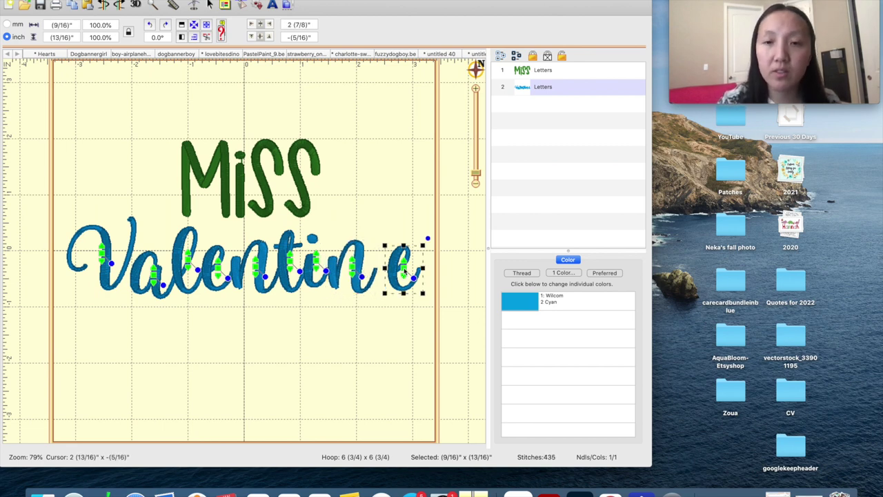
key(Left)
key(Left)
key(Left)
key(Left)
key(Left)
key(Left)
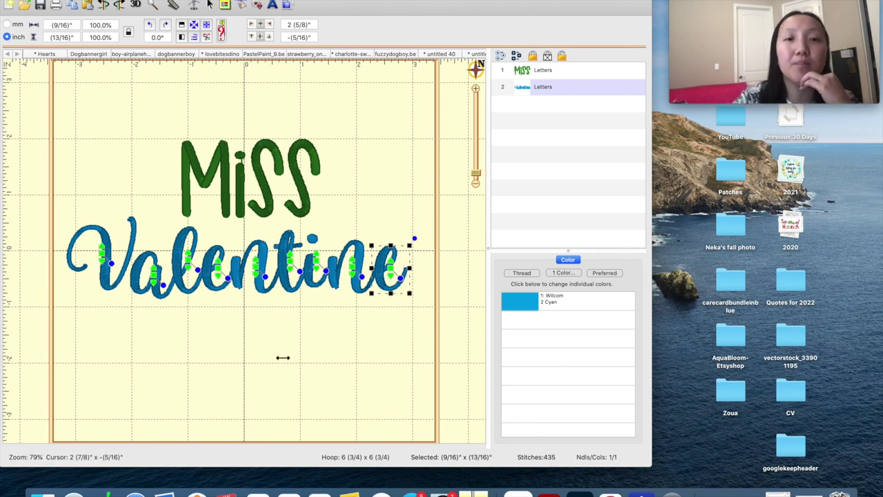
click(312, 316)
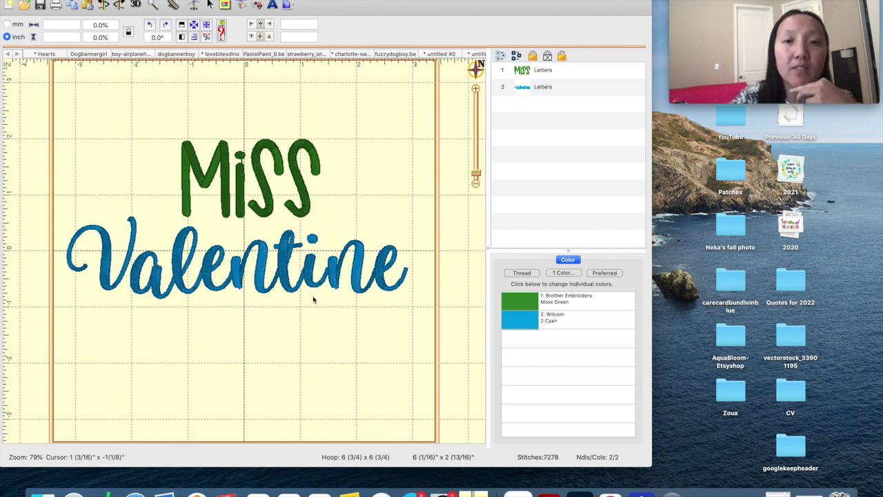
click(281, 275)
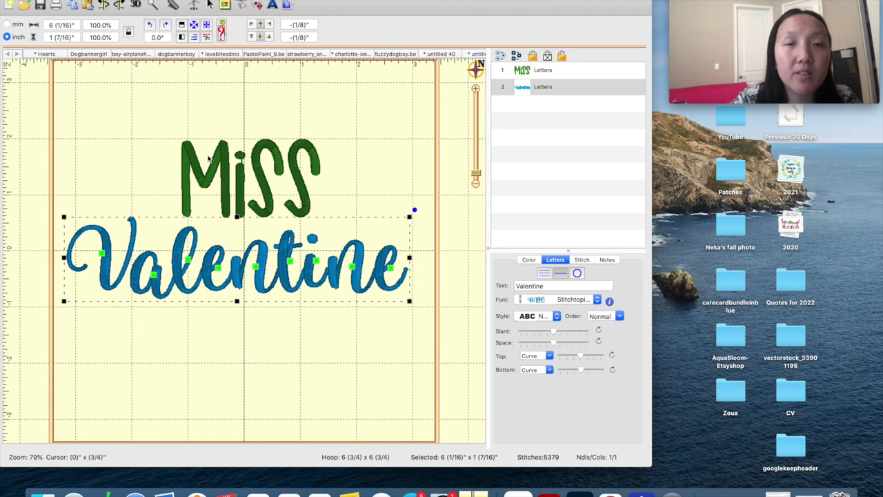
Center the word Valentine in the hoop and deselect it
click(193, 25)
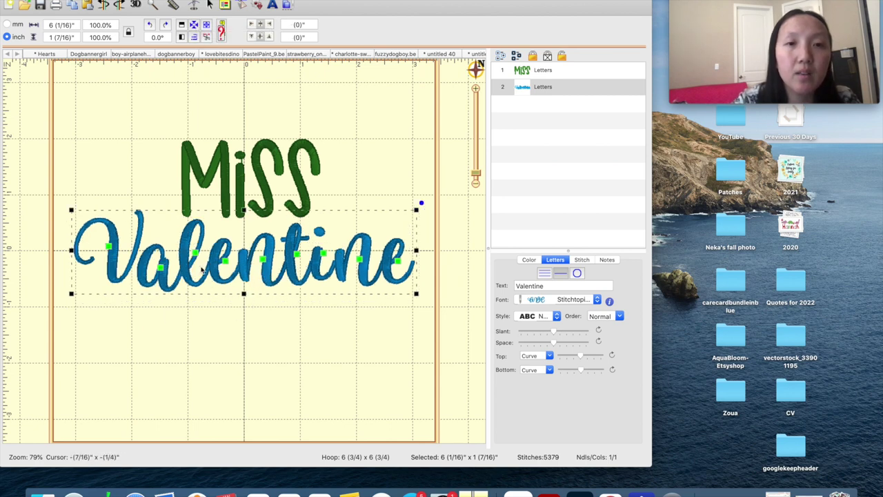
click(308, 370)
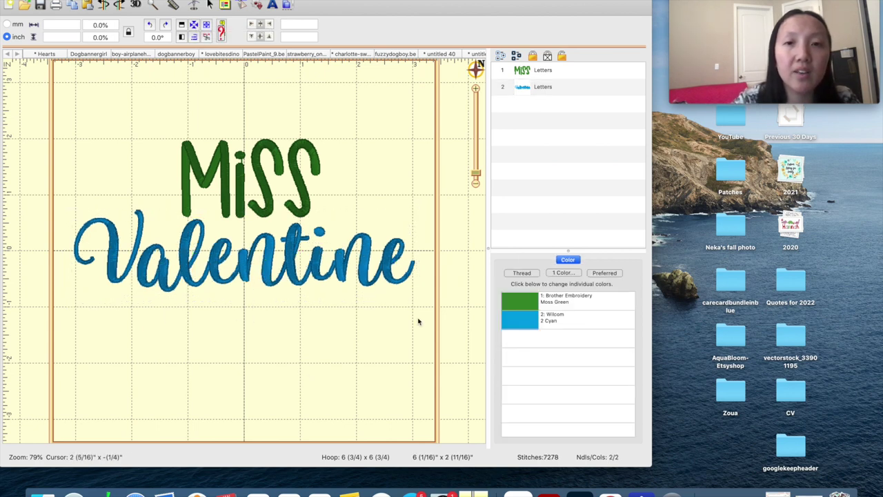
Convert the thread brand of the word Valentine to Madeira Poly
click(257, 244)
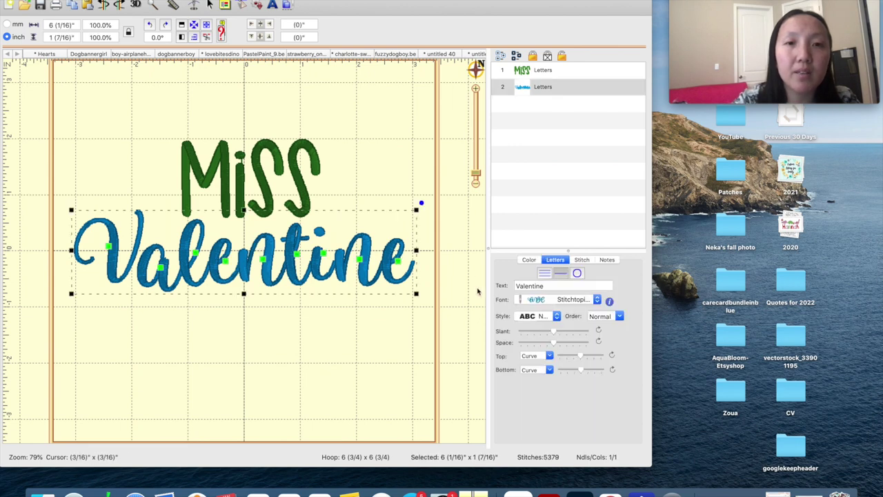
click(528, 260)
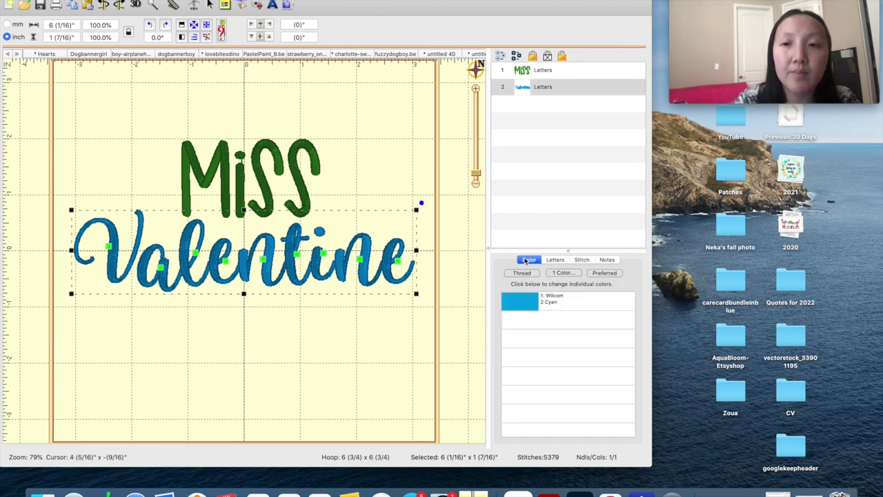
click(516, 303)
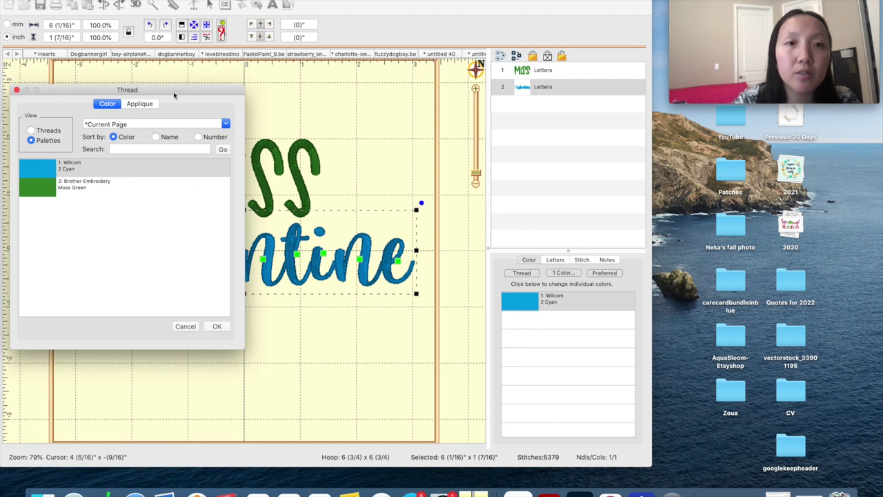
click(186, 327)
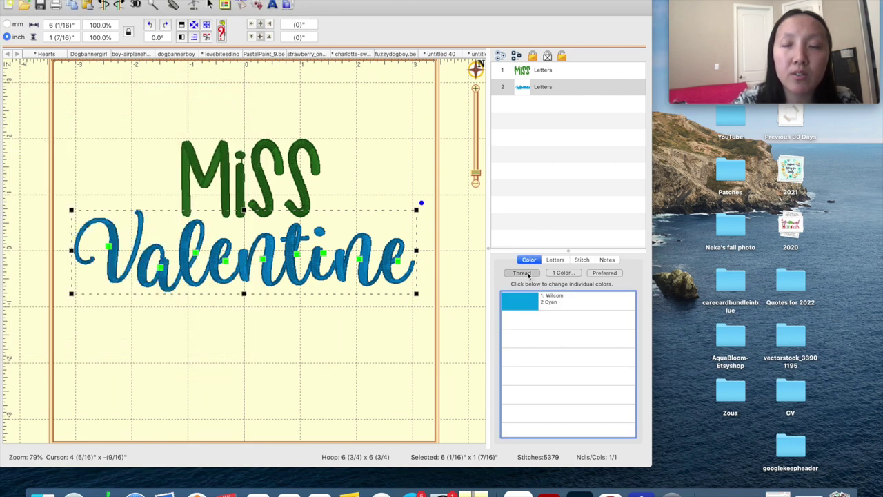
click(528, 273)
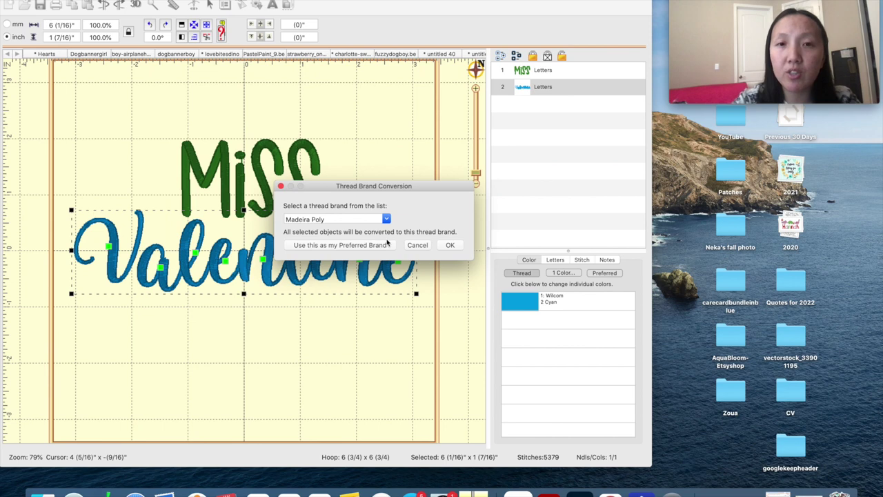
click(450, 247)
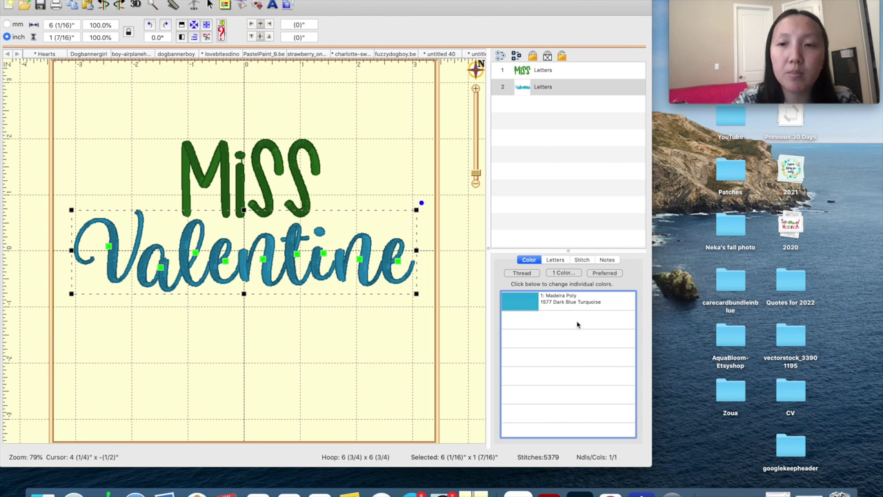
Search the Madeira Poly threads for "candy apple" and recolor the word Valentine in 1747 Candy Apple Red
double_click(529, 310)
click(41, 141)
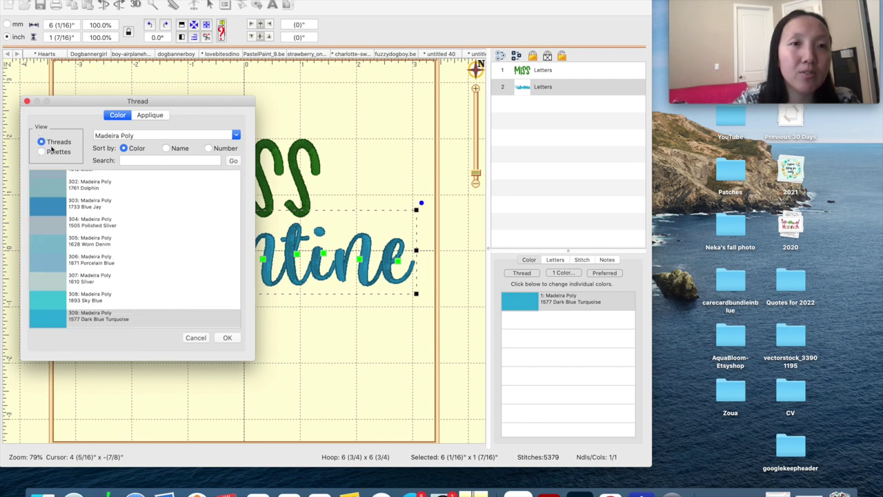
scroll(82, 253, up, 5)
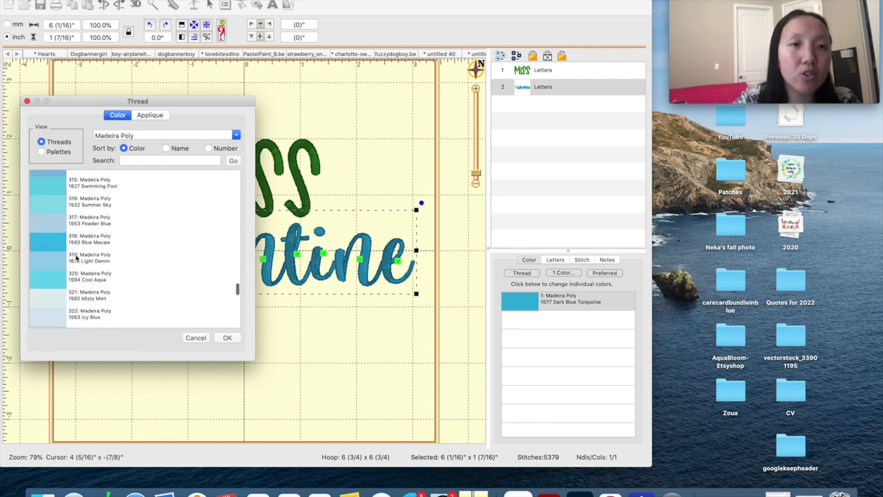
click(134, 160)
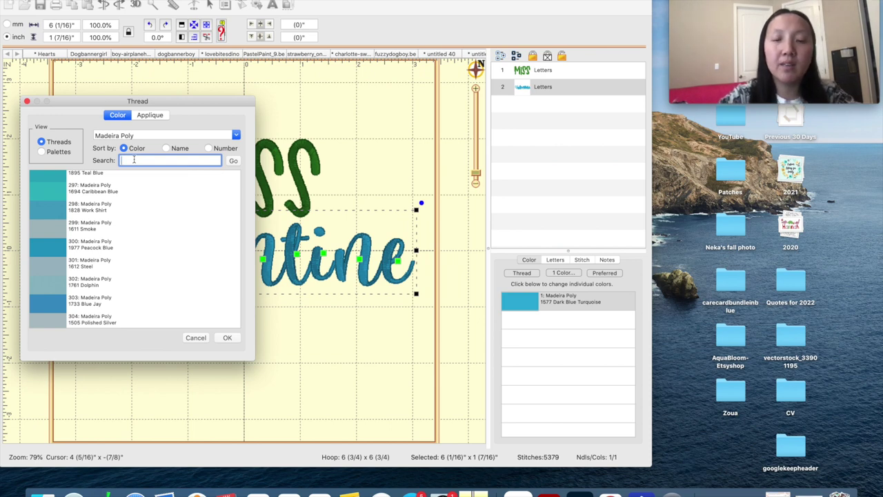
scroll(119, 212, up, 6)
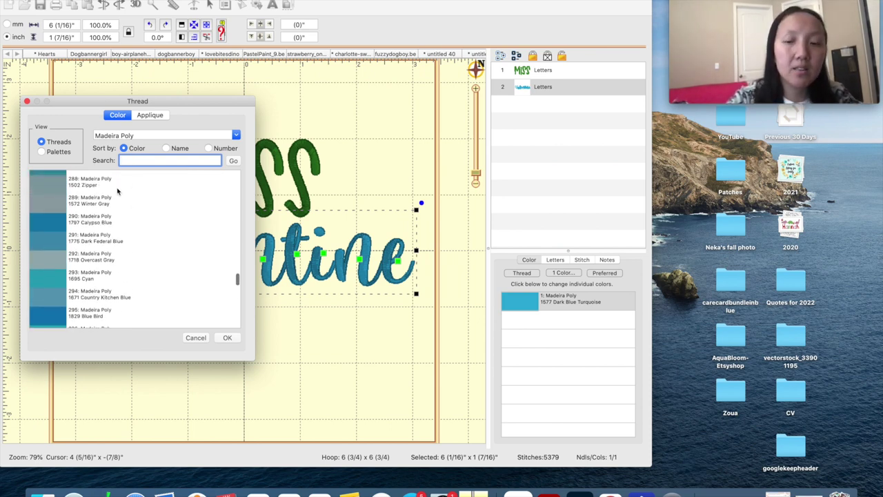
text(candy apple)
key(Return)
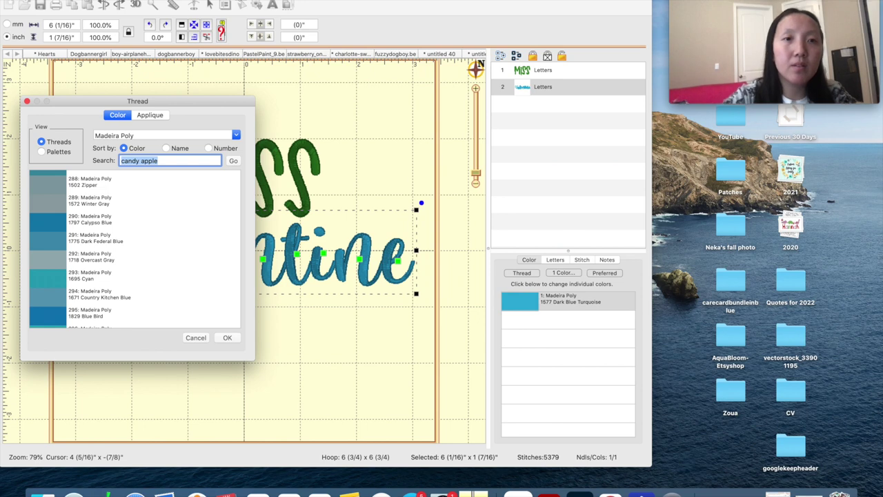
click(232, 161)
click(116, 181)
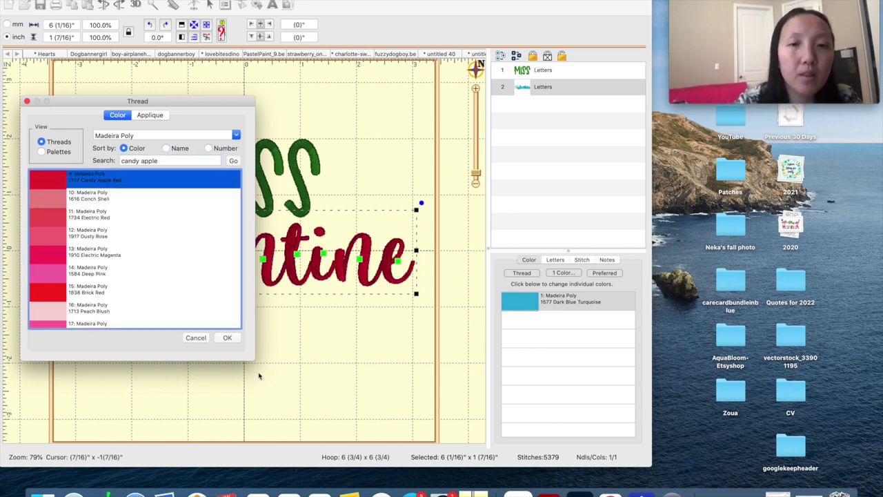
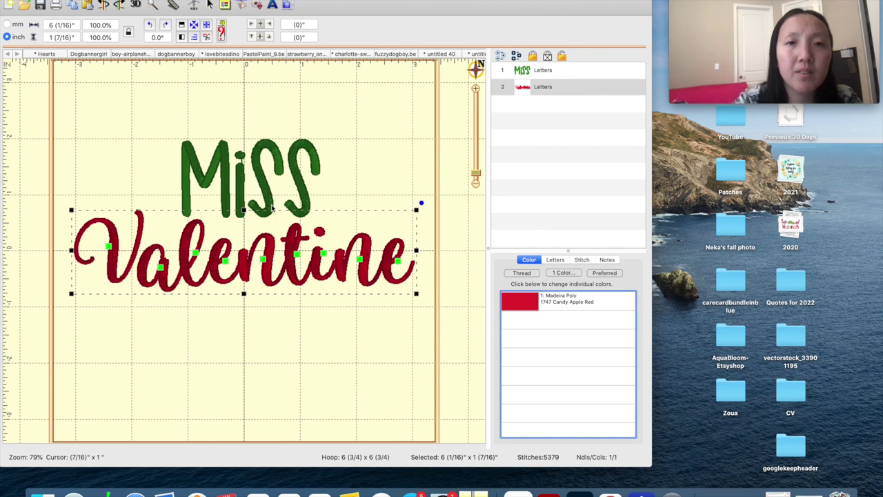
Open the thread choice for the word Miss and search the Brother Embroidery threads for "ebony"
click(269, 198)
click(513, 305)
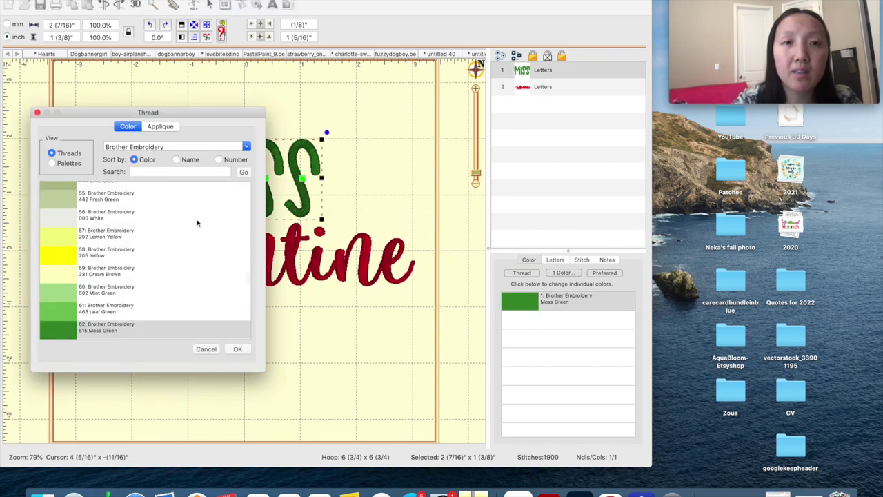
click(158, 172)
text(ebony)
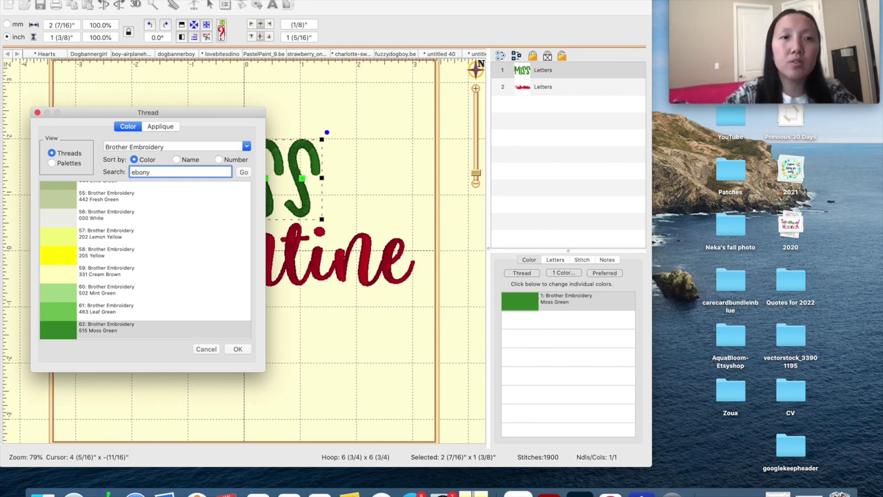
key(Return)
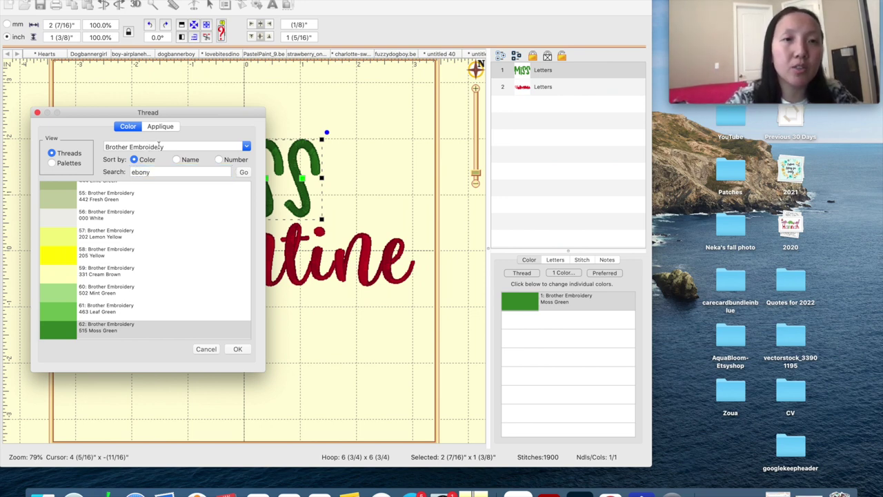
Switch the thread chart to Madeira Poly, repeat the ebony search, and recolor the word Miss in 1589 Ebony
click(247, 147)
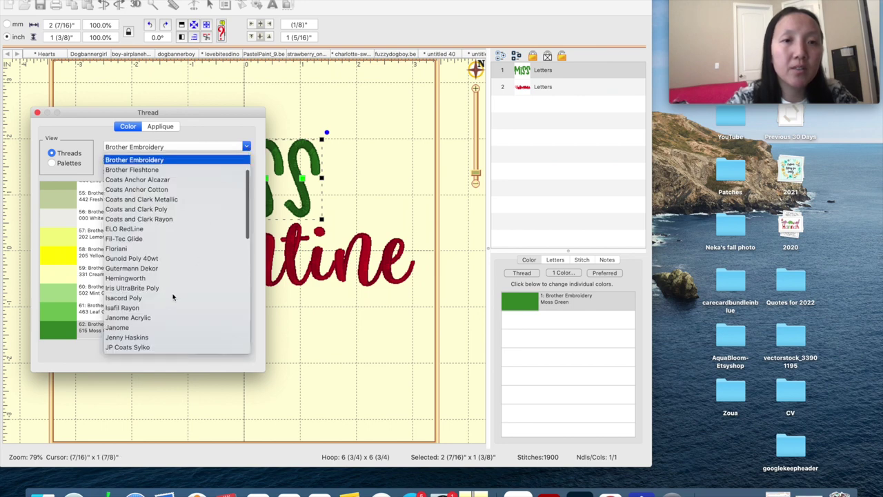
scroll(128, 307, down, 5)
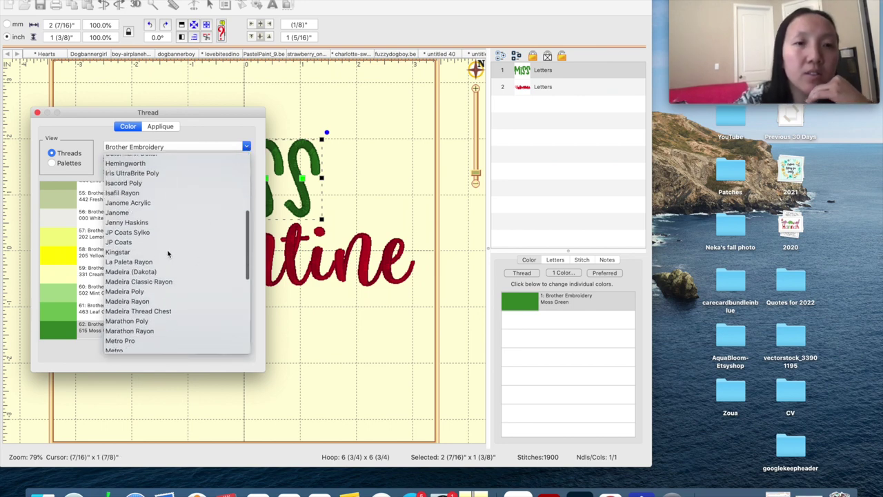
scroll(154, 271, down, 3)
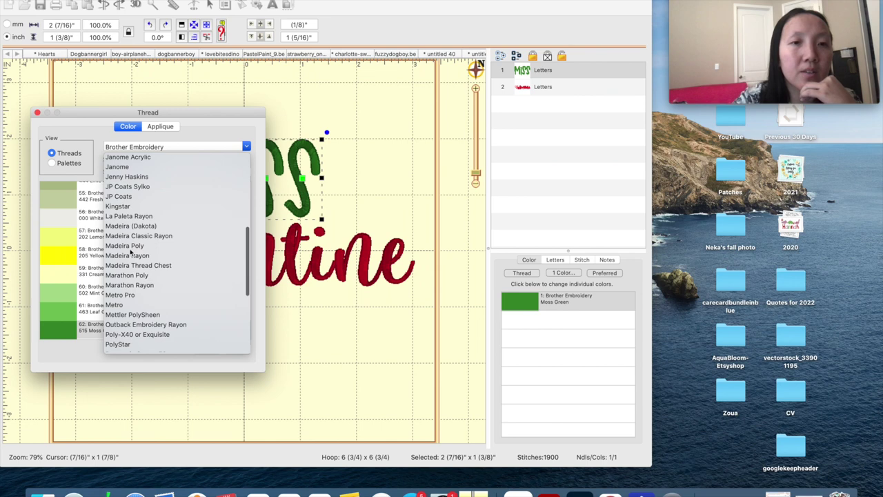
click(127, 246)
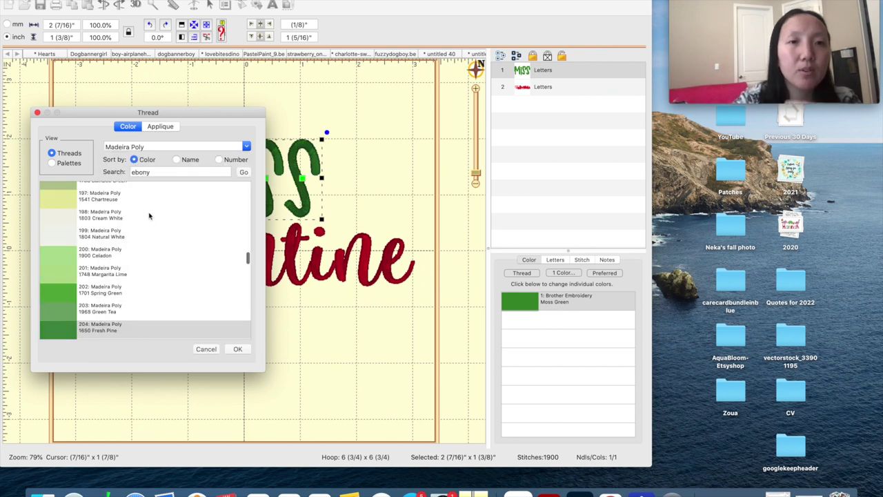
click(242, 171)
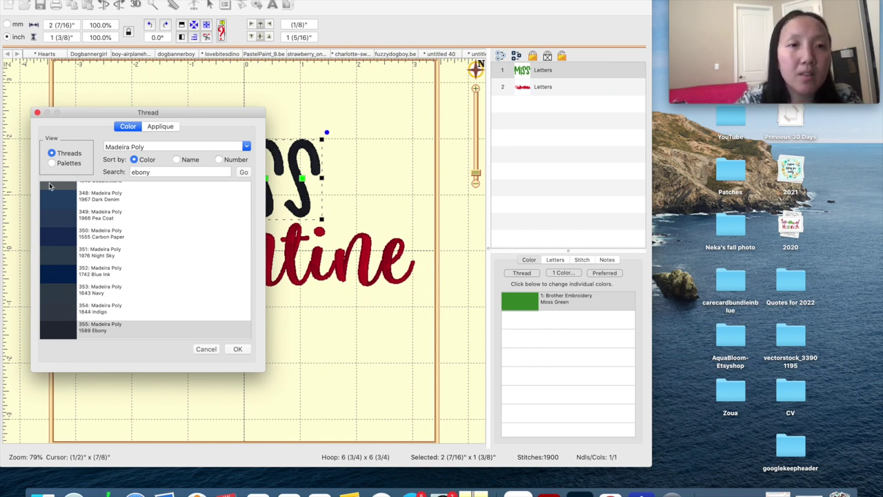
click(239, 349)
click(297, 338)
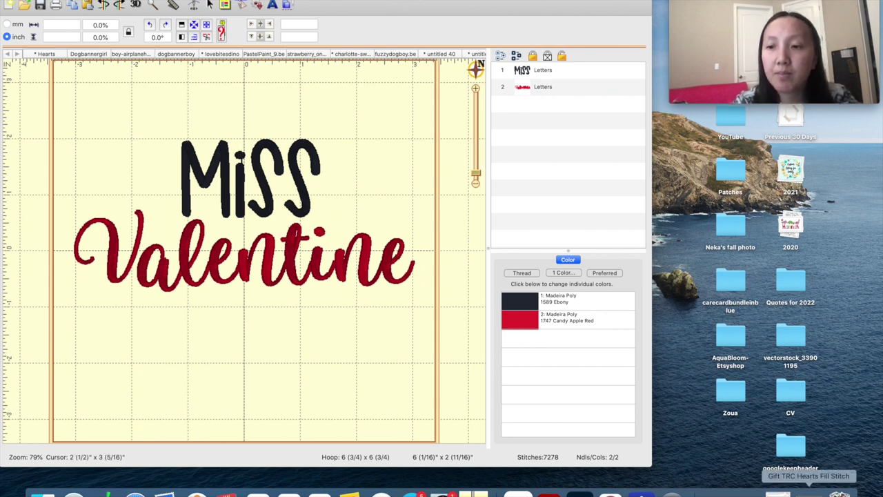
Open the Gift TRC Hearts Fill Stitch folder and try to insert Heart 1 Fill Stitch.bmp into the design
click(808, 491)
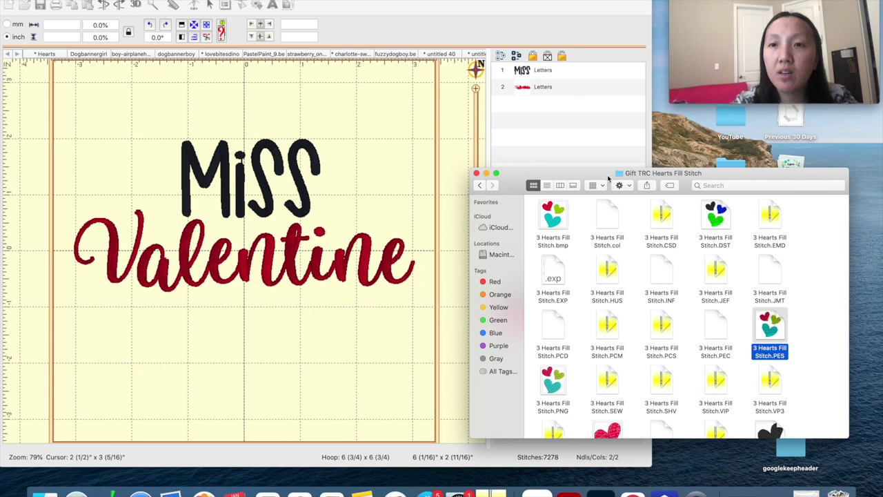
drag(608, 178, 544, 94)
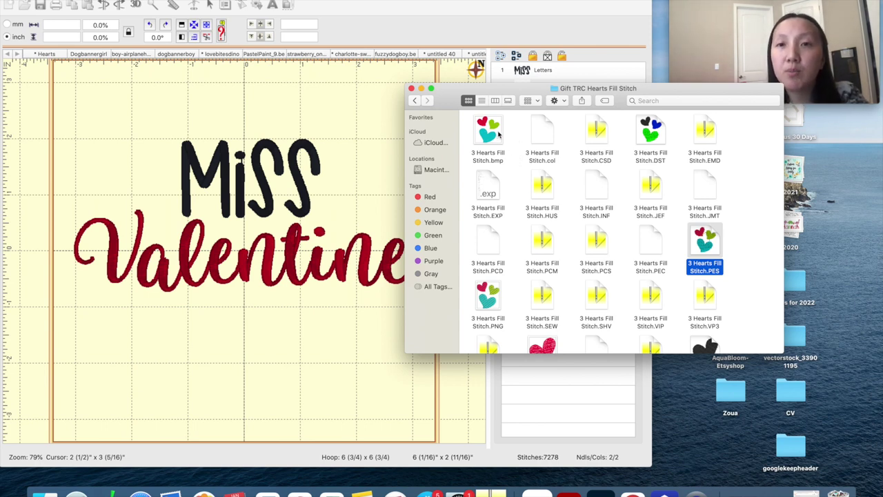
scroll(690, 249, down, 5)
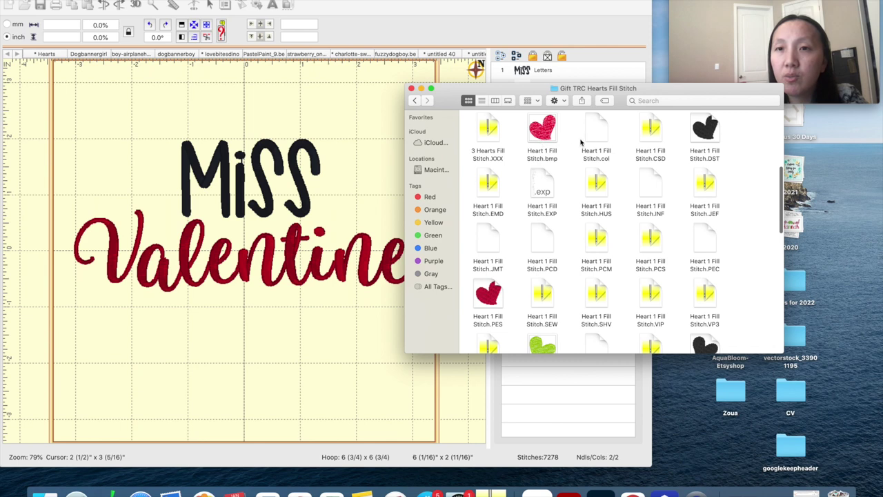
drag(545, 138, 126, 176)
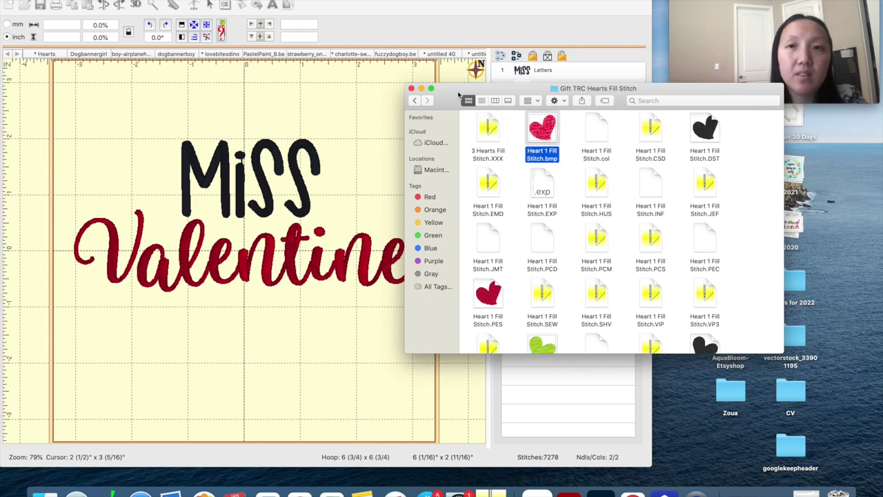
Move the folder window clear of the design and insert Heart 1 Fill Stitch.PES into the hoop
drag(458, 94, 616, 83)
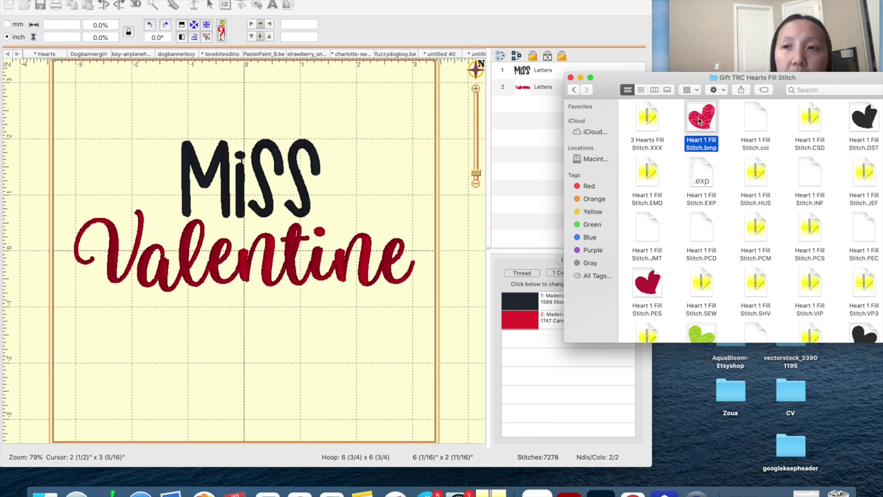
drag(714, 83, 589, 41)
drag(537, 249, 144, 148)
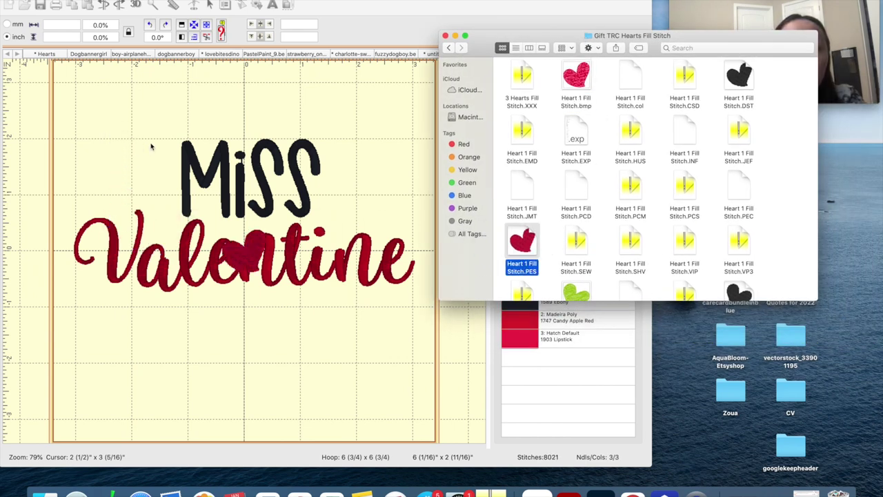
Move the heart above the V of Valentine, left of Miss, to about -2 7/16 inches across and 1 1/4 inches up
click(250, 265)
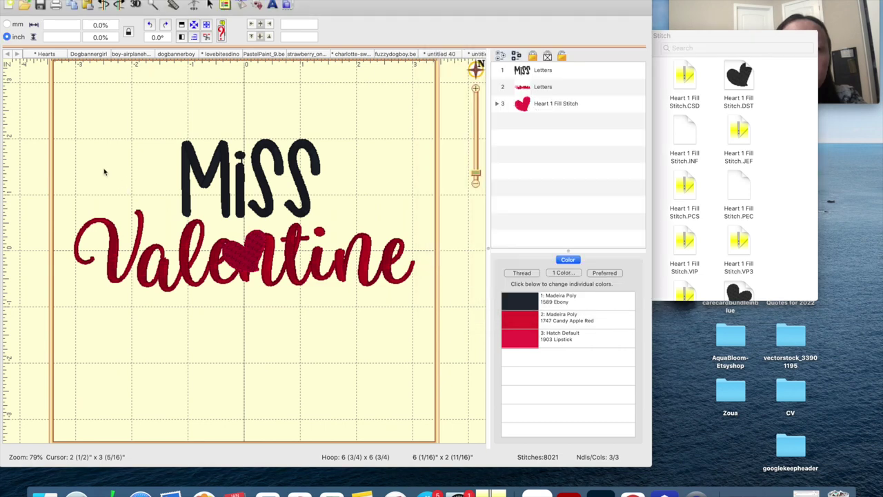
click(239, 255)
drag(207, 234, 176, 219)
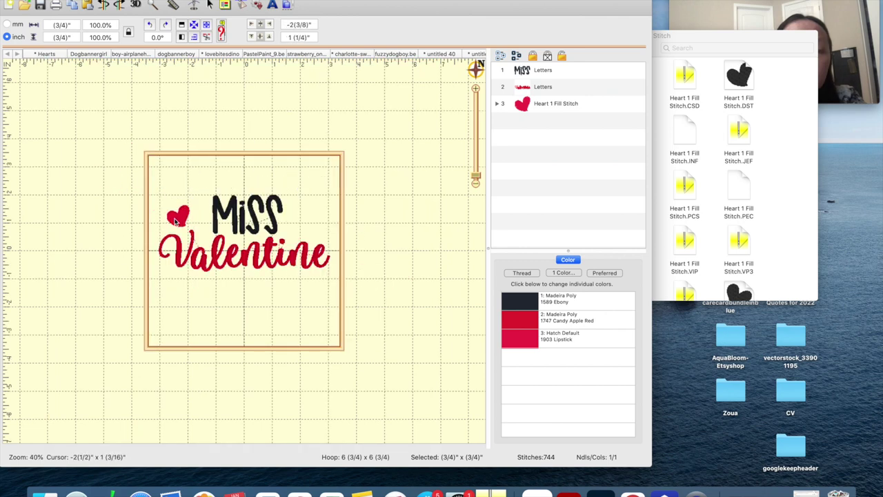
Expand the Heart 1 Fill Stitch object in the object list and enlarge the view of the design
click(496, 103)
mouse_move(578, 3)
mouse_down()
mouse_move(592, 3)
mouse_move(558, 3)
mouse_up()
drag(682, 35, 693, 172)
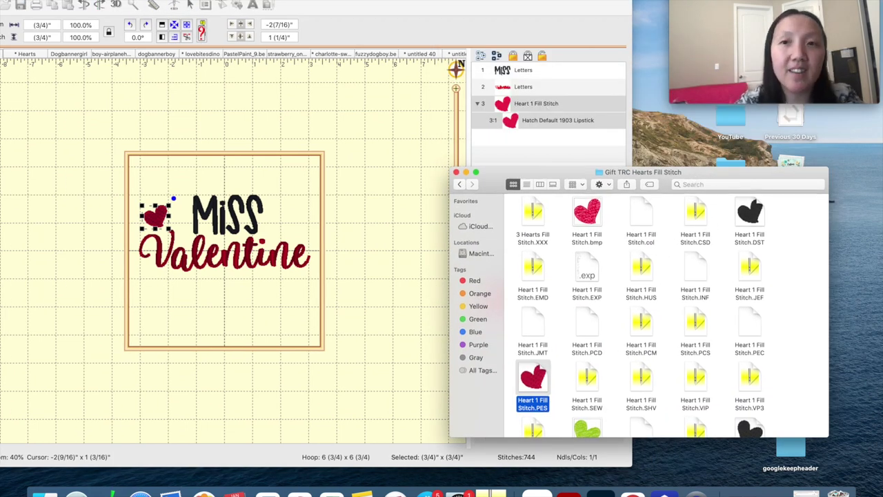
click(456, 90)
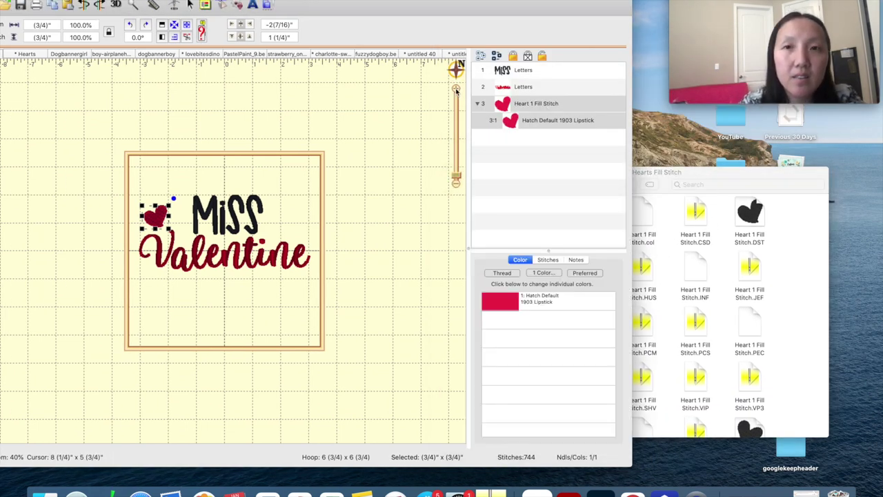
click(456, 89)
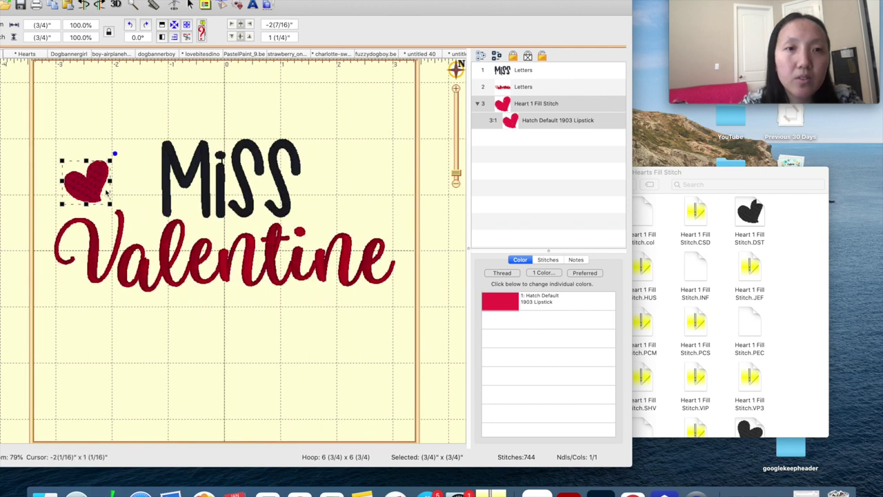
Nudge the small heart slightly up and insert Heart 3 Fill Stitch.PES from the hearts folder into the design
mouse_move(95, 190)
mouse_down()
mouse_move(107, 185)
mouse_move(87, 183)
mouse_up()
click(784, 280)
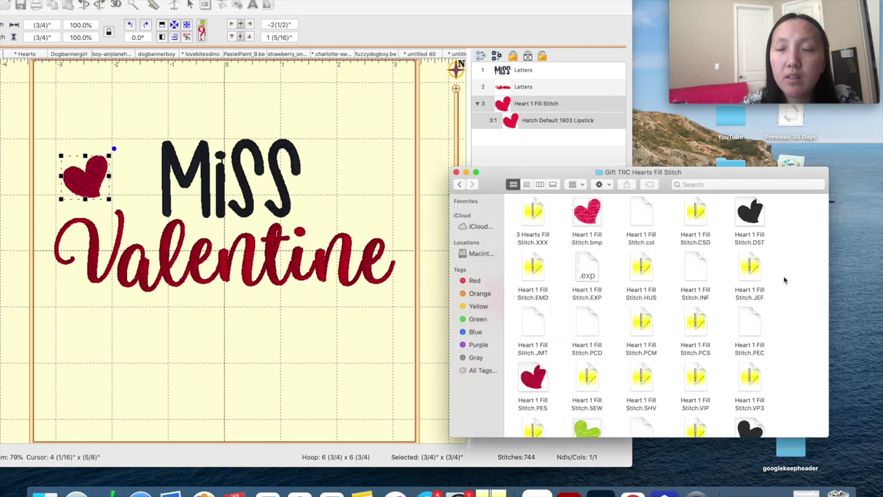
scroll(721, 328, down, 10)
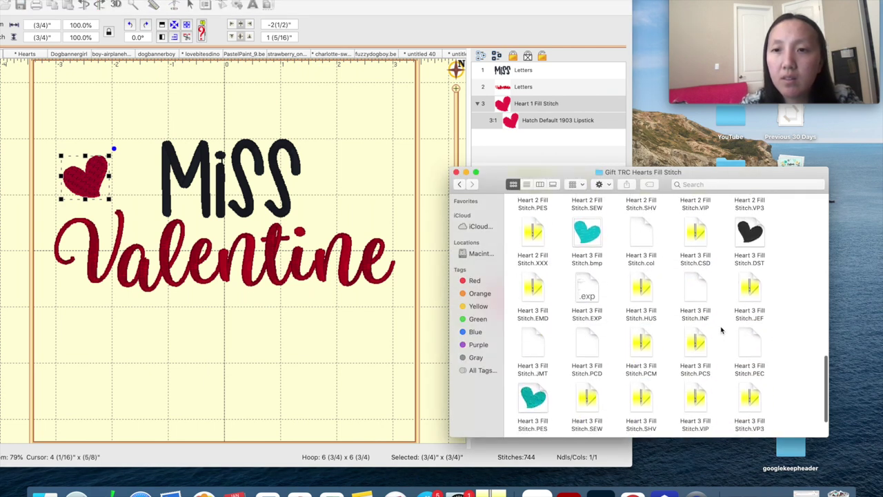
scroll(697, 331, down, 2)
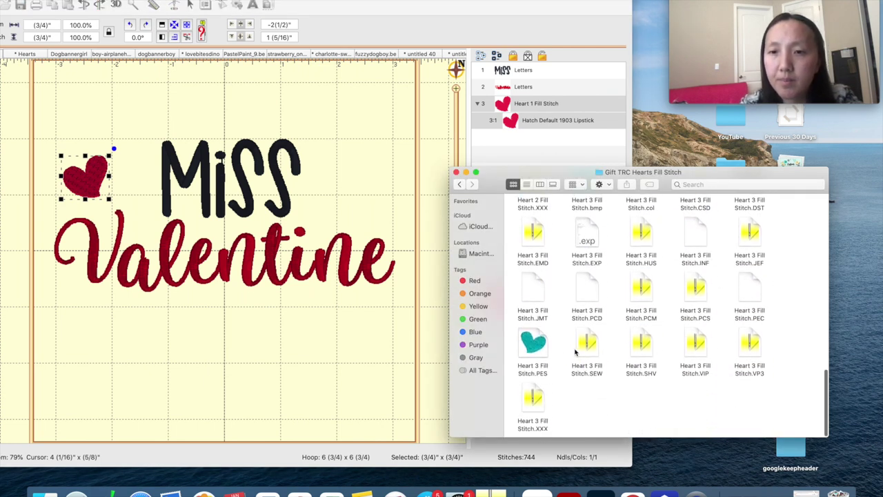
mouse_move(537, 350)
mouse_down()
mouse_move(146, 207)
mouse_move(172, 225)
mouse_up()
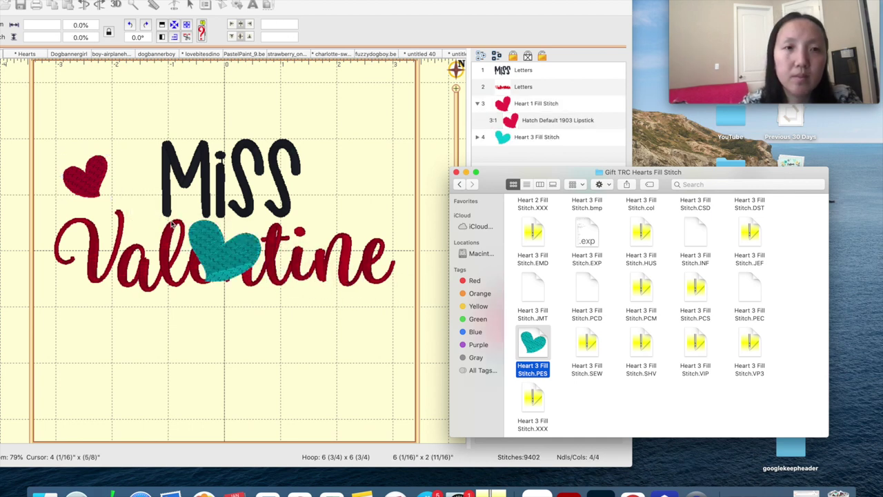
Try the teal heart beside Miss, delete it and return the red heart to about -2 3/8 inches across and 1 1/4 inches up
click(208, 253)
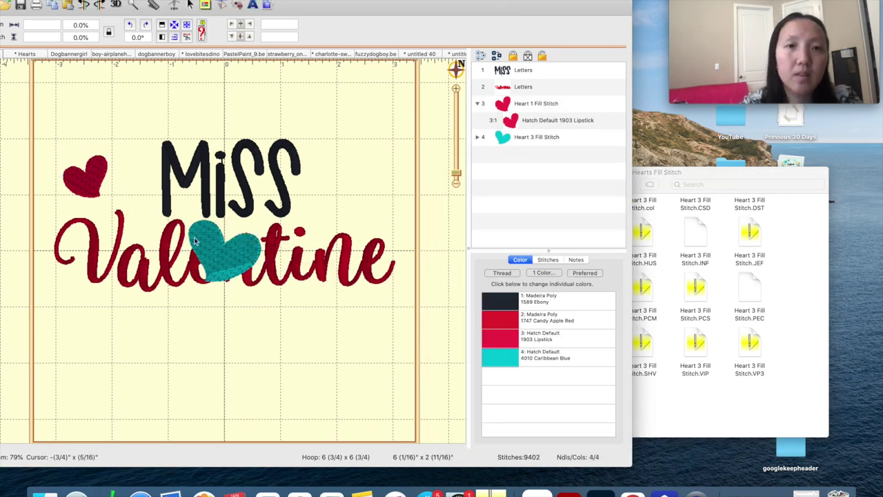
drag(231, 262, 58, 155)
key(t)
click(80, 188)
drag(133, 186, 127, 182)
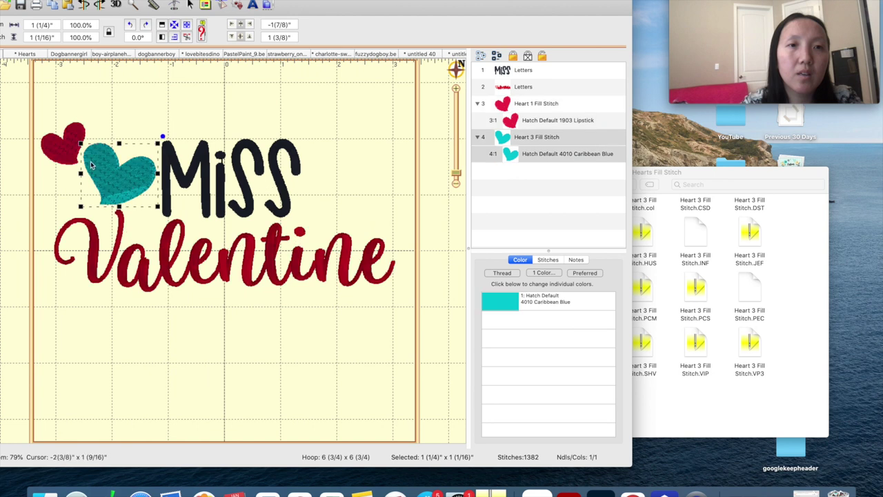
drag(66, 153, 63, 128)
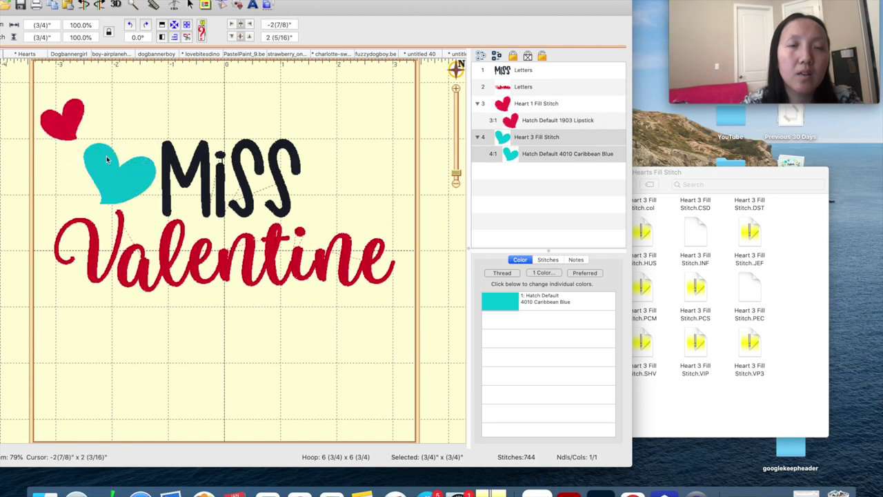
click(128, 191)
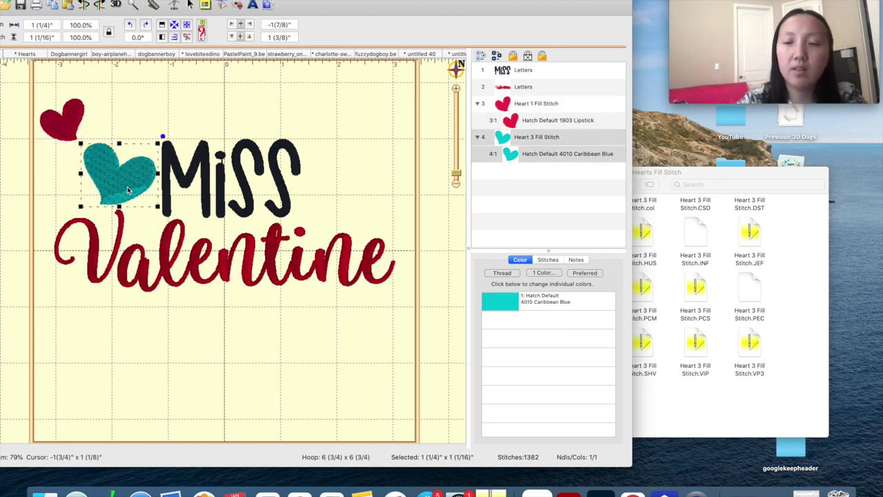
key(Delete)
drag(73, 133, 99, 192)
Insert 3 Hearts Fill Stitch.PES, try it above the end of Valentine beside Miss, and delete it
click(778, 262)
scroll(709, 239, up, 2)
scroll(709, 240, up, 5)
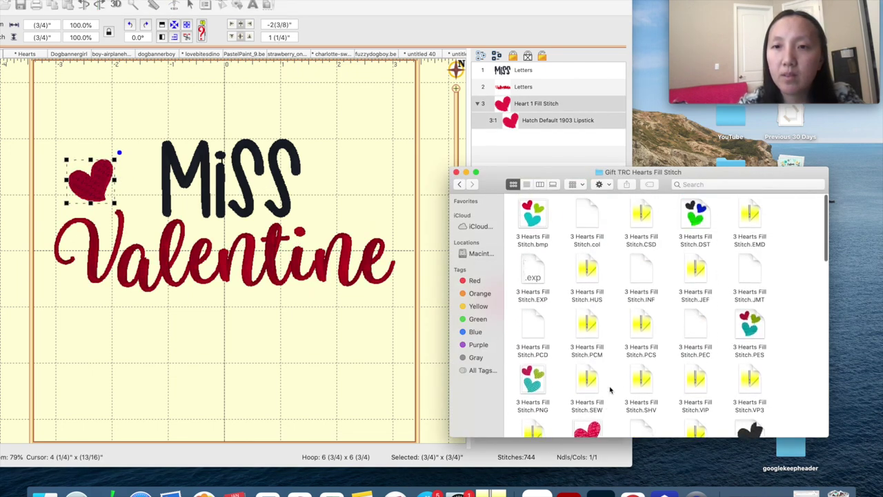
drag(749, 331, 359, 205)
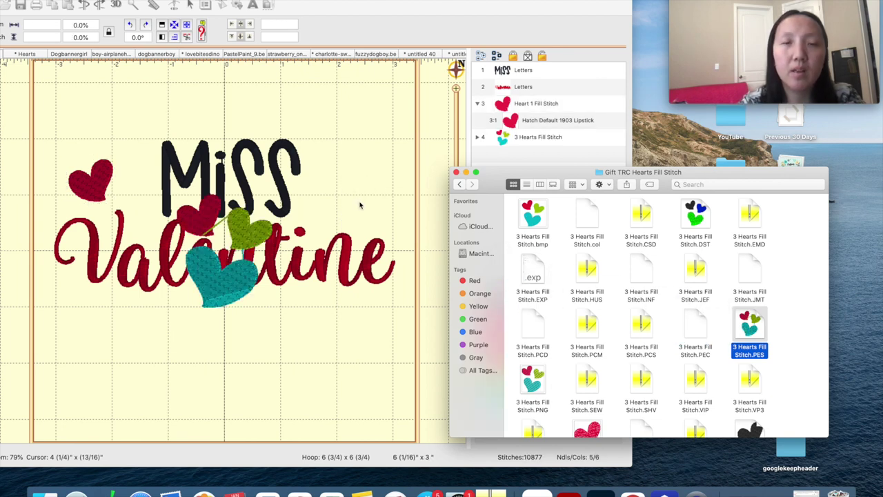
click(231, 288)
drag(231, 288, 253, 239)
drag(312, 208, 367, 212)
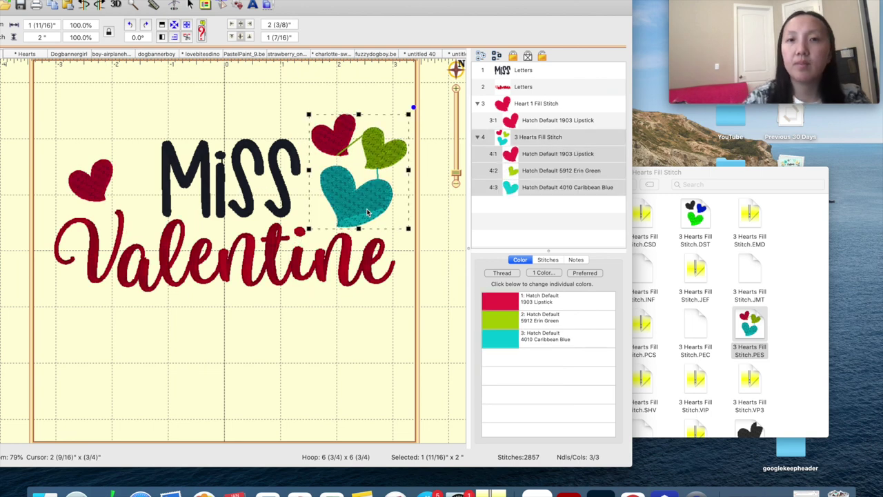
key(Delete)
Duplicate the red heart and move the copy to the other side of Miss, about 2 inches across and 1 1/8 inches up
key(shift+z)
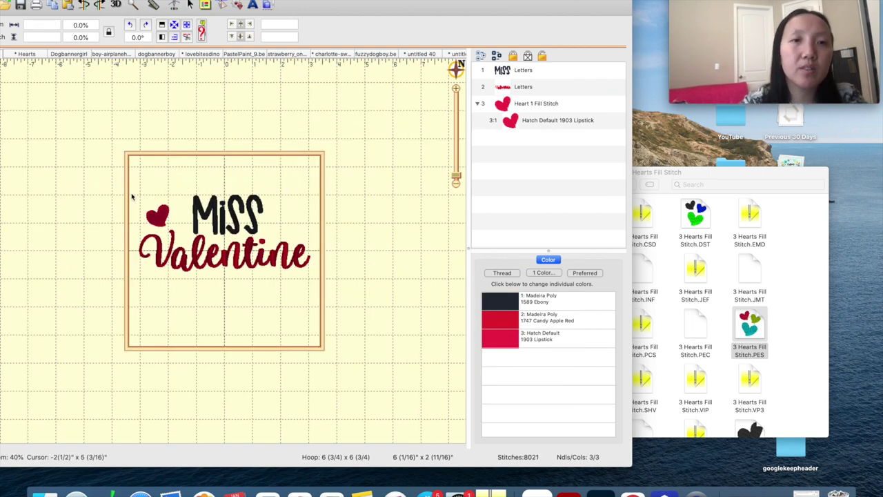
click(164, 222)
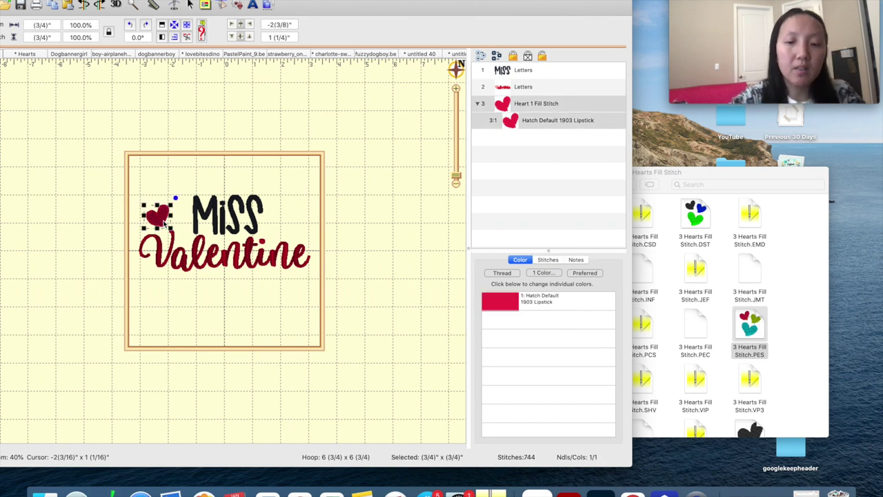
key(super+d)
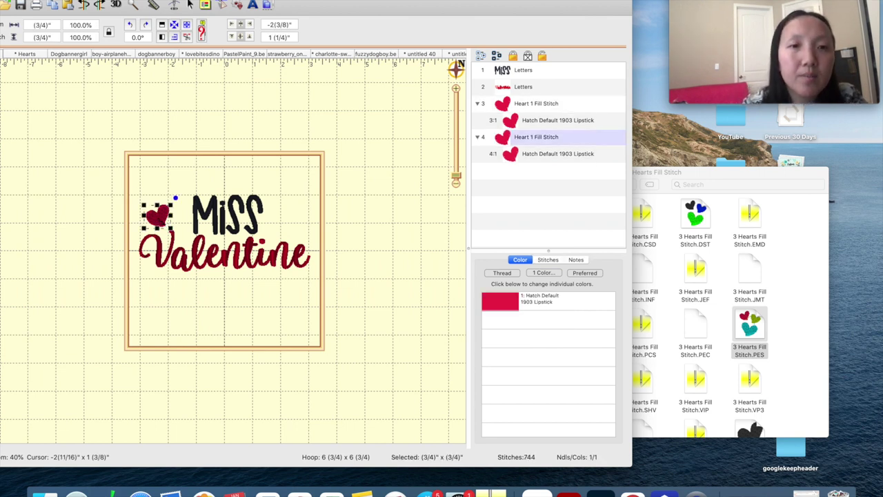
click(170, 219)
key(z)
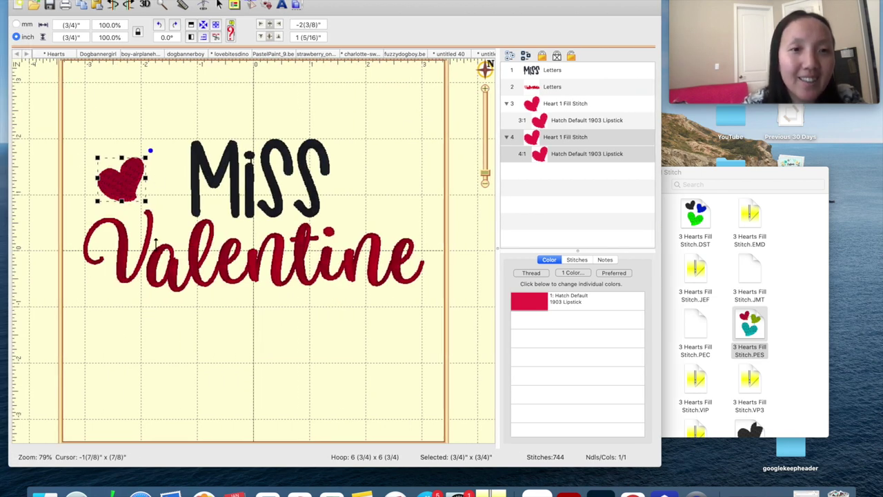
drag(118, 188, 365, 194)
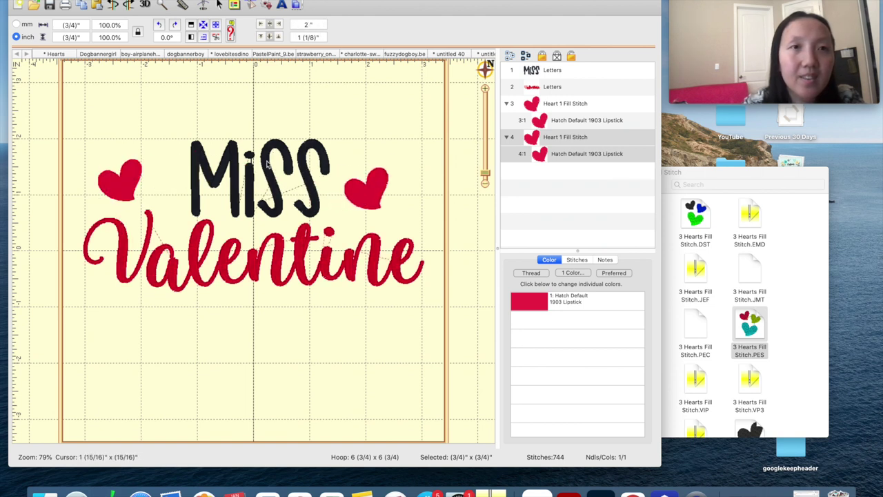
Mirror the copied heart horizontally and reposition both hearts beside Miss, with the original at about -2 inches across and 1 5/16 inches up
click(191, 38)
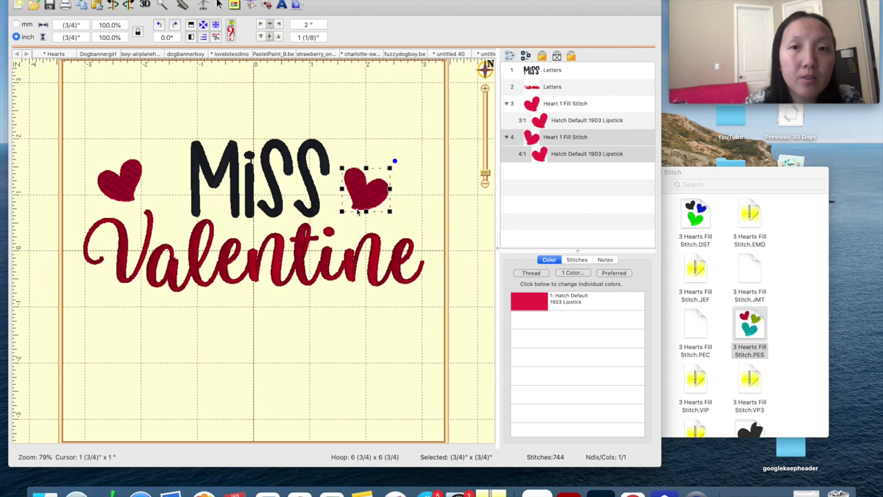
drag(363, 195, 384, 187)
drag(131, 189, 153, 182)
click(382, 185)
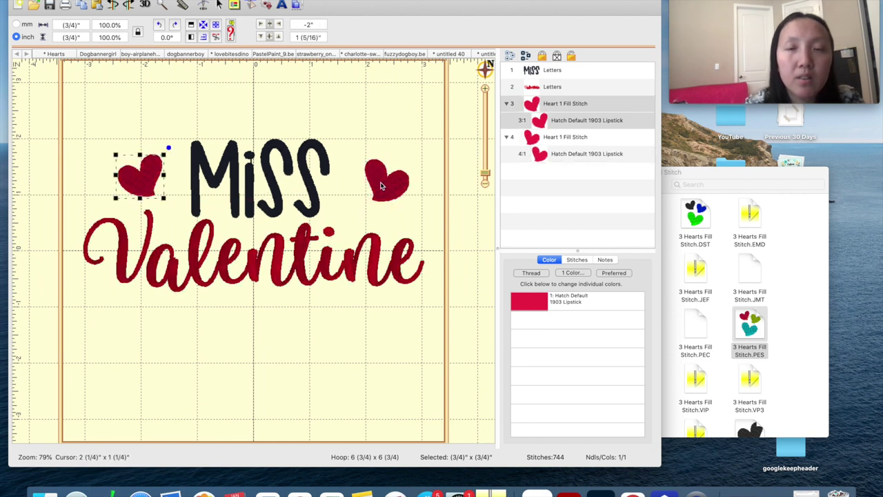
drag(382, 186, 366, 195)
click(422, 173)
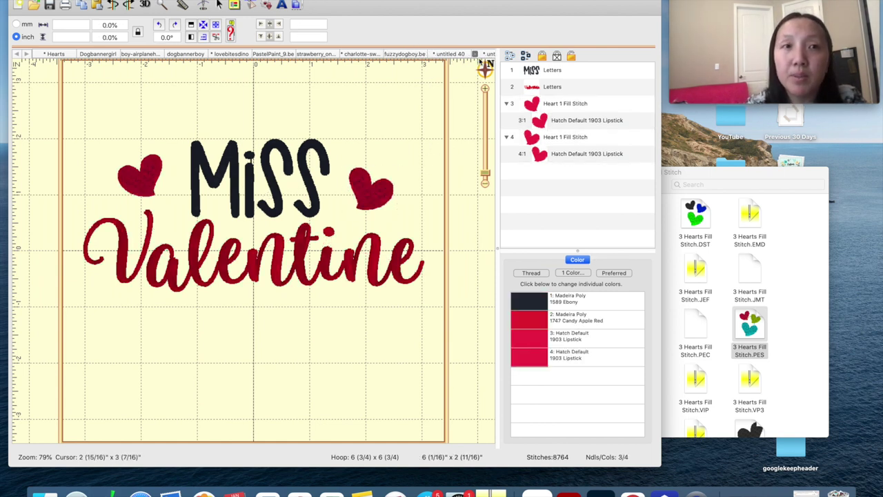
Switch to the turkey design in untitled 44 and expand its object list to the last color parts
click(405, 55)
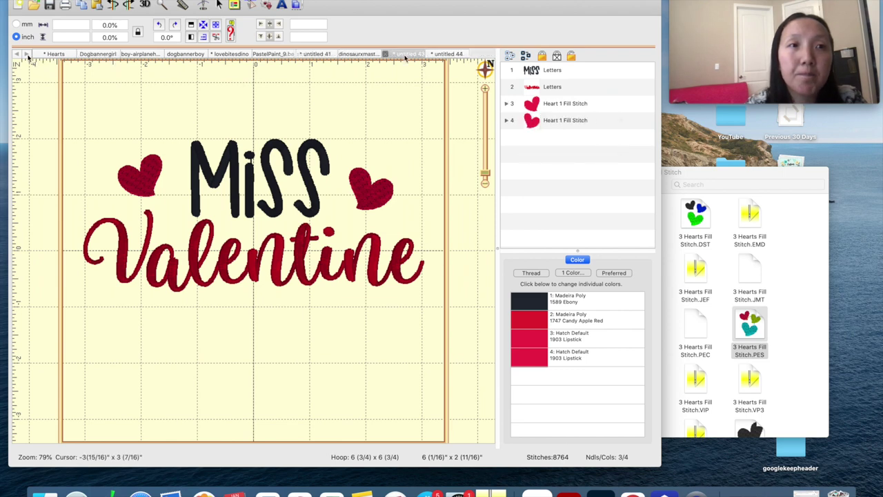
click(447, 55)
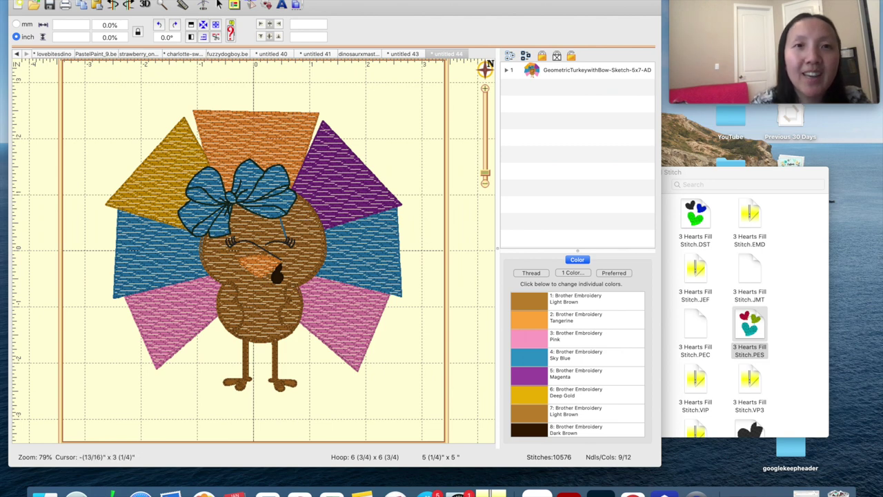
drag(498, 76, 516, 76)
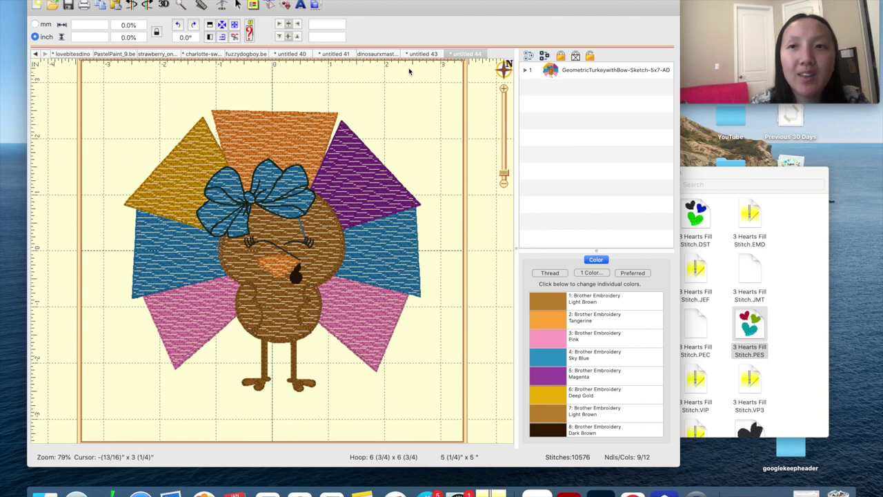
click(525, 71)
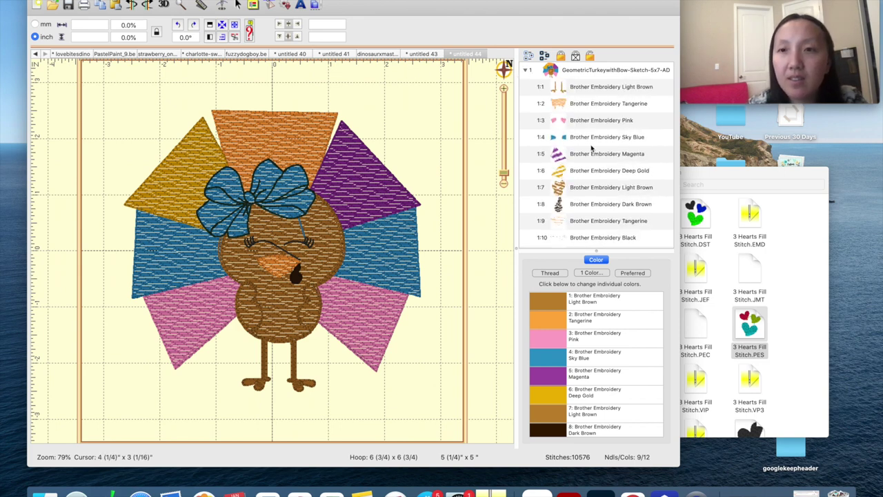
scroll(586, 163, down, 3)
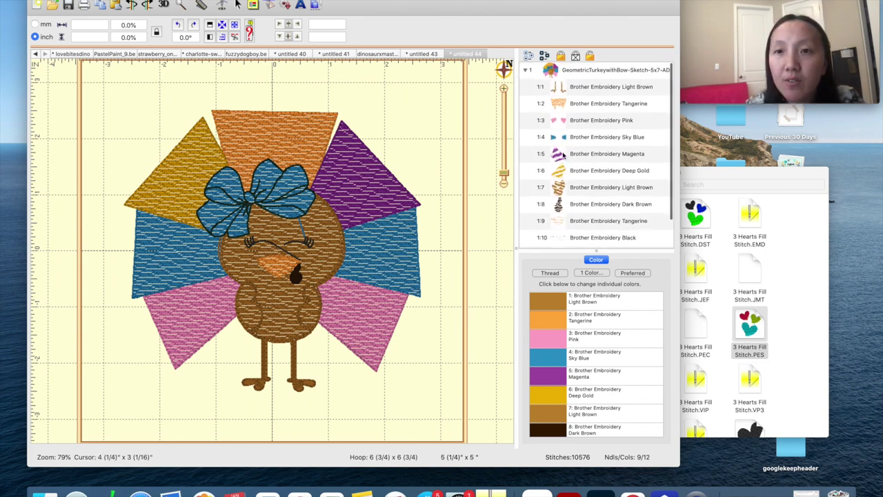
Select the turkey bow's Sky Blue part 1:11 and Olive Green part 1:12 together and copy them
click(577, 228)
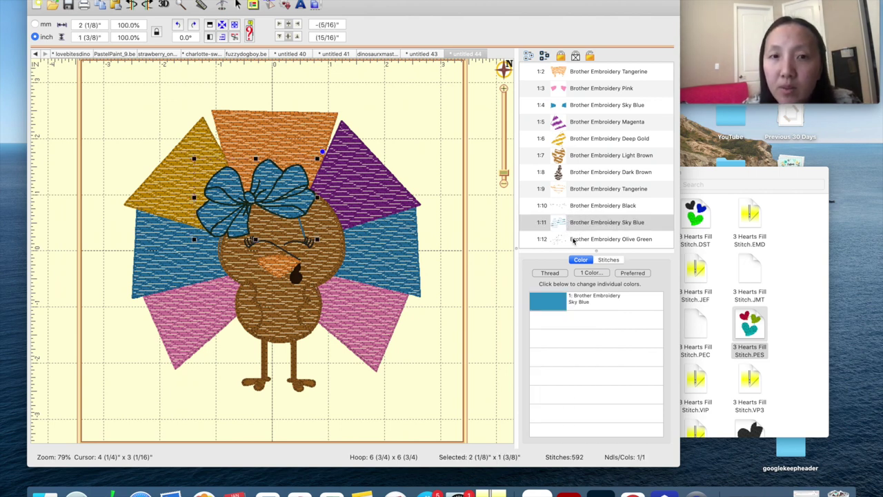
click(571, 207)
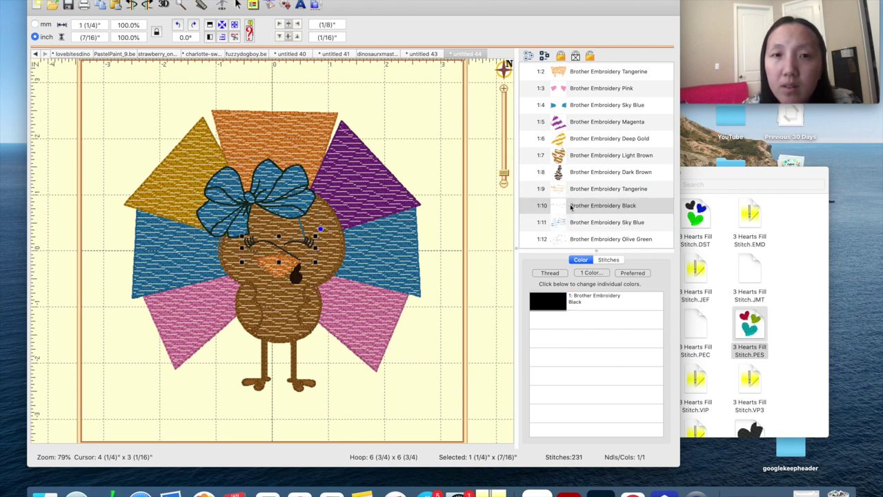
click(575, 225)
click(571, 239)
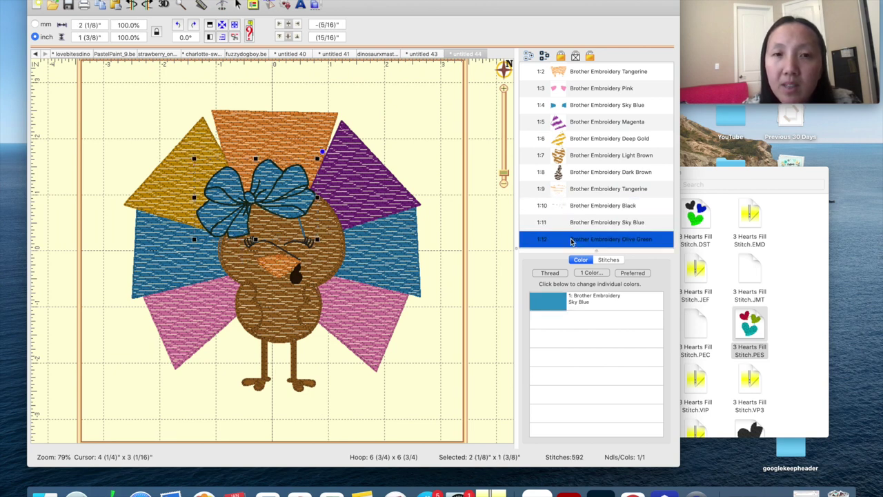
click(569, 225)
click(568, 239)
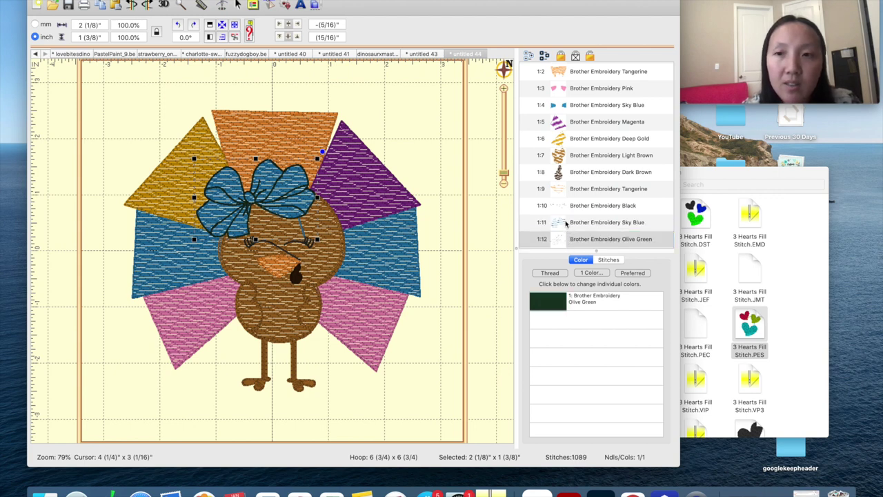
click(567, 224)
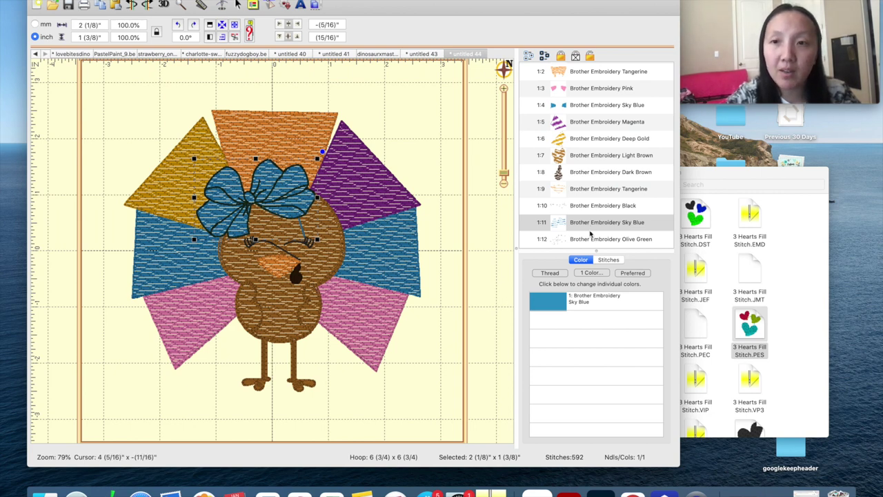
shift+click(589, 240)
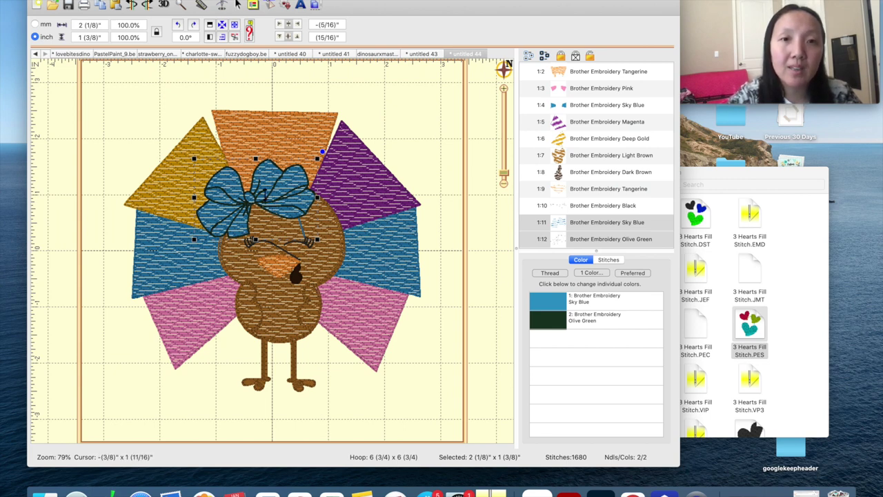
right_click(268, 196)
click(283, 198)
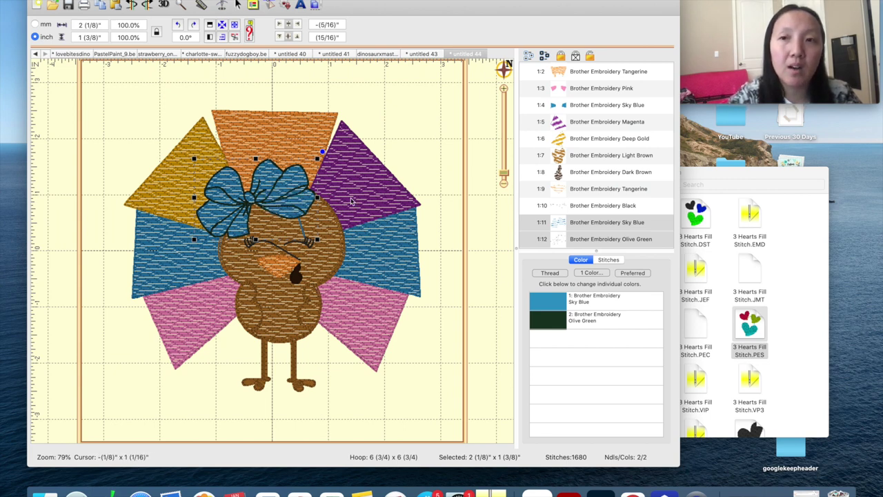
Paste the bow into the Miss Valentine design and move it above the end of Miss, about 1 5/8 inches across and 2 1/2 inches up
click(424, 55)
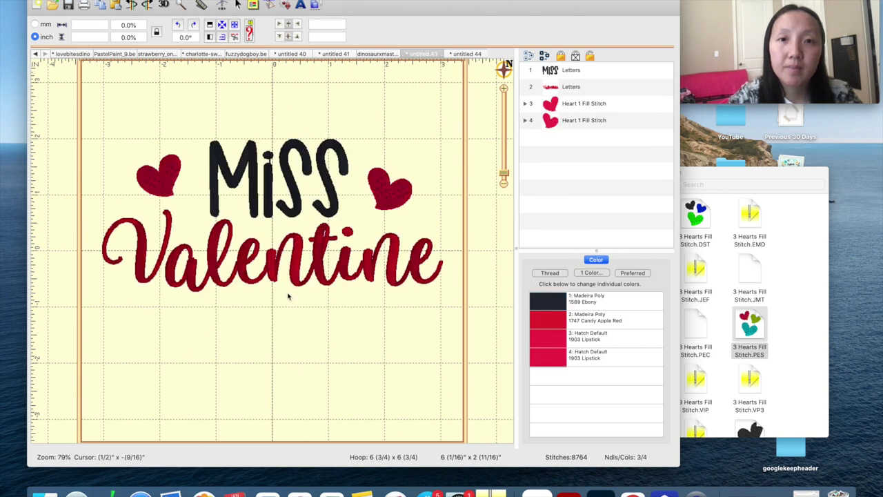
right_click(297, 312)
click(314, 314)
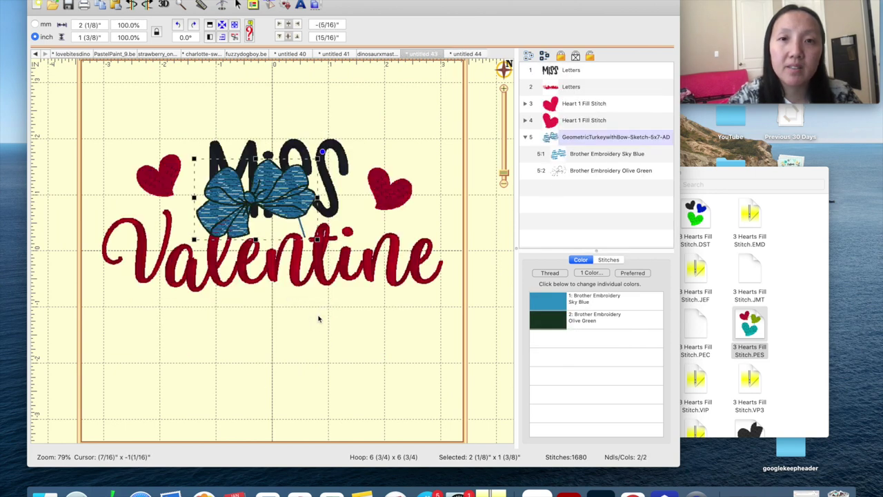
drag(295, 160, 398, 75)
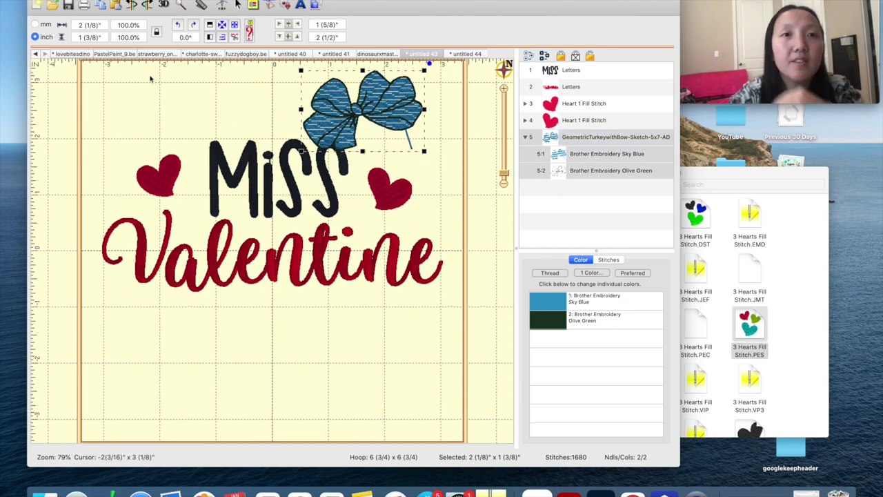
Run the stitch simulator to the start of the bow's Sky Blue part and stop just after its stray tail line
click(222, 4)
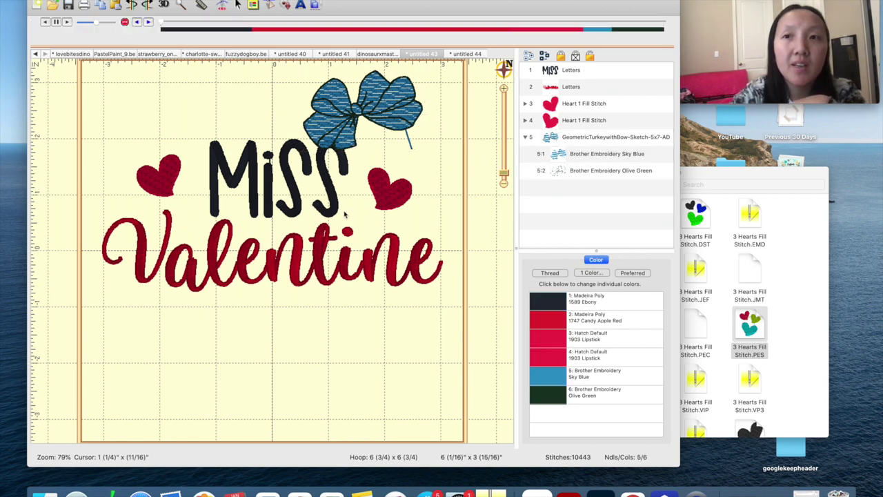
mouse_move(164, 22)
mouse_down()
mouse_move(521, 23)
mouse_move(591, 34)
mouse_move(582, 34)
mouse_up()
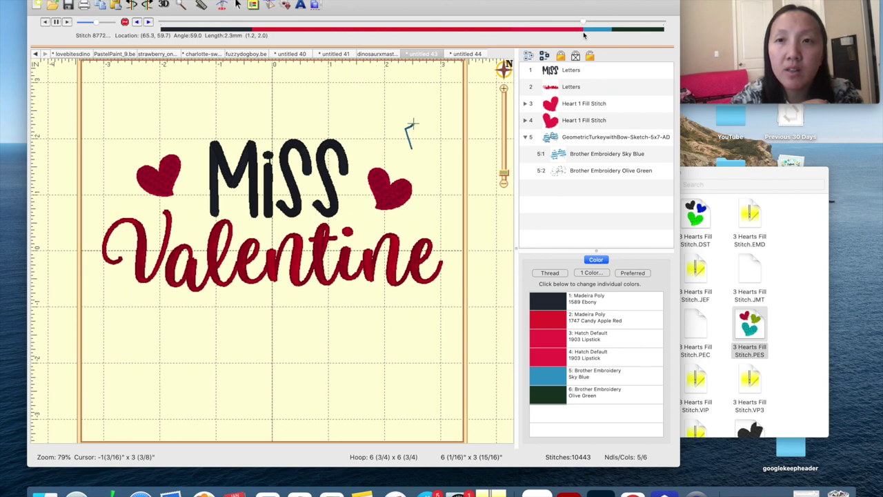
click(137, 23)
click(137, 22)
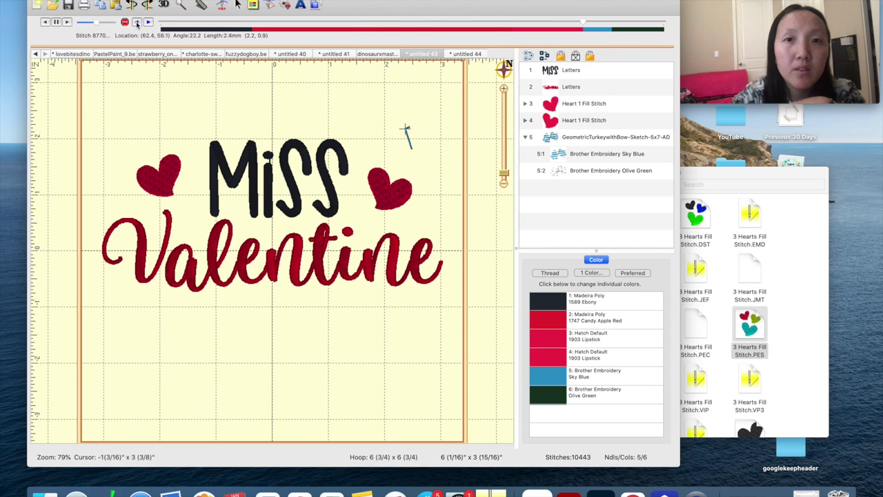
click(137, 23)
click(137, 22)
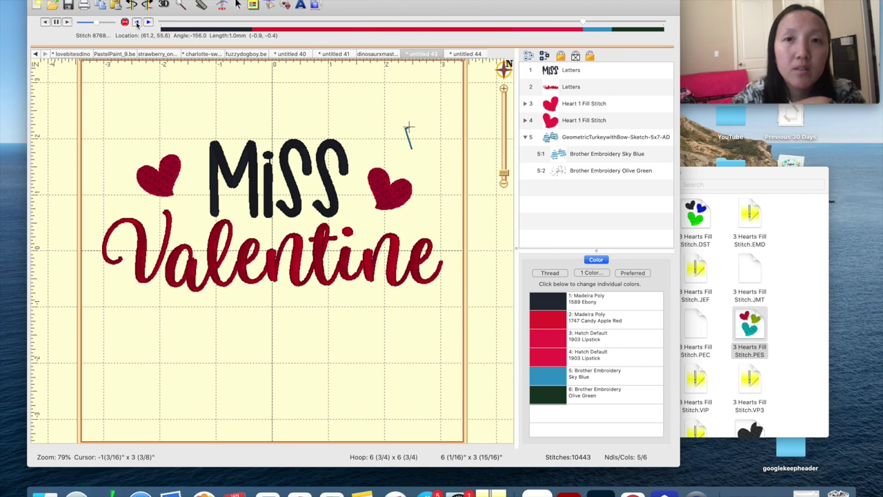
click(137, 23)
click(137, 23)
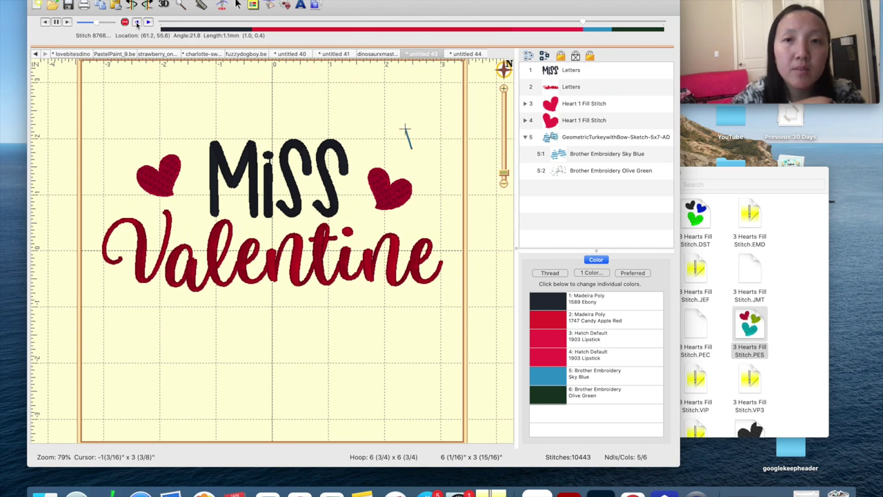
click(137, 23)
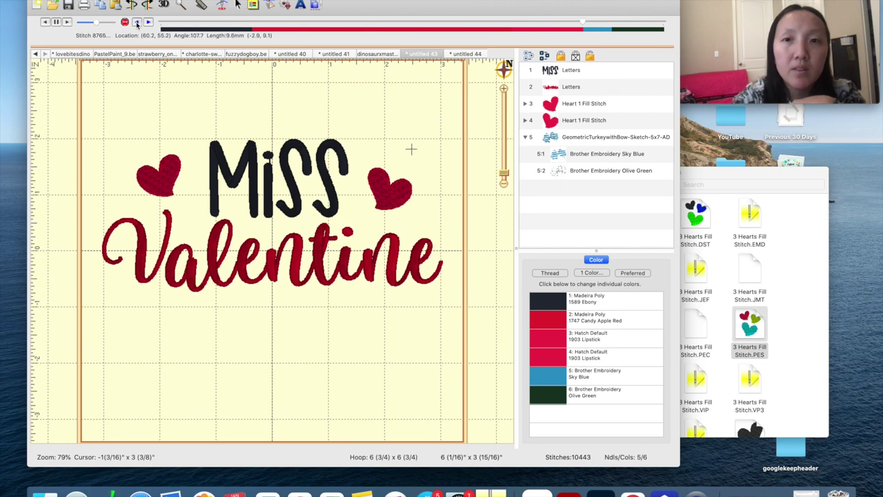
click(149, 23)
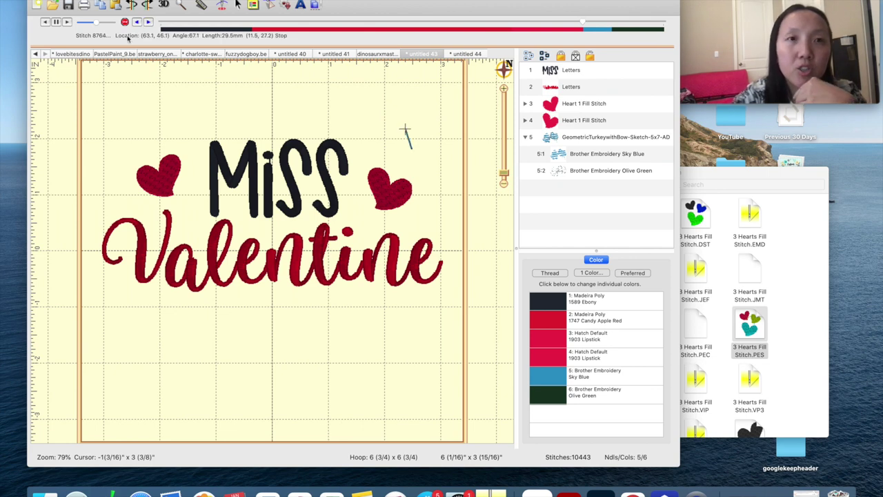
Insert a color change to Brother Embroidery 507 Emerald Green at that stitch and delete the separated Sky Blue tail line
double_click(189, 212)
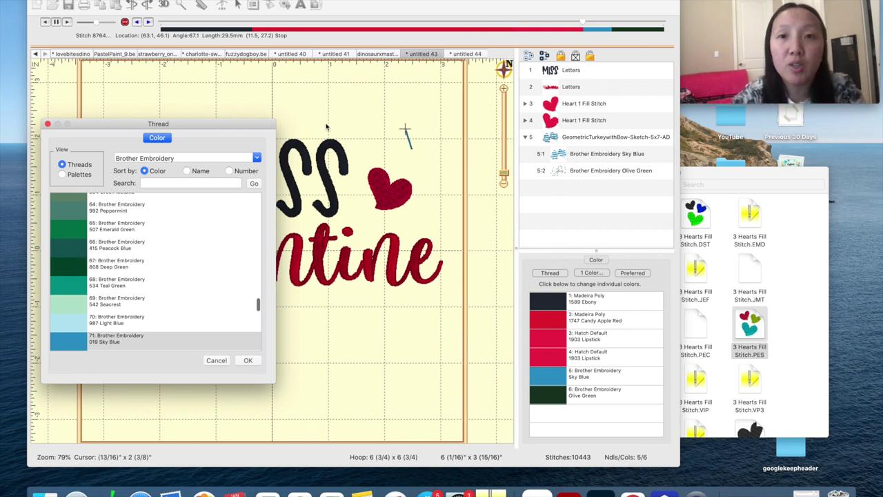
click(96, 229)
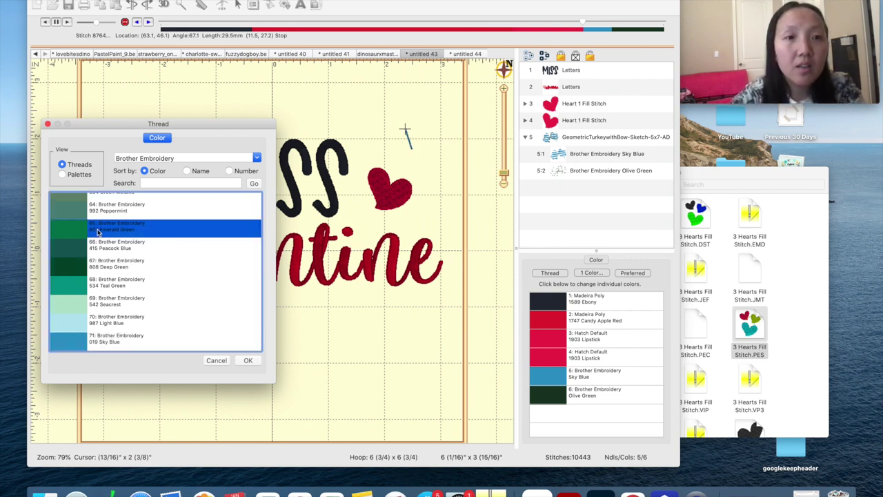
click(247, 360)
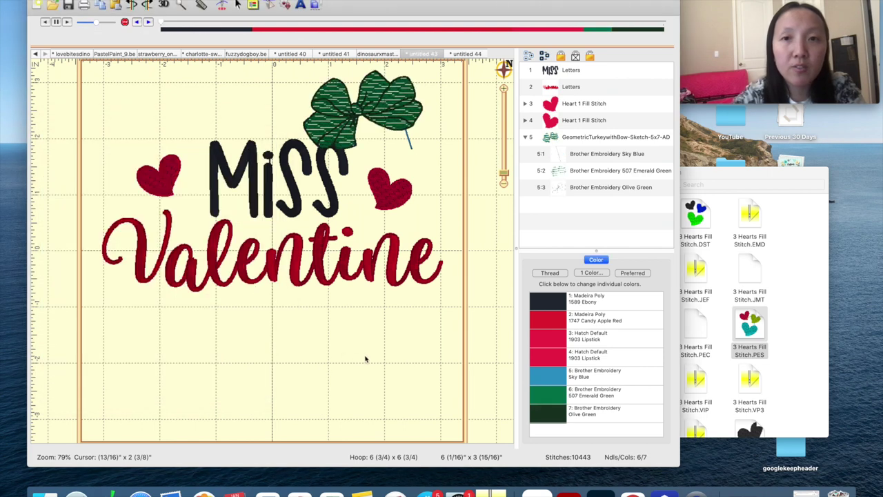
click(571, 158)
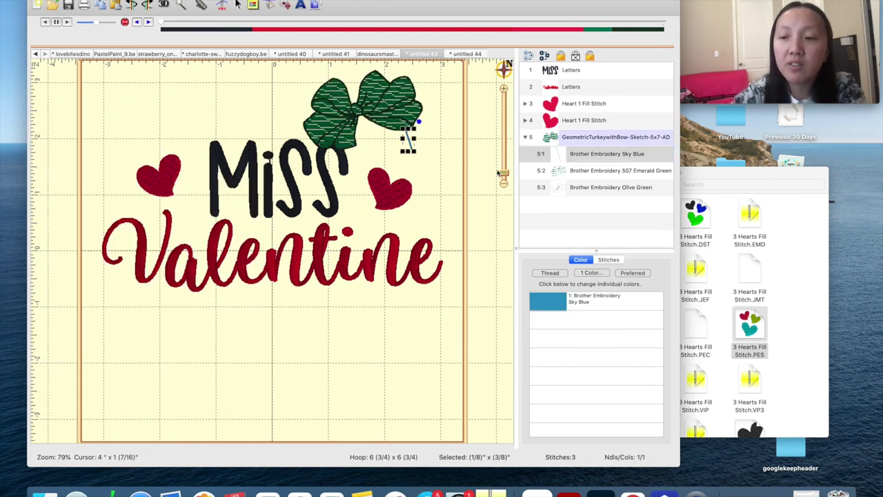
key(Delete)
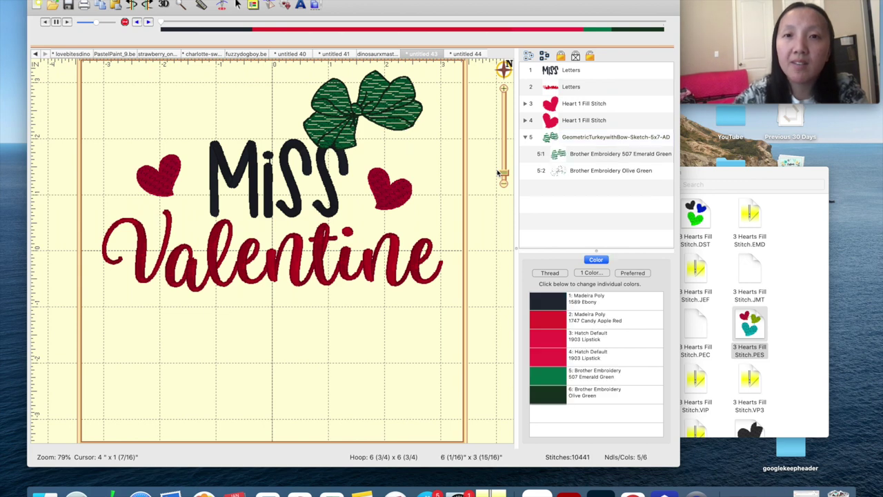
Rotate the bow clockwise so its right loop tilts downward and position it above the last letters of Miss
click(373, 110)
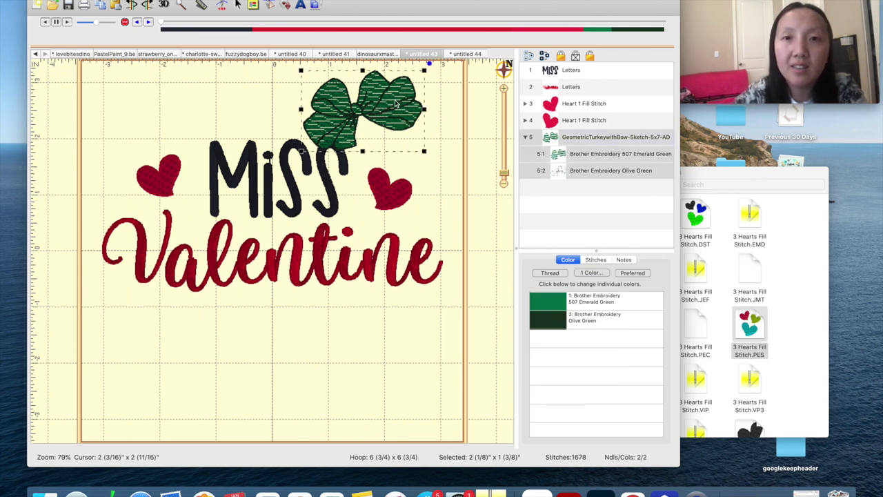
drag(397, 104, 413, 145)
drag(445, 104, 467, 155)
drag(376, 144, 358, 123)
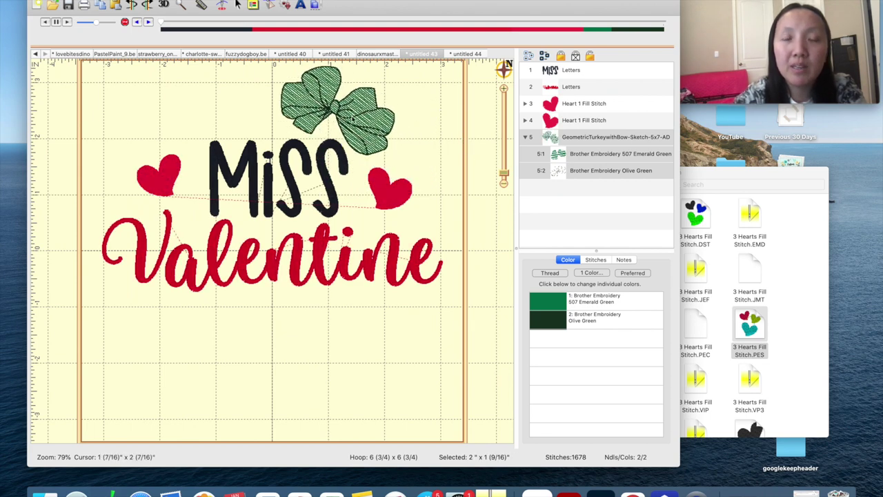
click(467, 54)
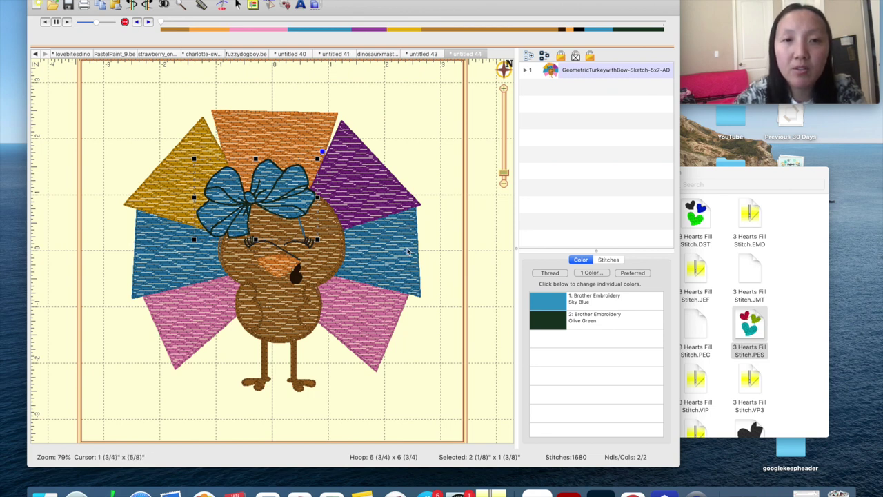
click(424, 54)
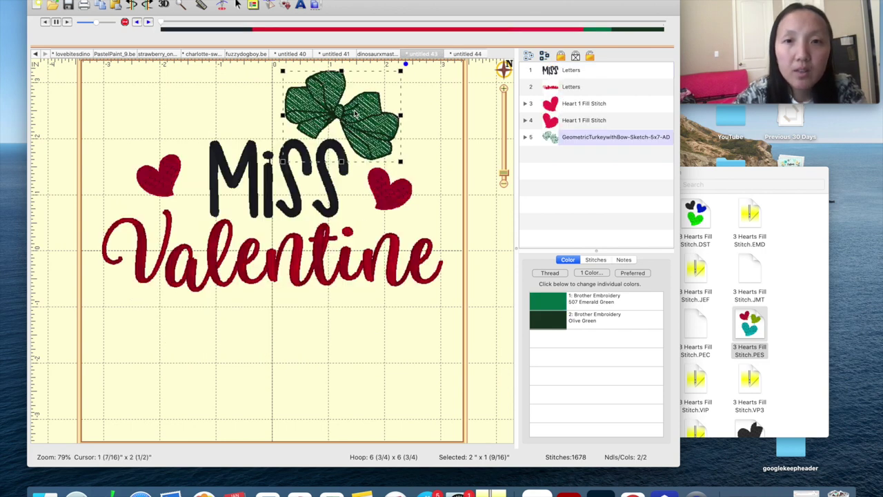
click(387, 192)
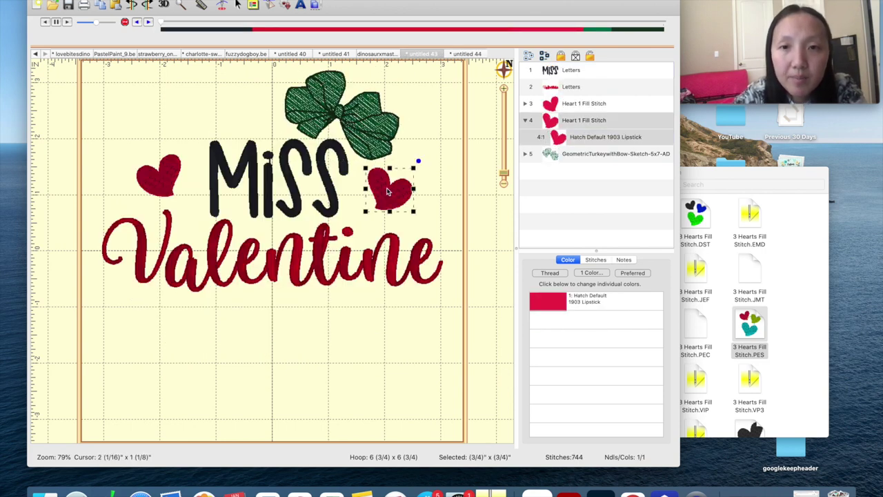
click(504, 89)
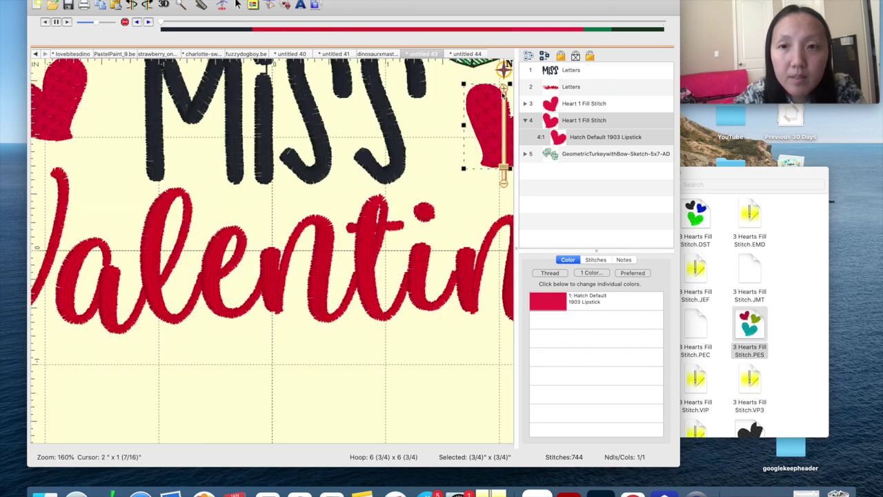
click(507, 185)
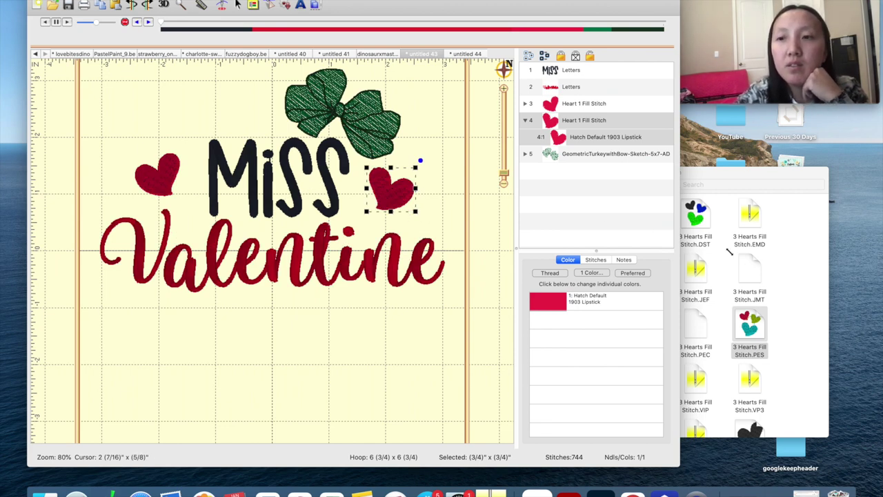
Switch to Finder and open the VF_130_Heart_2 folder inside Acessories in Embroidery Design Files
click(777, 252)
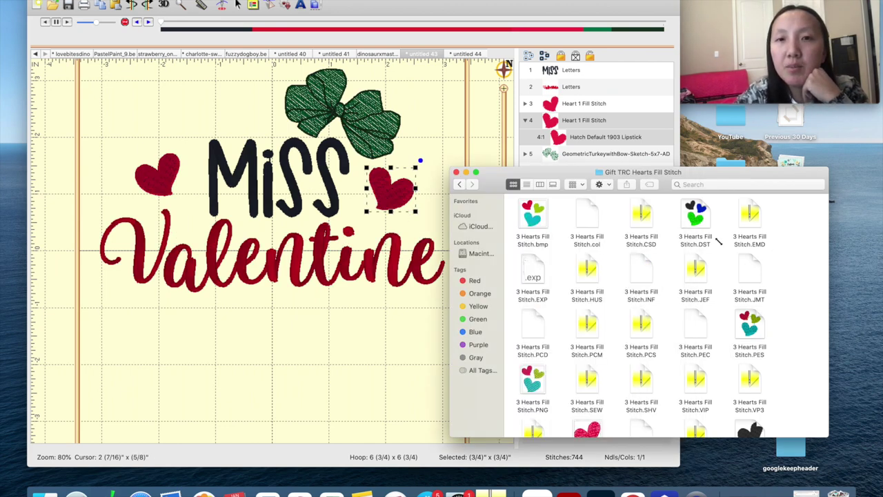
click(459, 184)
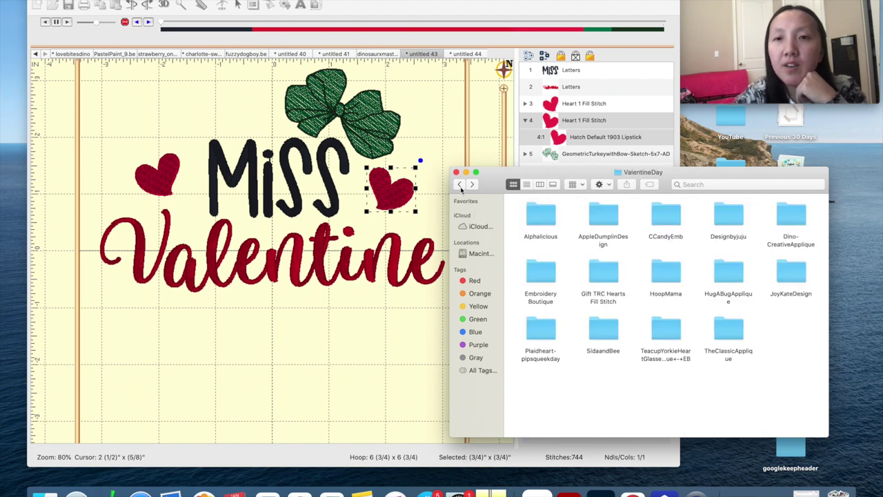
scroll(531, 225, up, 10)
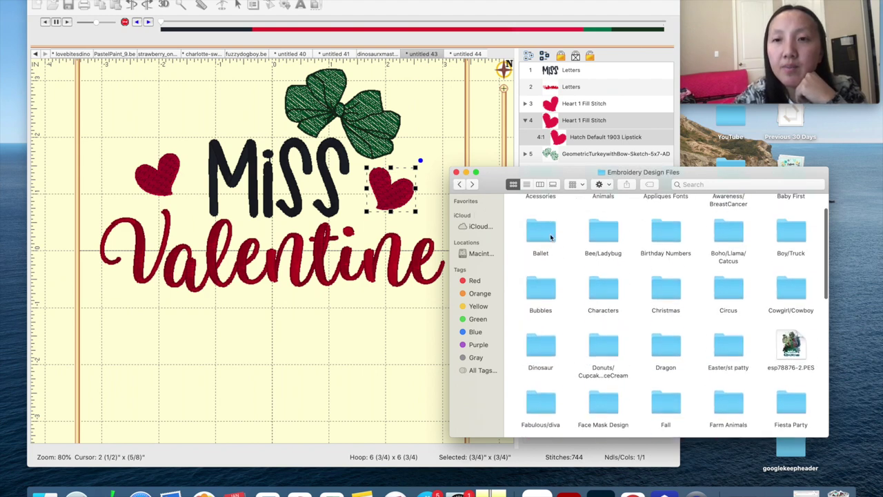
click(539, 221)
double_click(539, 222)
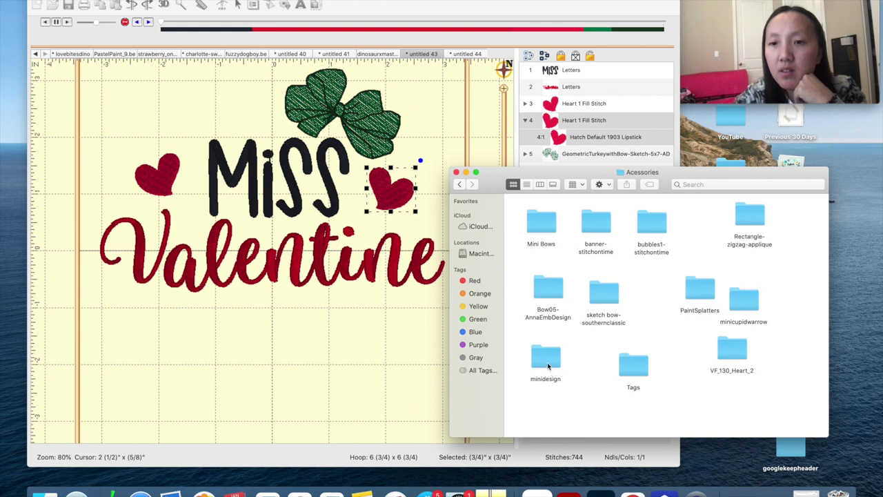
double_click(731, 345)
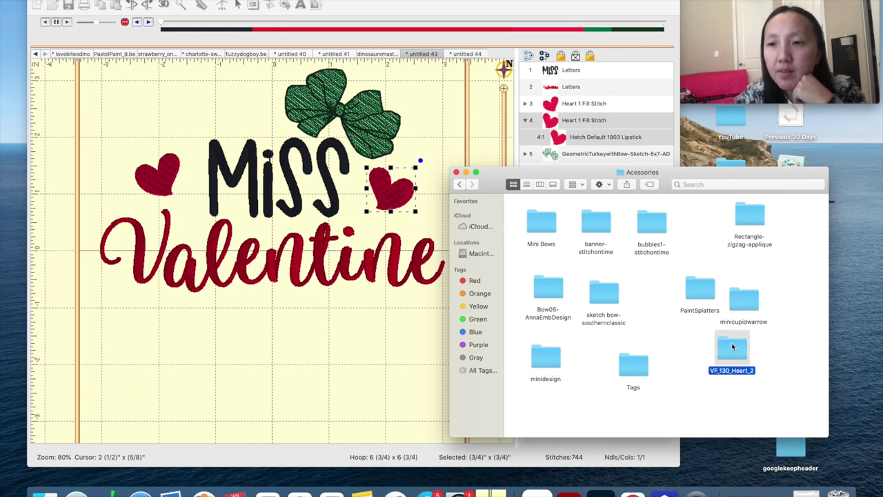
Try Heart__L.PES from the Heart_L folder in the Miss Valentine design, then delete it and return to the heart size folders
double_click(590, 219)
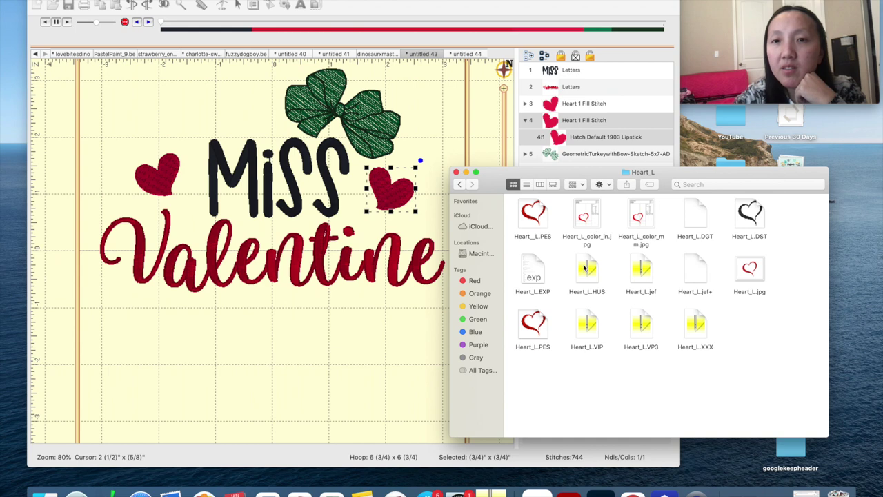
drag(531, 216, 172, 171)
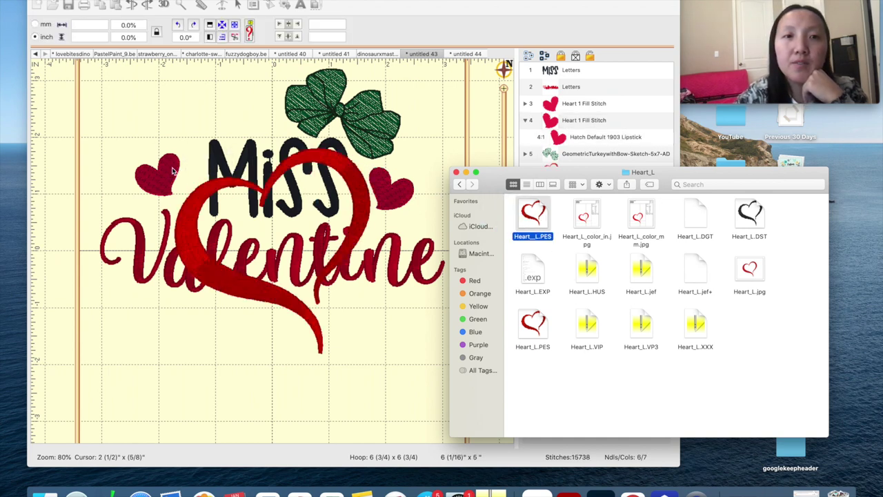
click(195, 205)
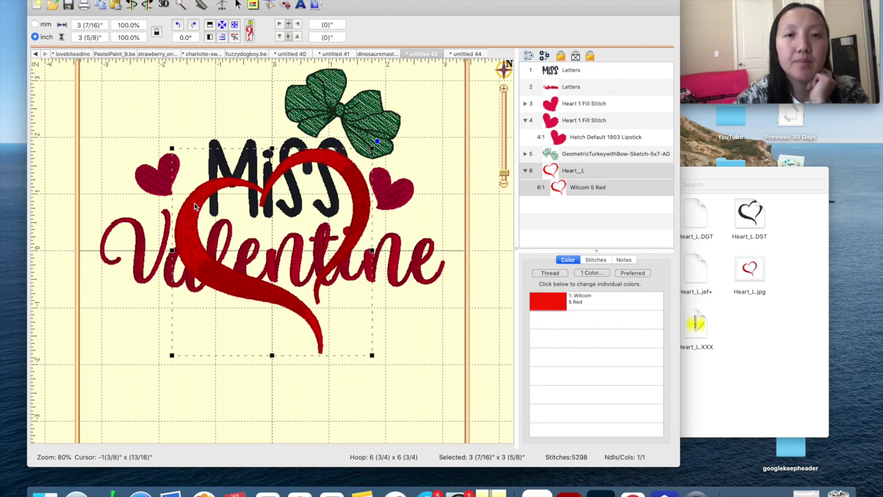
key(Delete)
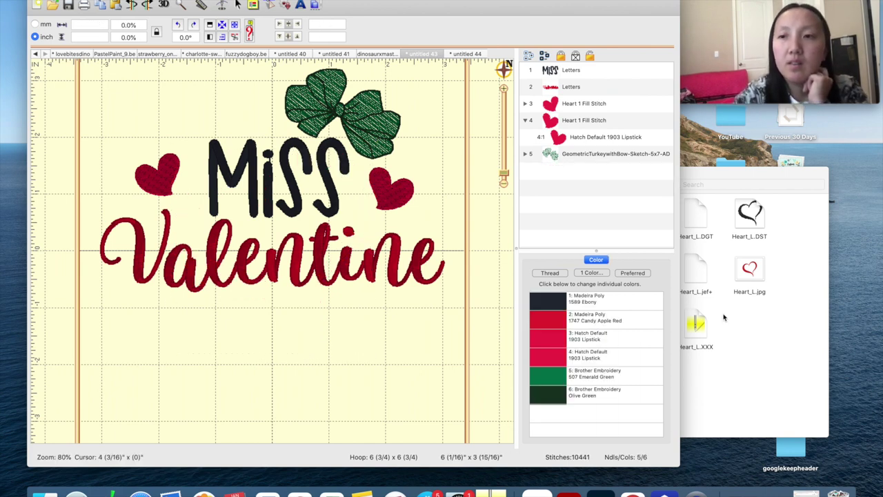
click(765, 316)
click(459, 184)
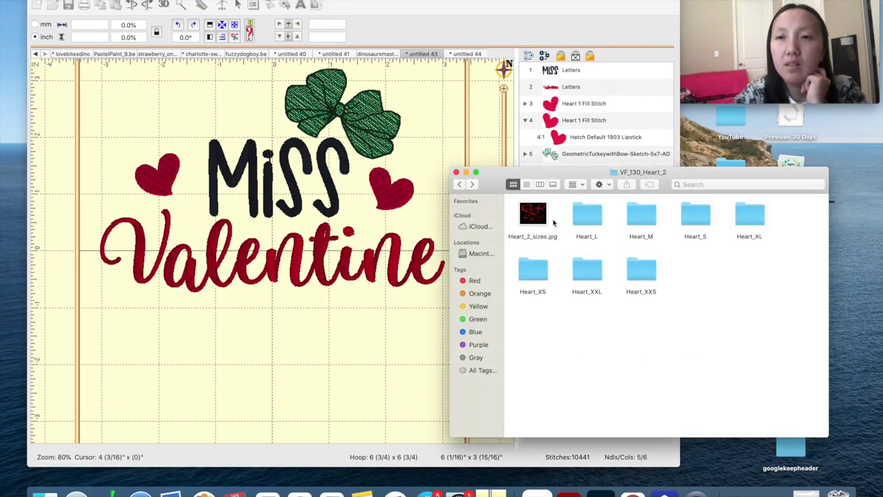
Add the outline heart from the Heart_XXS folder to the Miss Valentine design and move it up beside the start of Miss
double_click(641, 273)
drag(534, 324, 177, 157)
click(252, 241)
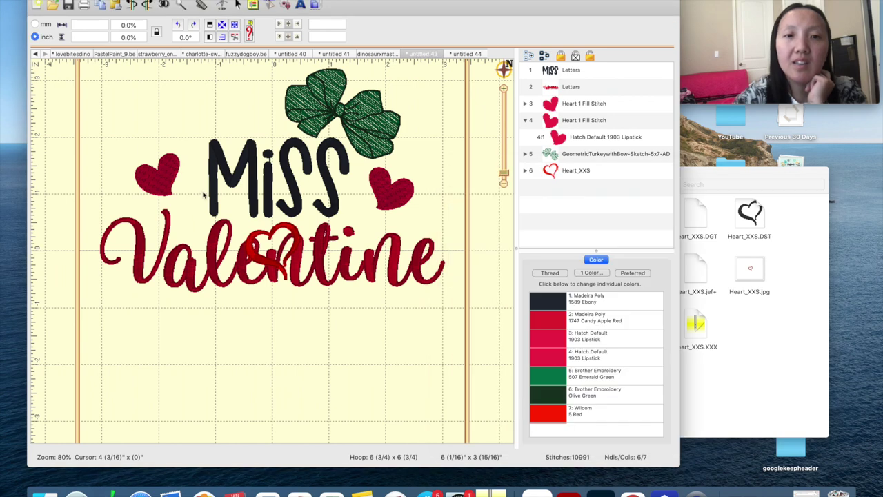
click(253, 253)
drag(251, 253, 107, 144)
Delete both fill-stitch hearts on either side of Miss
click(165, 184)
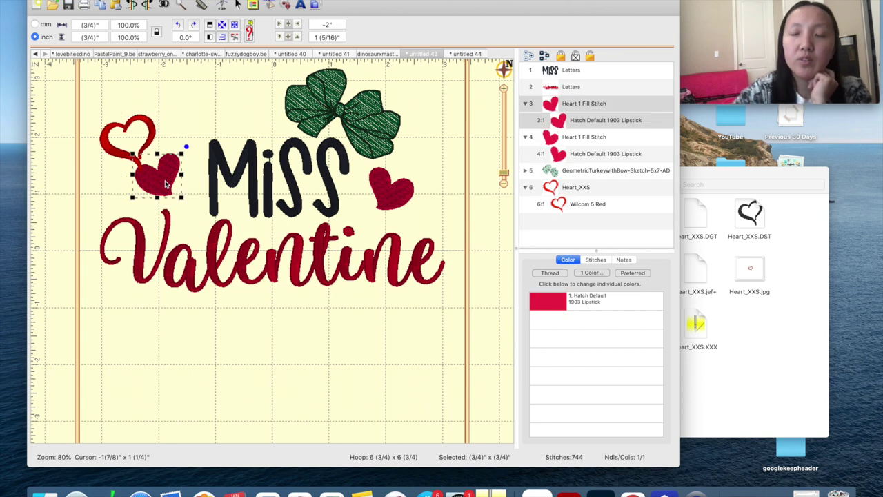
key(Delete)
click(384, 189)
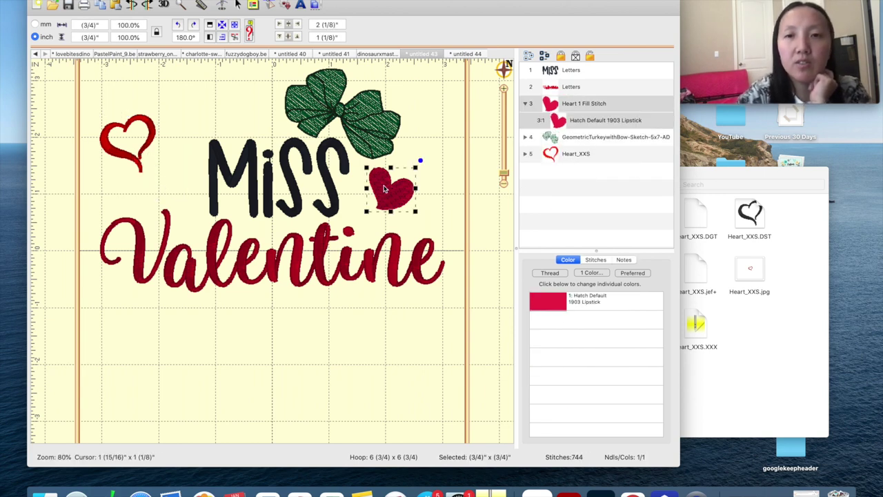
key(Delete)
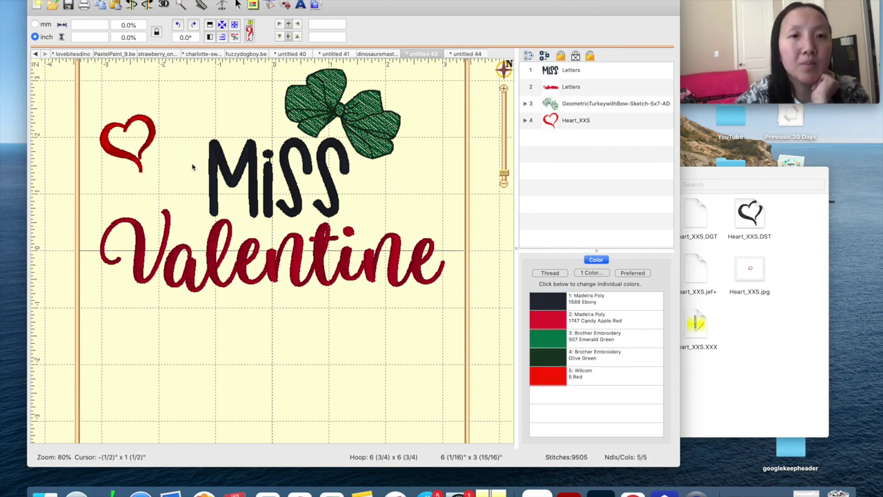
Move the outline heart to about -2 1/8 inches across and 1 7/16 inches up, and paste a copy of it
drag(125, 159, 151, 182)
right_click(151, 182)
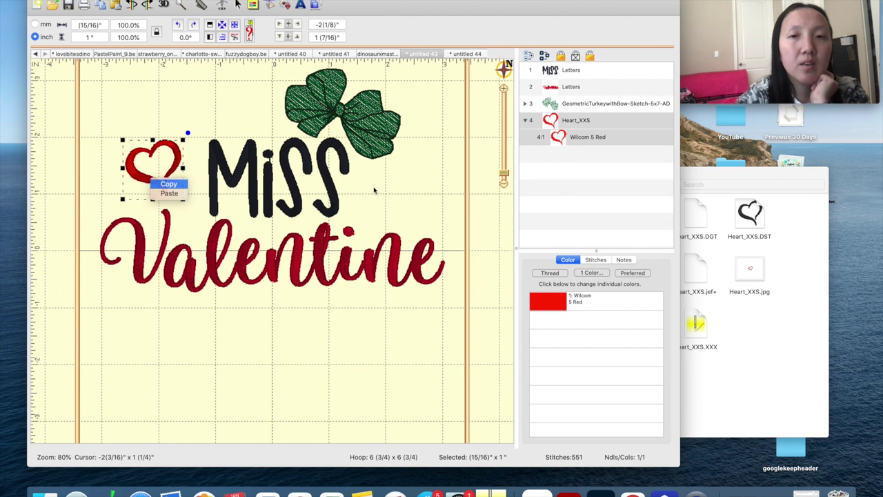
click(160, 186)
right_click(431, 196)
click(442, 208)
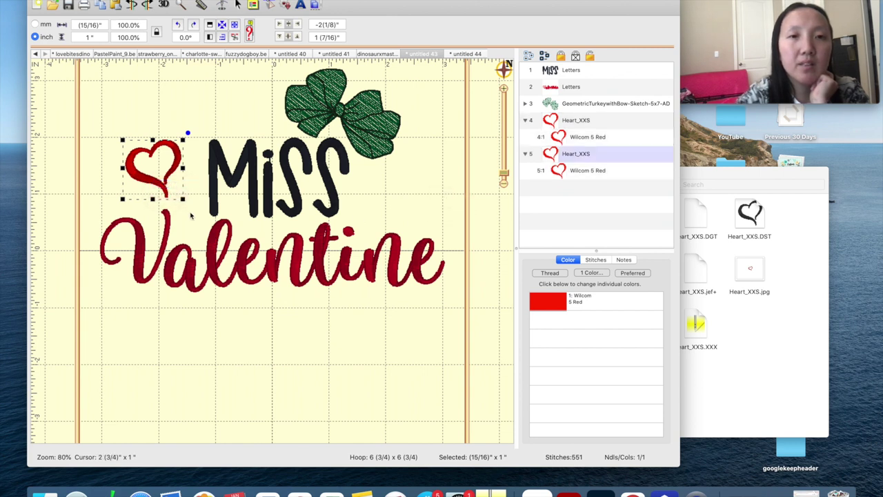
Flip the pasted heart and place it beside the end of Miss, about 2 9/16 inches across and 1 1/8 inches up
click(209, 38)
drag(236, 170, 442, 194)
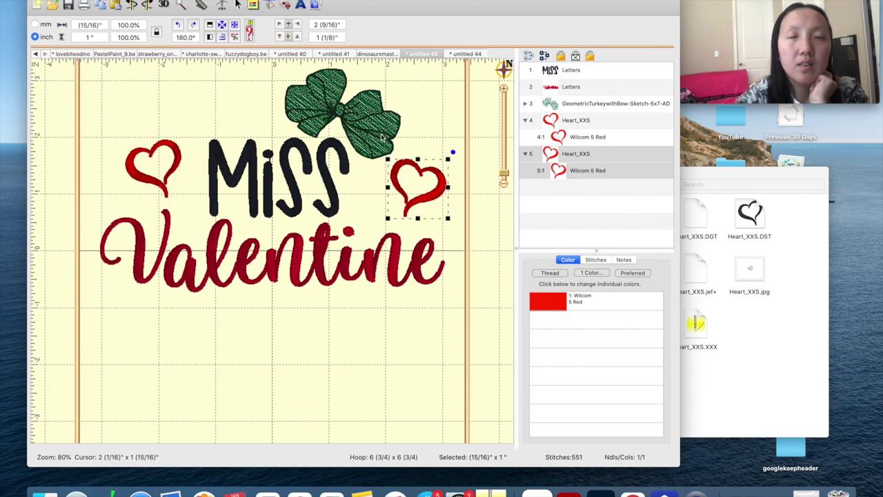
Rotate the bow to about -42° and position it at about 1 1/4 inches across and 2 3/8 inches up
click(356, 125)
drag(356, 123, 359, 121)
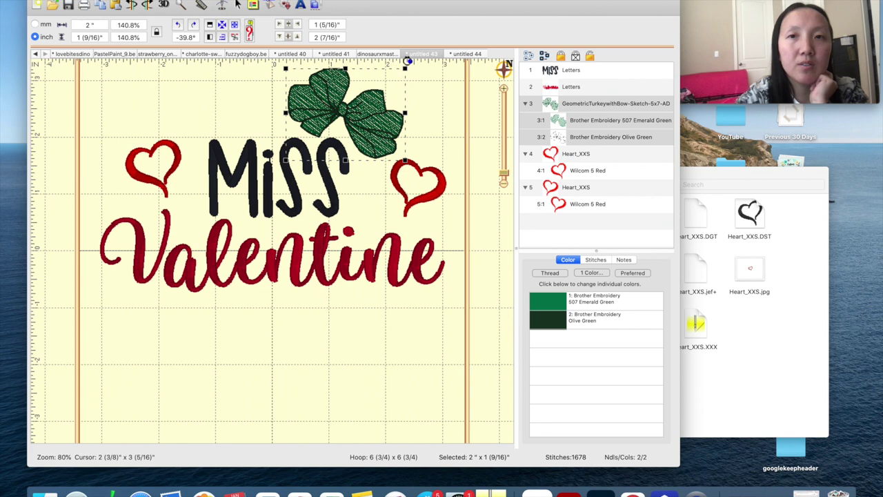
drag(411, 61, 408, 64)
scroll(407, 103, up, 3)
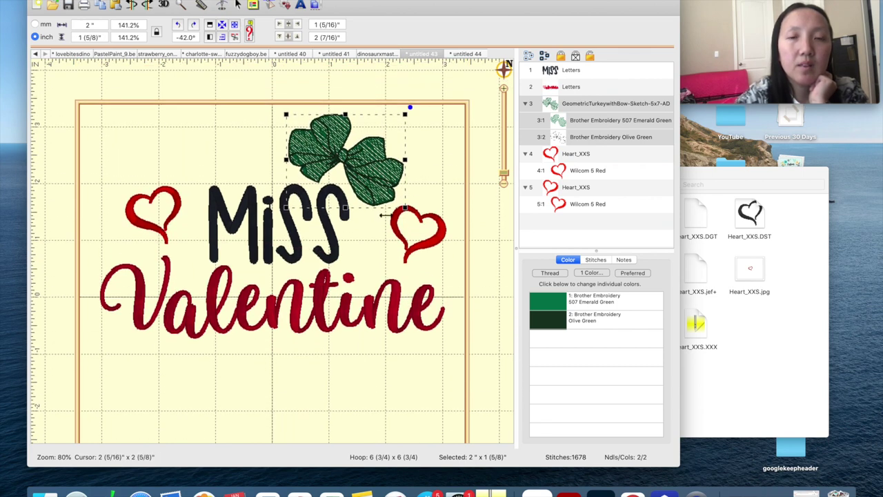
click(194, 169)
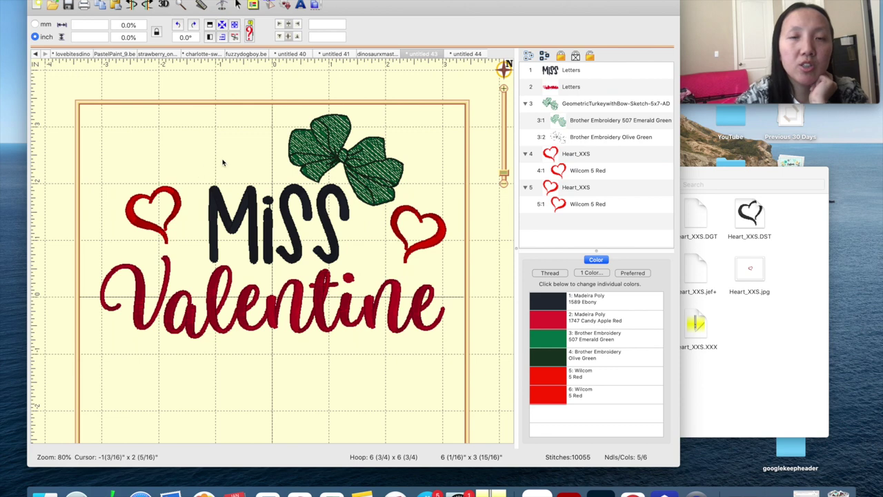
click(348, 164)
drag(347, 165, 347, 164)
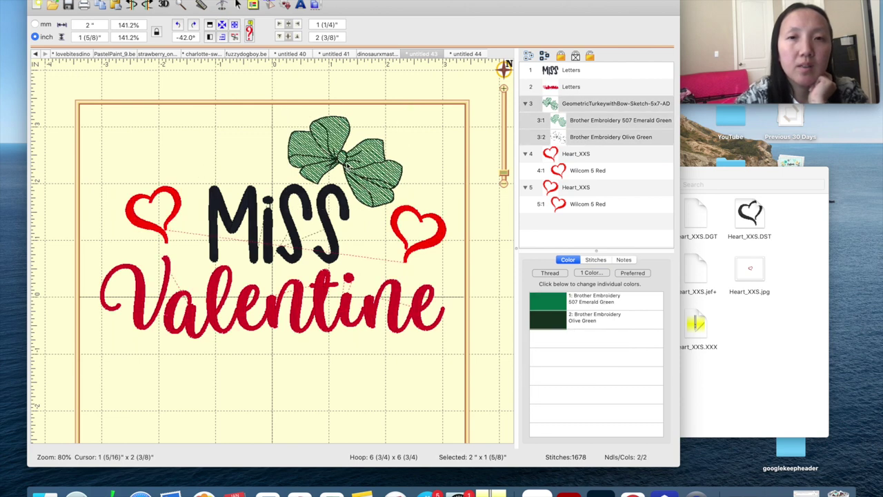
click(443, 171)
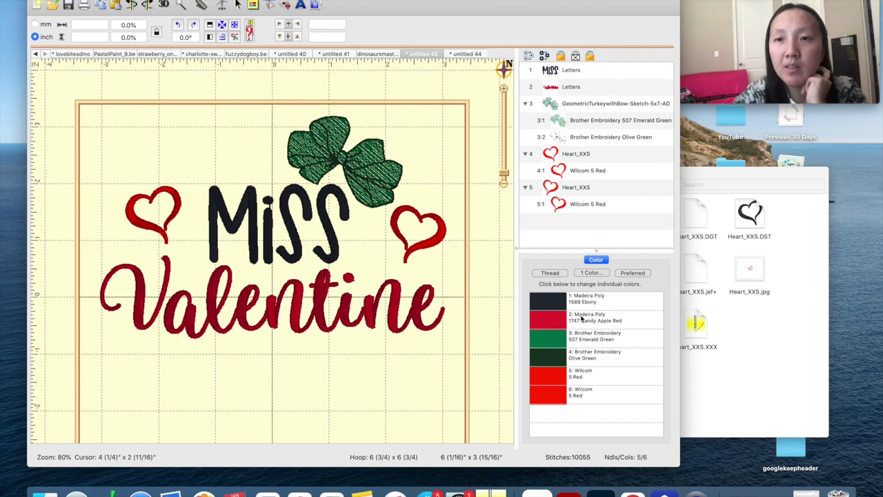
Recolor the bow's emerald green fill with Madeira Poly 1747 Candy Apple Red from the current page's palette
click(559, 340)
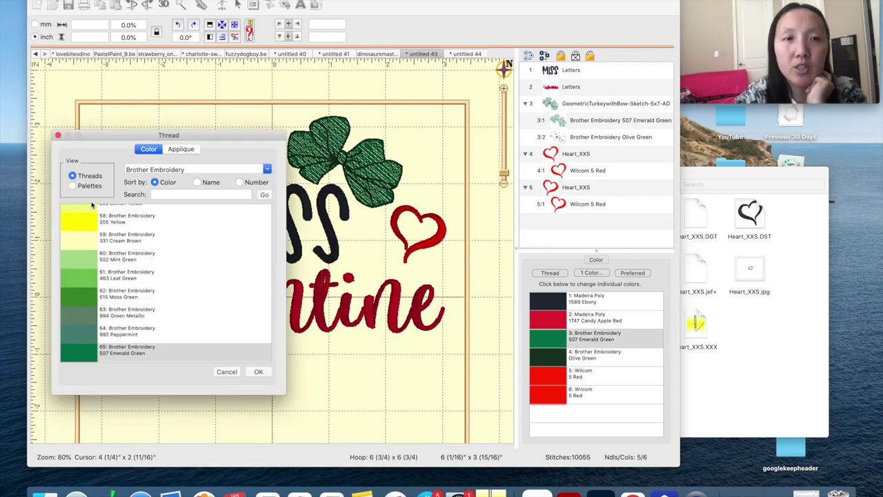
click(72, 187)
click(91, 234)
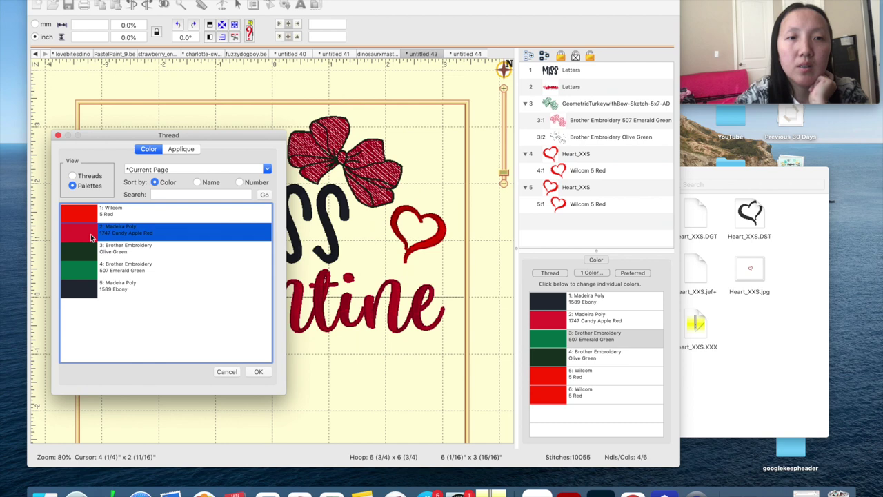
click(257, 372)
Recolor both outline hearts with Madeira Poly 1747 Candy Apple Red
click(438, 243)
double_click(549, 308)
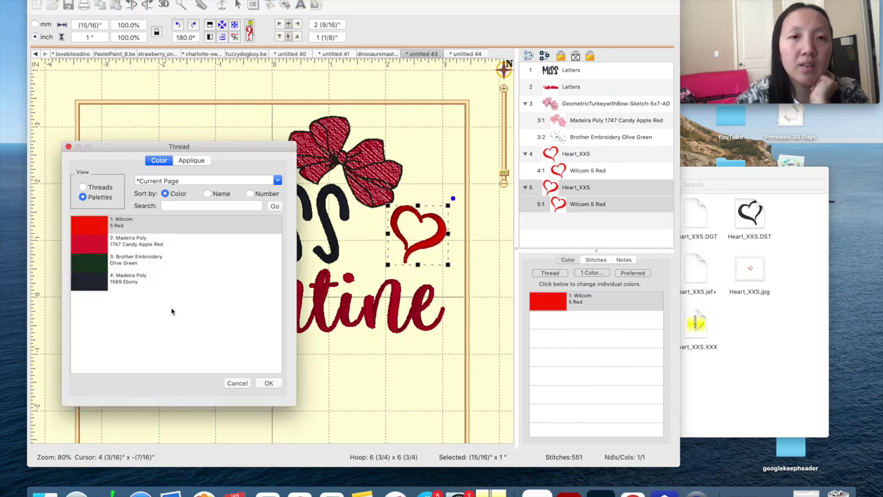
click(92, 247)
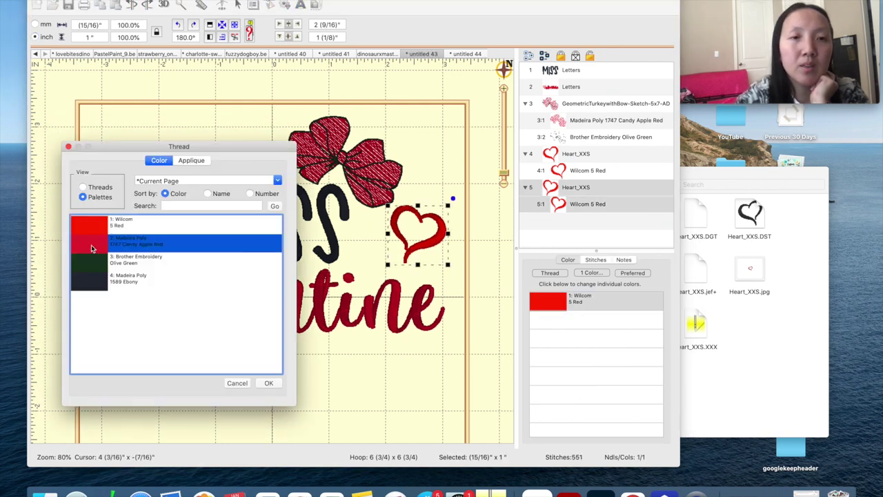
click(262, 384)
click(149, 229)
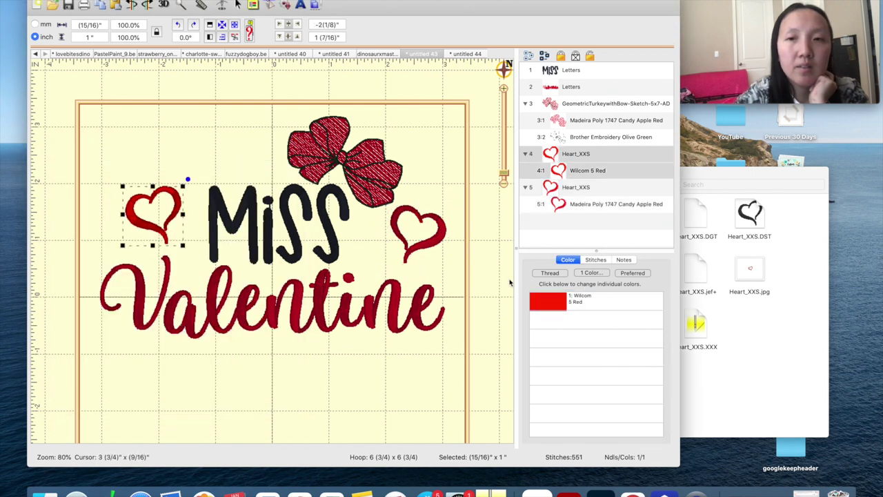
double_click(545, 308)
click(124, 256)
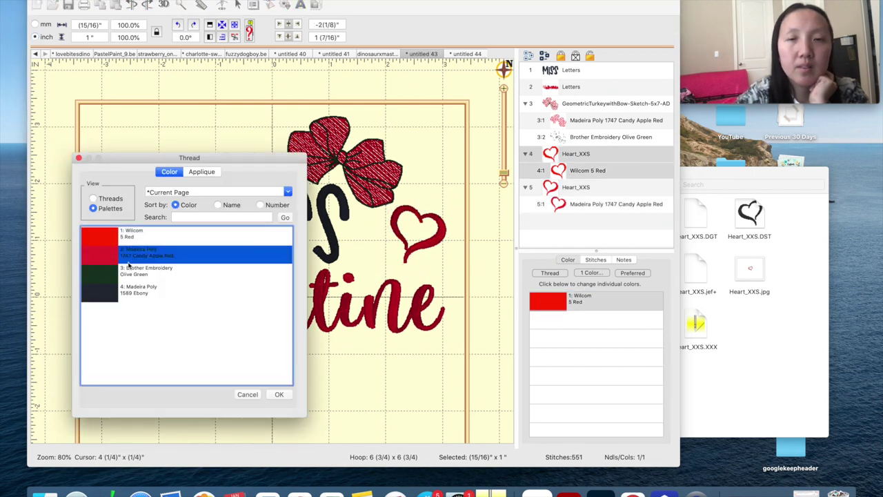
click(278, 394)
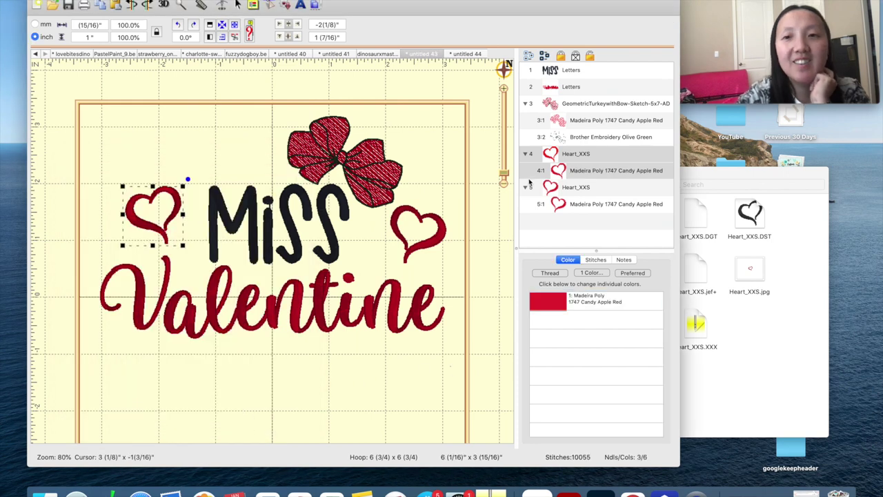
click(451, 368)
Try a third copy of the outline heart above the start of Miss, and delete it
click(504, 183)
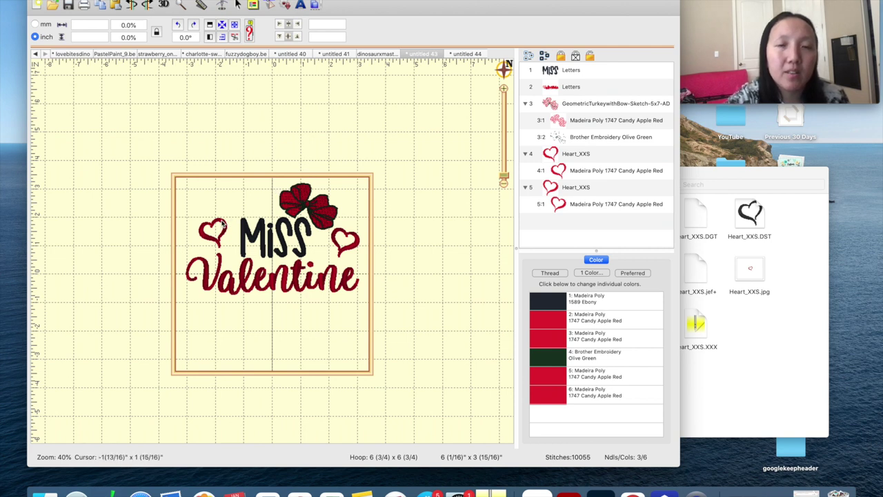
click(223, 224)
right_click(224, 225)
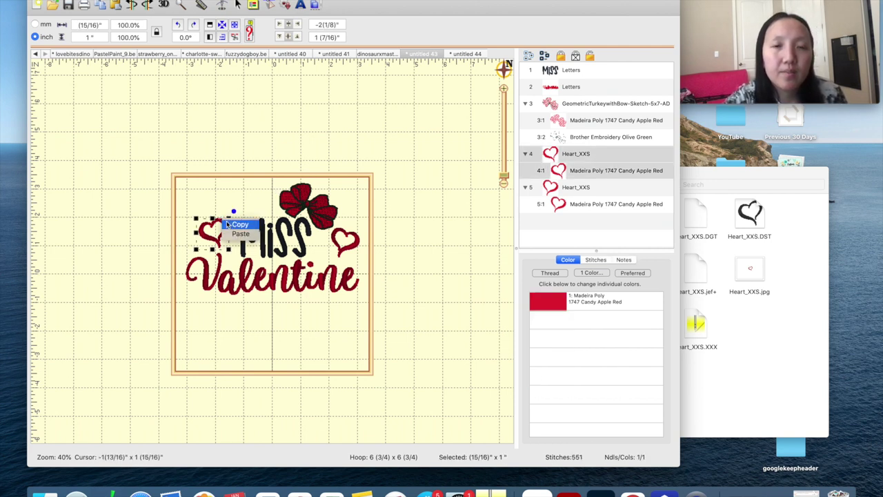
click(239, 224)
right_click(250, 203)
click(262, 216)
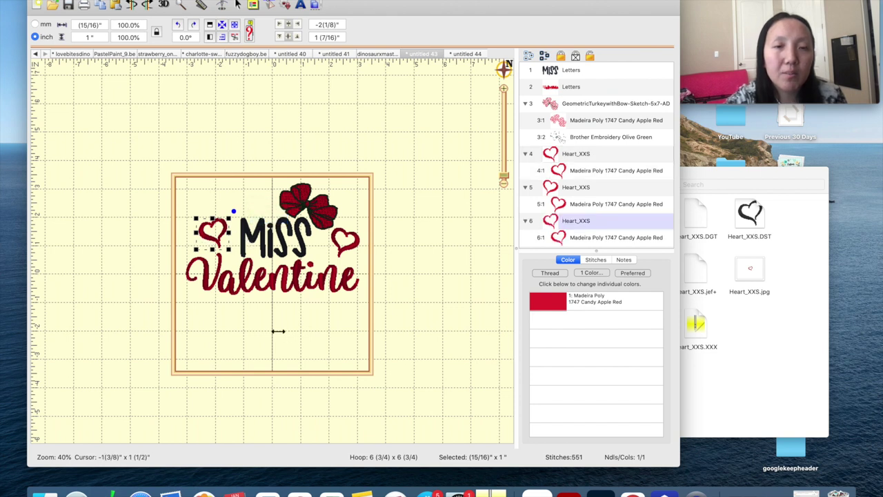
click(208, 237)
drag(206, 237, 235, 200)
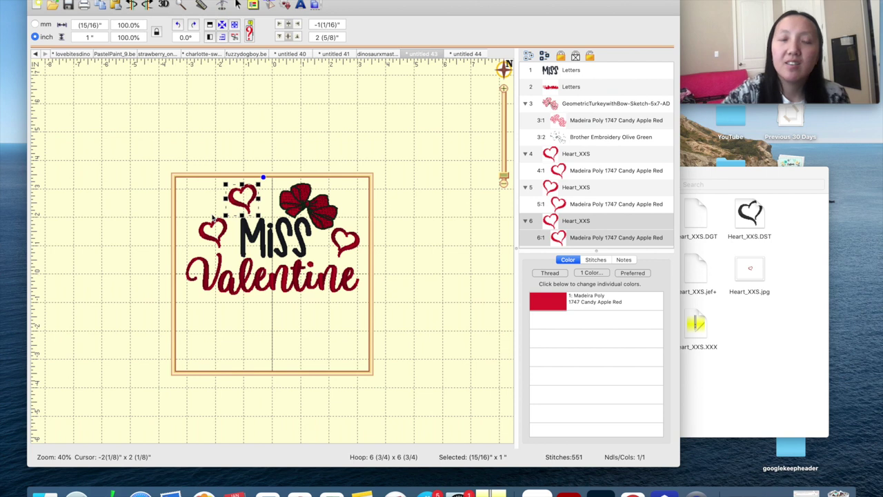
key(Delete)
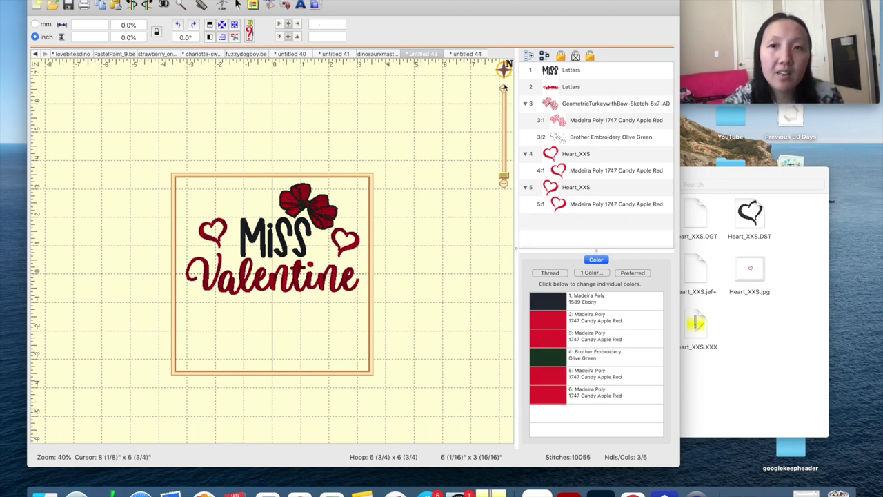
Select the whole design and center it in the hoop
drag(161, 157, 400, 382)
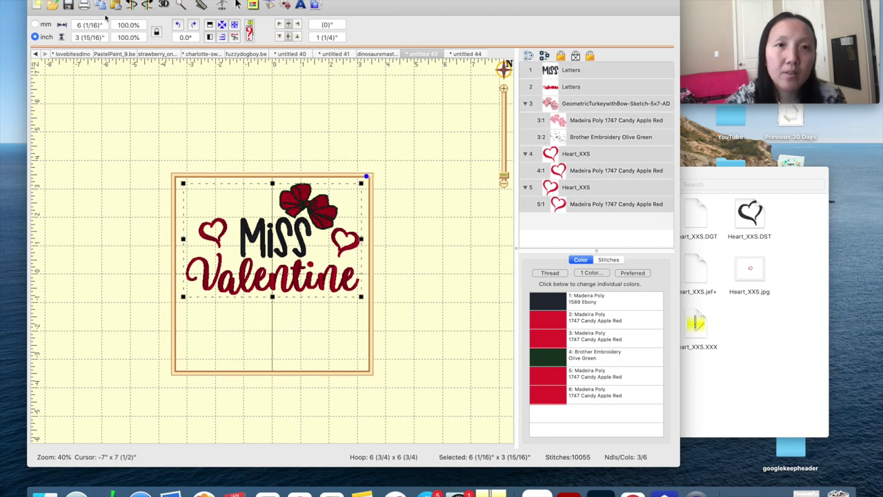
click(222, 24)
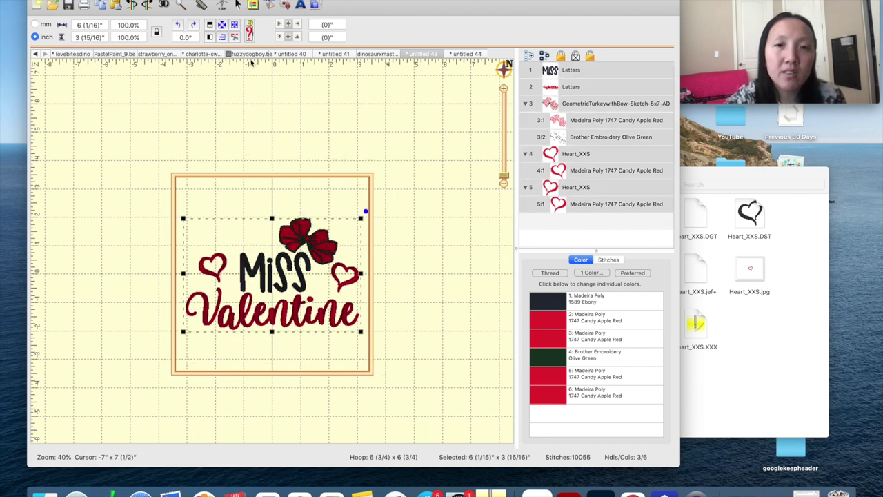
click(425, 258)
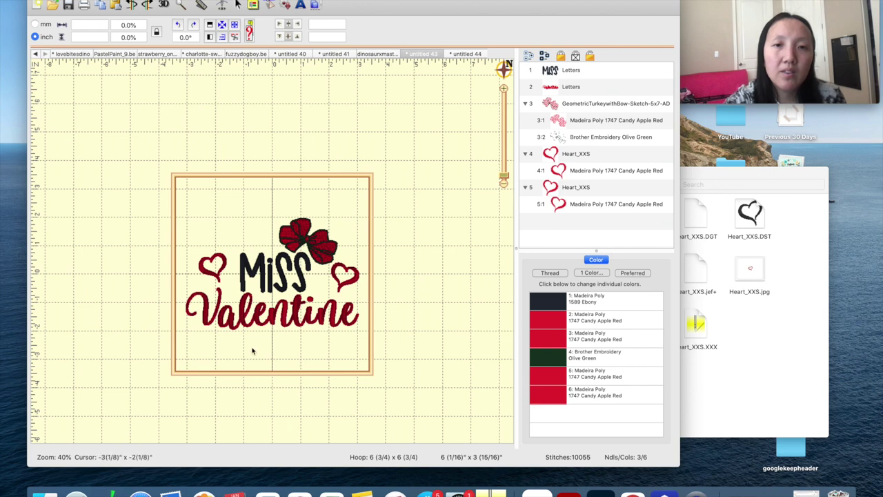
Move the whole design straight up until its center sits about 15/16 inch above the hoop's center
click(504, 89)
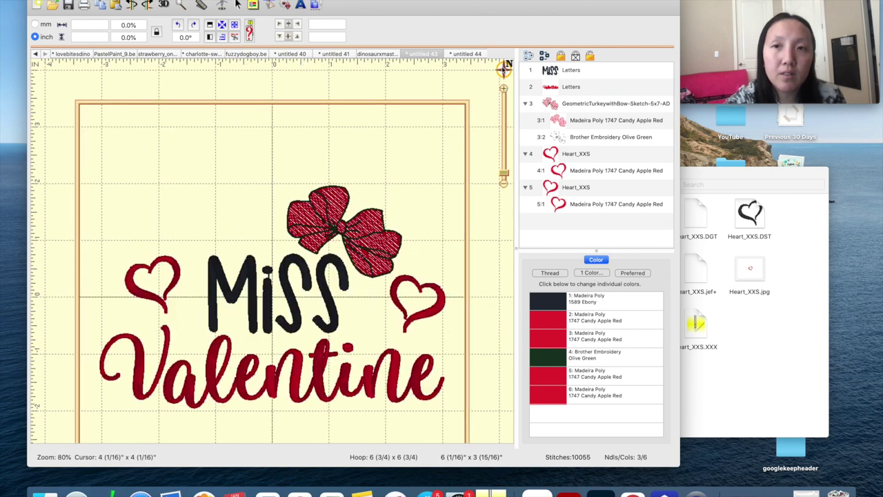
click(504, 68)
click(444, 66)
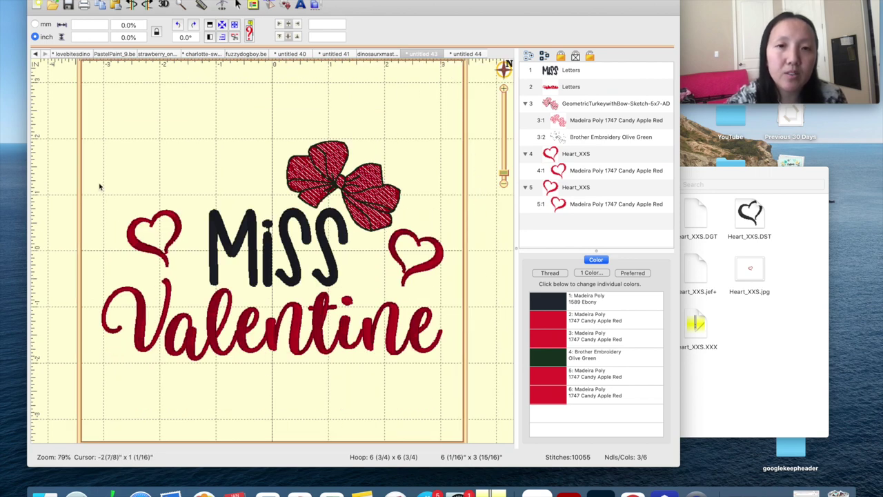
drag(77, 135, 454, 422)
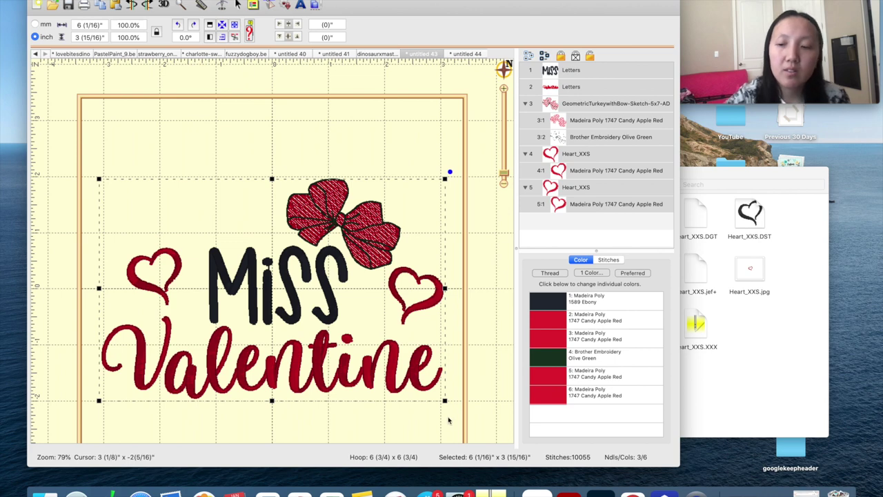
key(Up)
key(Up)
key(Up)
key(Up)
key(Up)
key(Up)
key(Up)
key(Up)
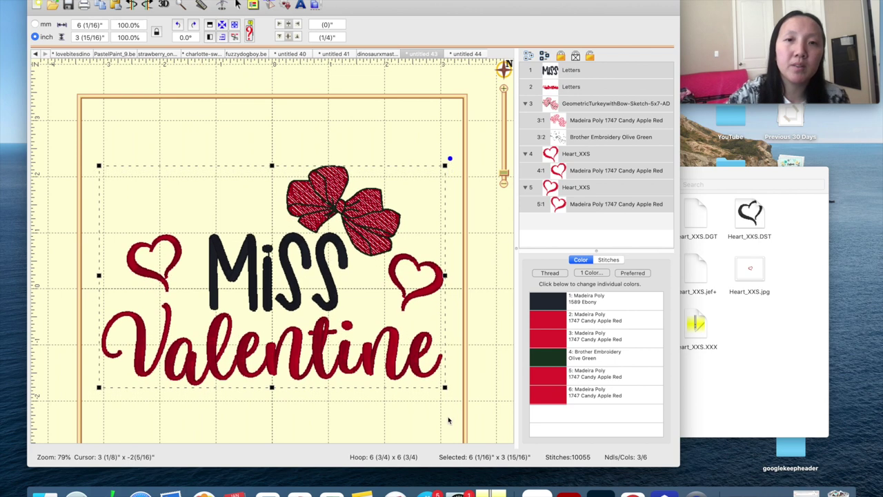
key(Up)
key(Up)
key(Up)
key(Up)
key(Up)
key(Up)
key(Up)
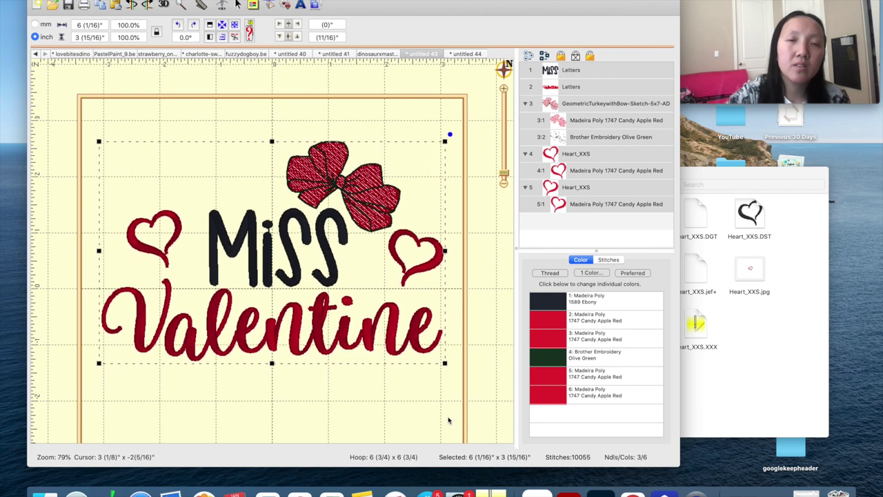
key(Up)
key(Up)
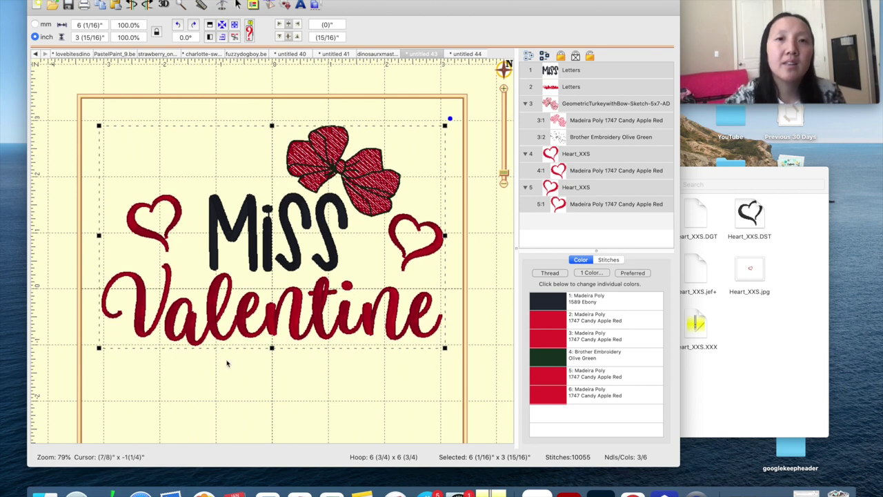
key(Escape)
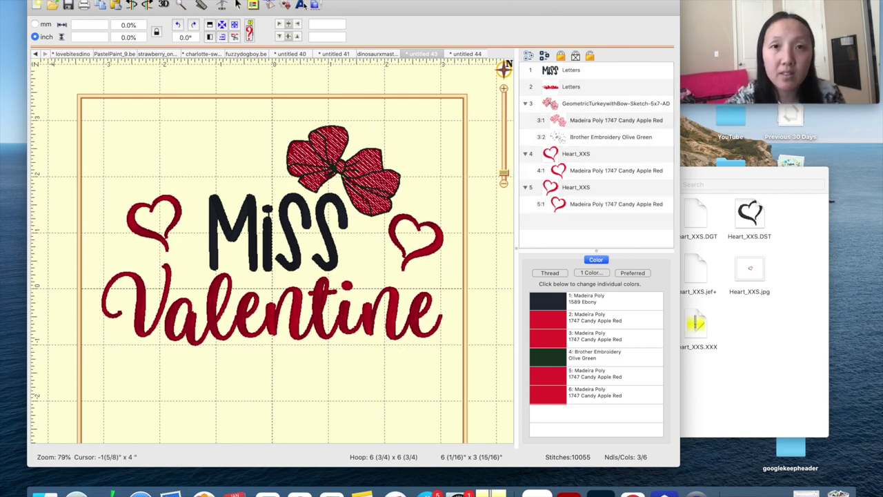
Add a new lettering object and set its font to Stitchtopia Grace 3 MS 1in
click(300, 4)
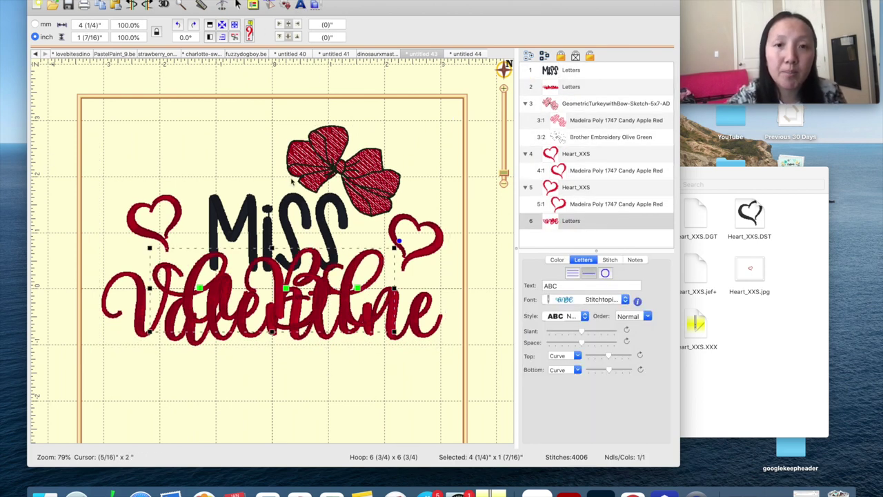
click(563, 301)
scroll(652, 411, down, 5)
scroll(651, 411, down, 15)
scroll(620, 276, up, 3)
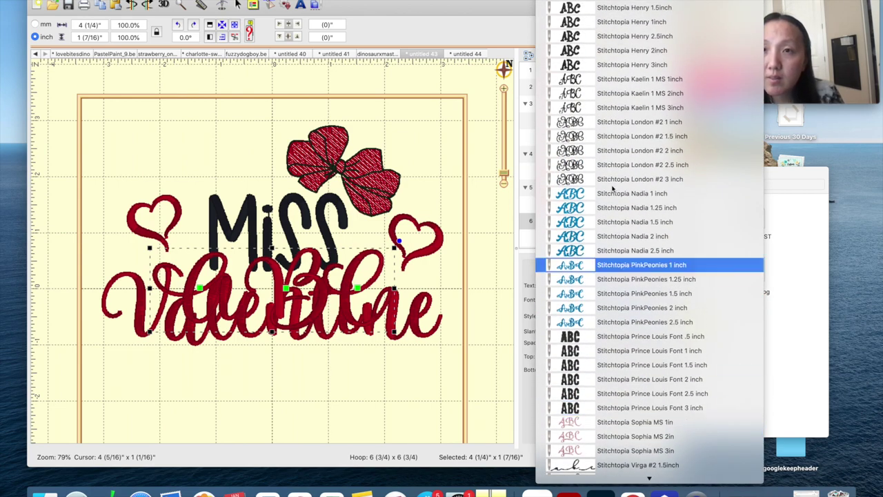
scroll(612, 136, up, 2)
scroll(612, 136, up, 2)
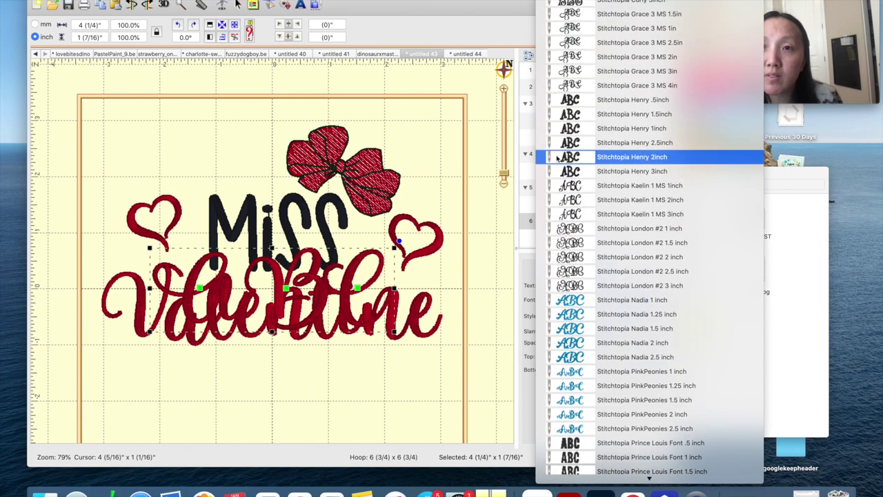
click(608, 28)
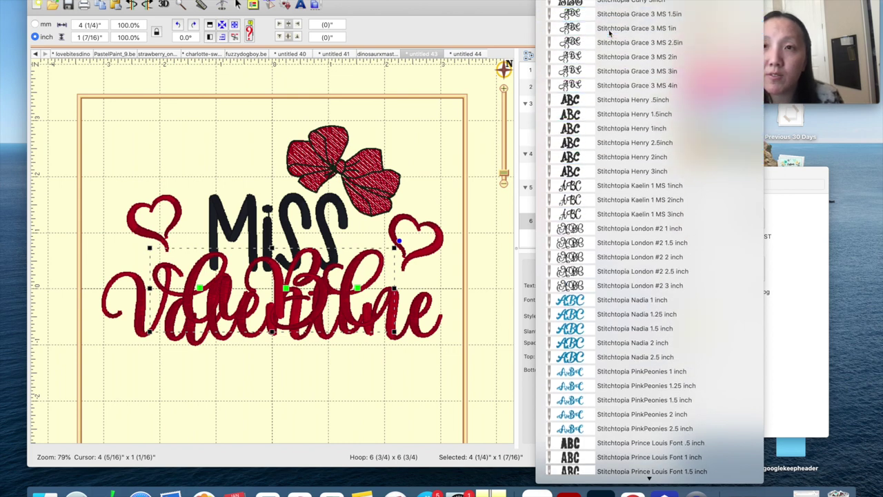
Replace the new lettering's ABC placeholder with the recipient's first name
double_click(559, 284)
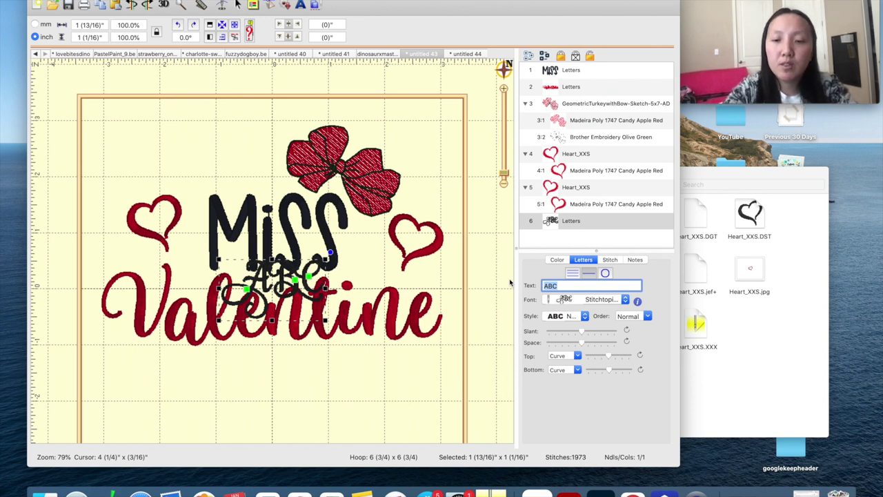
text(Maryanne)
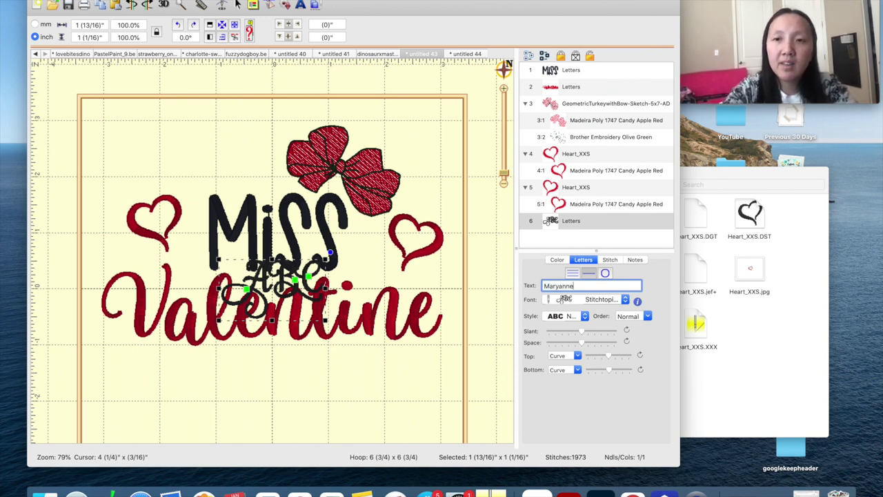
key(Return)
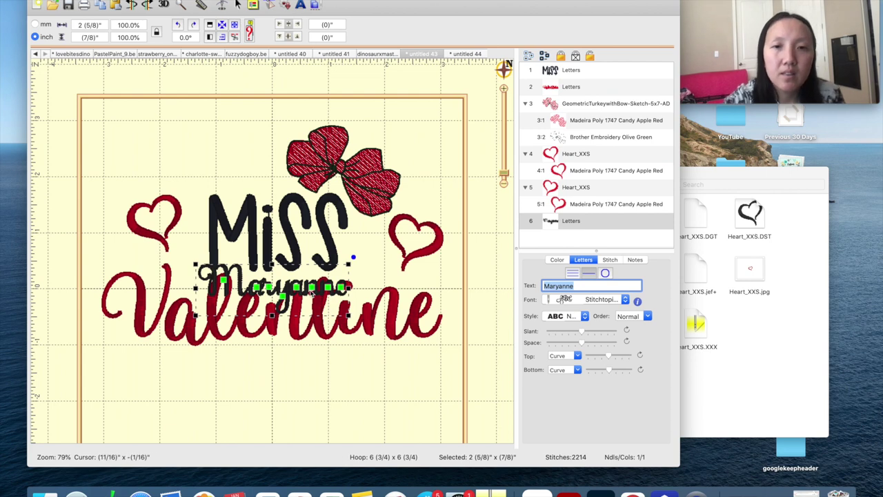
Move the name lettering below "Valentine" and enlarge it by setting its font to Stitchtopia Grace 3 MS 2in
drag(312, 293, 317, 385)
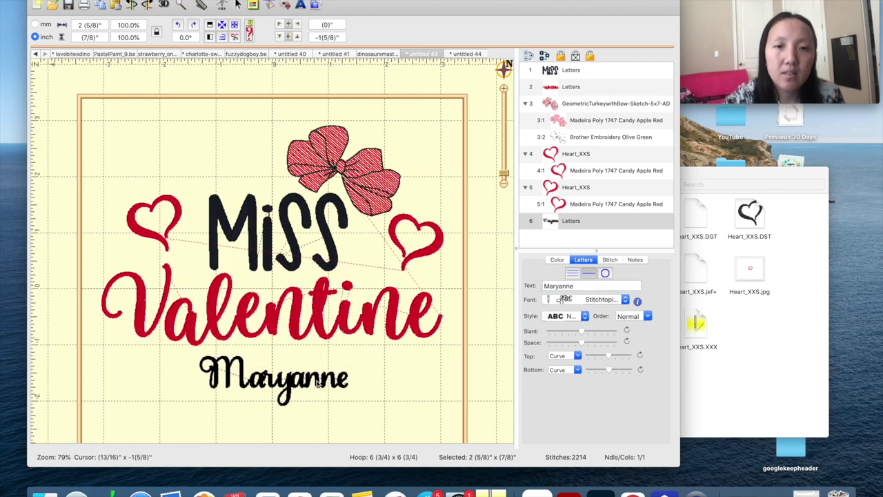
click(561, 300)
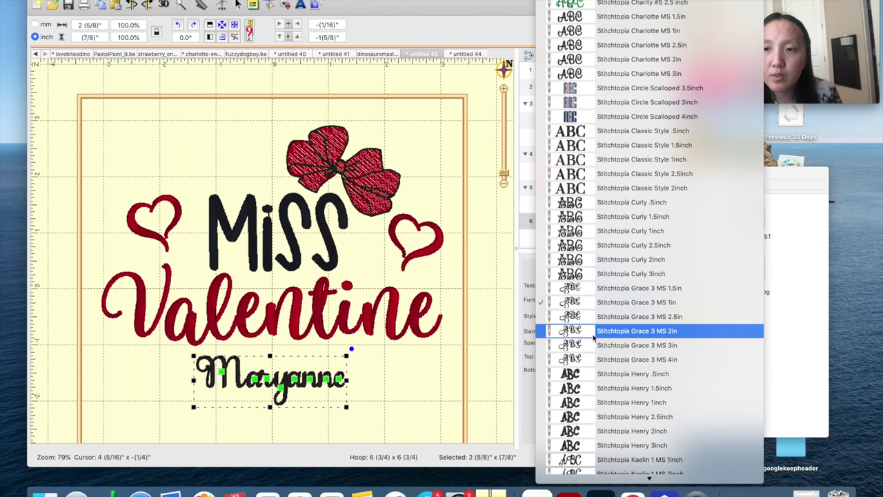
click(604, 286)
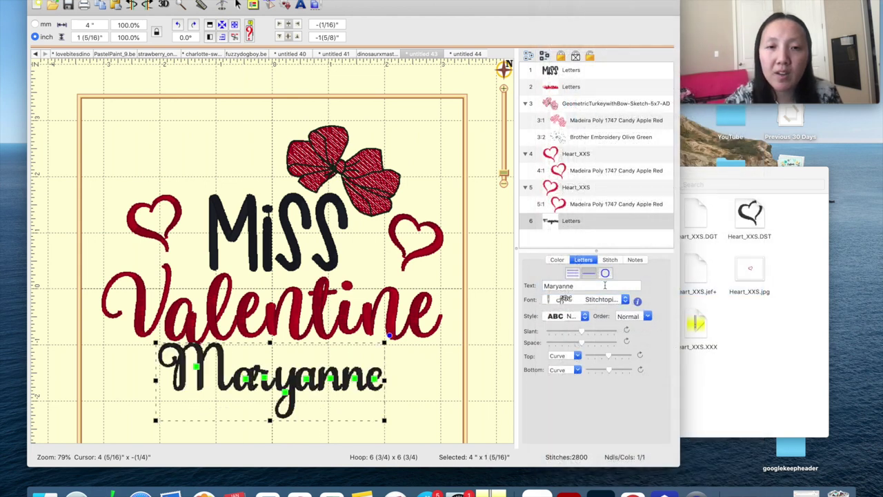
click(614, 301)
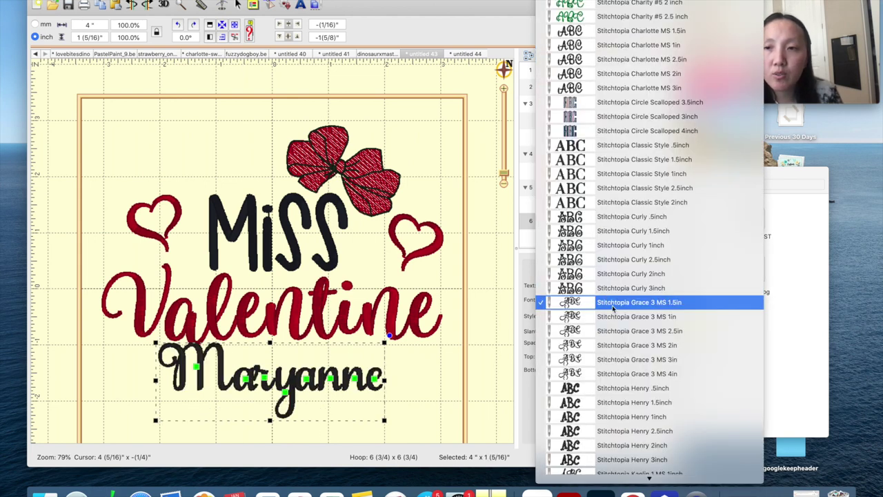
click(621, 345)
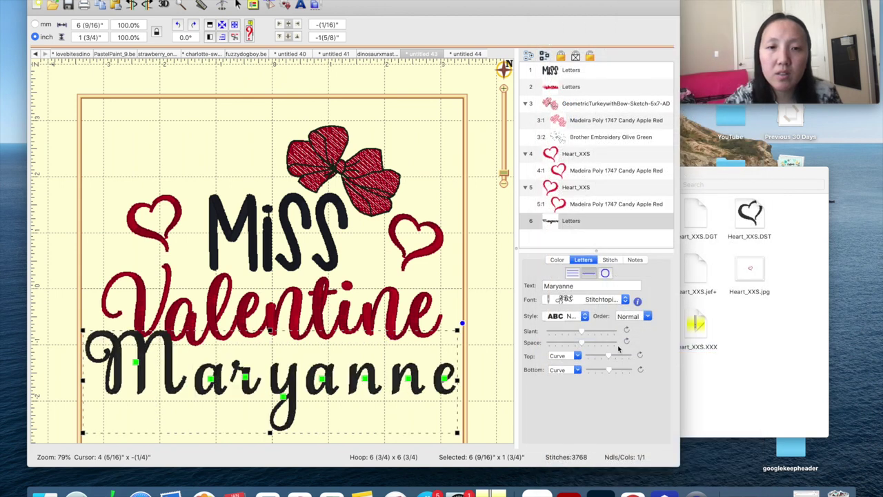
Tighten the name's letter spacing to a width of about 5 1/2 inches and place it just under "Valentine", roughly centered
click(503, 191)
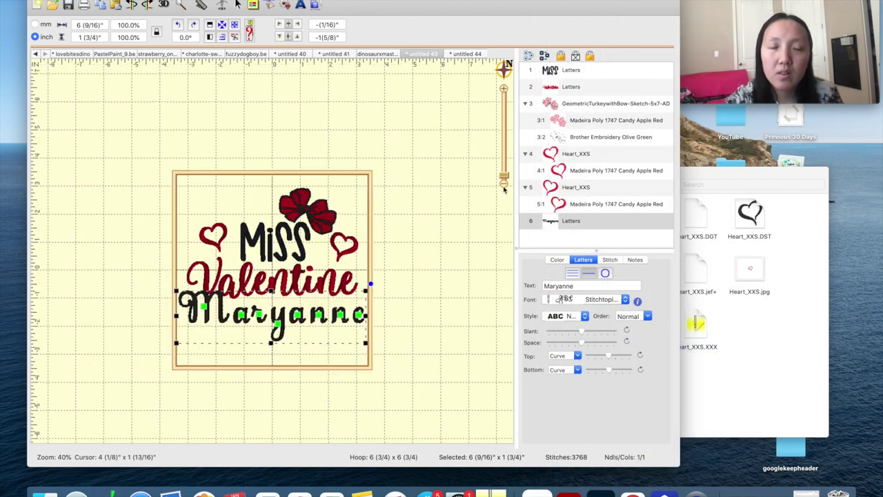
click(321, 333)
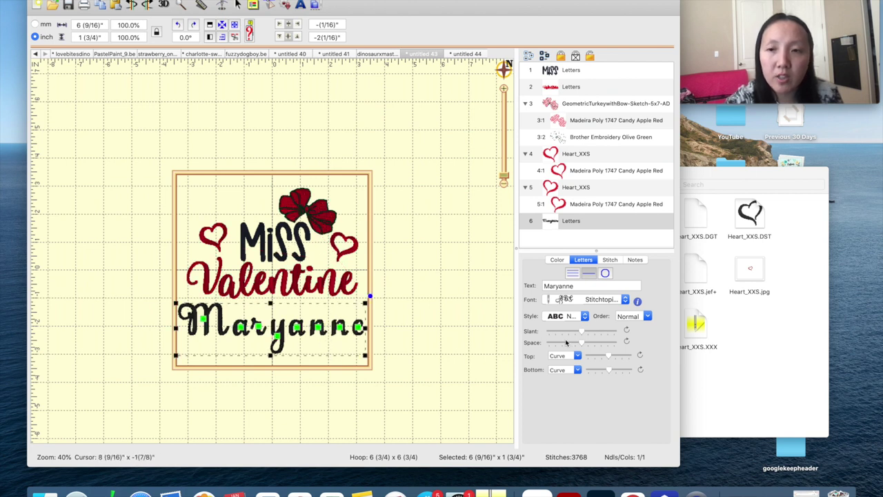
drag(581, 345, 569, 345)
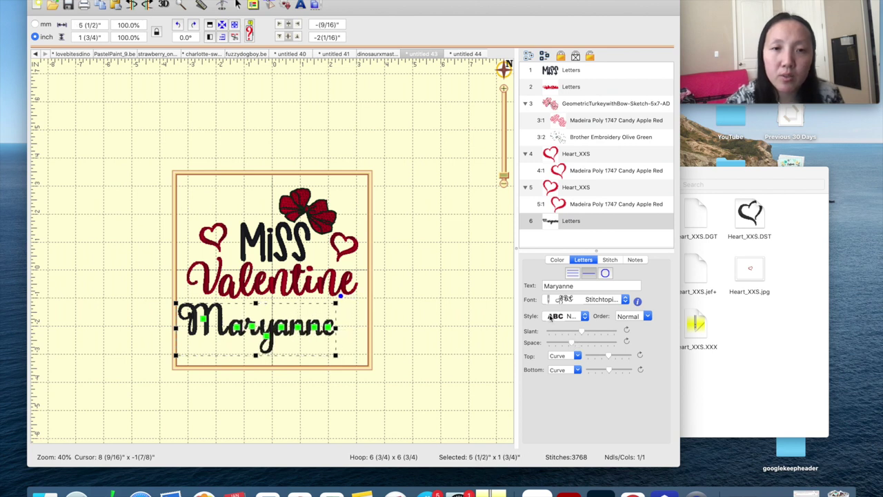
drag(310, 336, 324, 327)
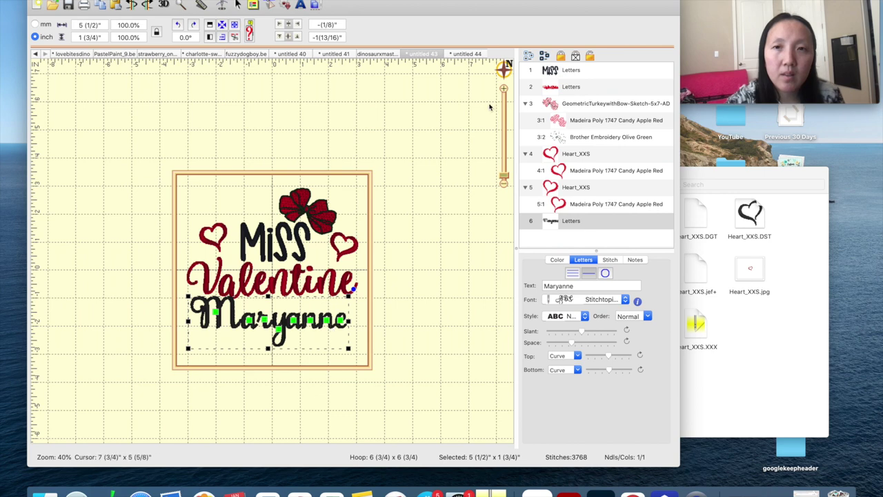
Shift the first, second and fourth letters of the name individually so they join neatly with their neighbours
click(504, 69)
click(445, 66)
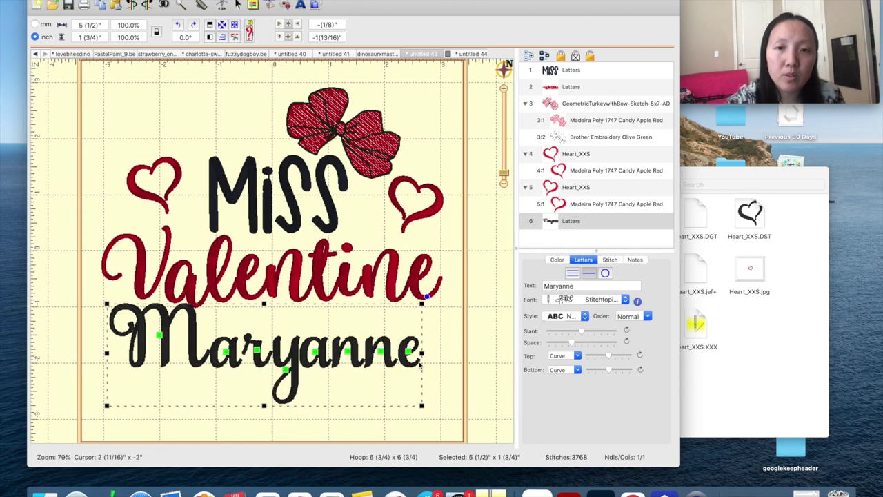
click(227, 355)
drag(230, 354, 229, 351)
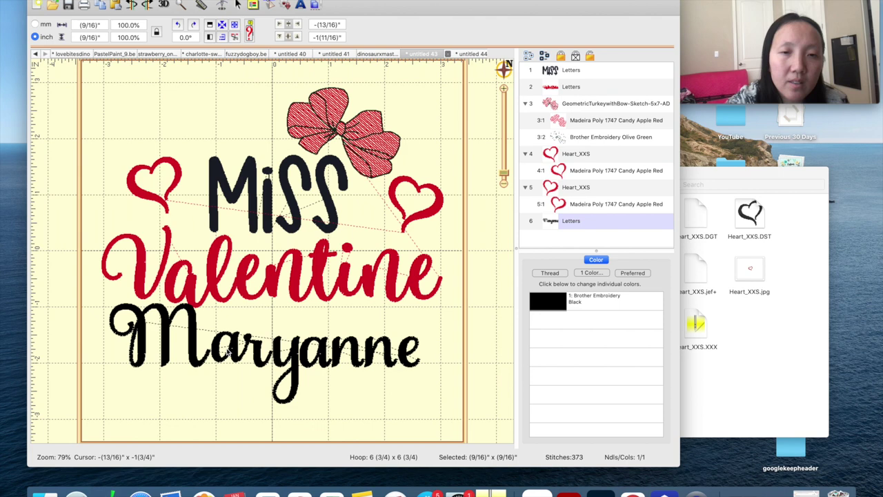
click(229, 349)
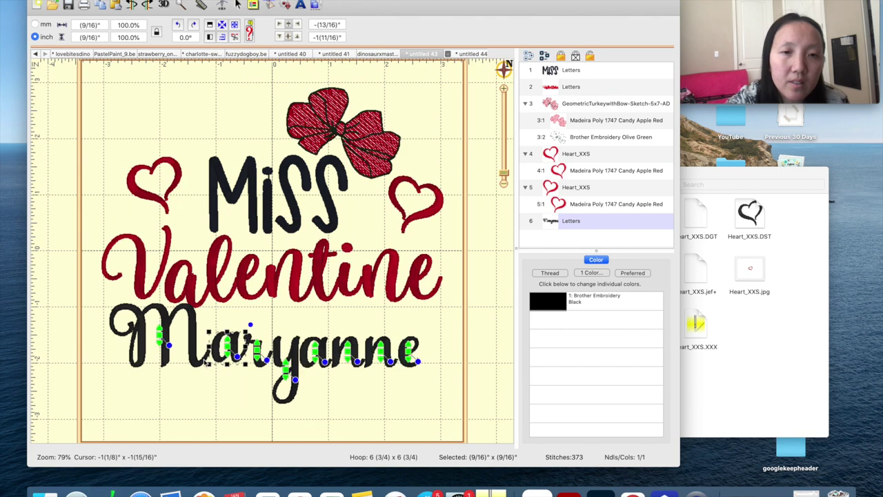
click(164, 338)
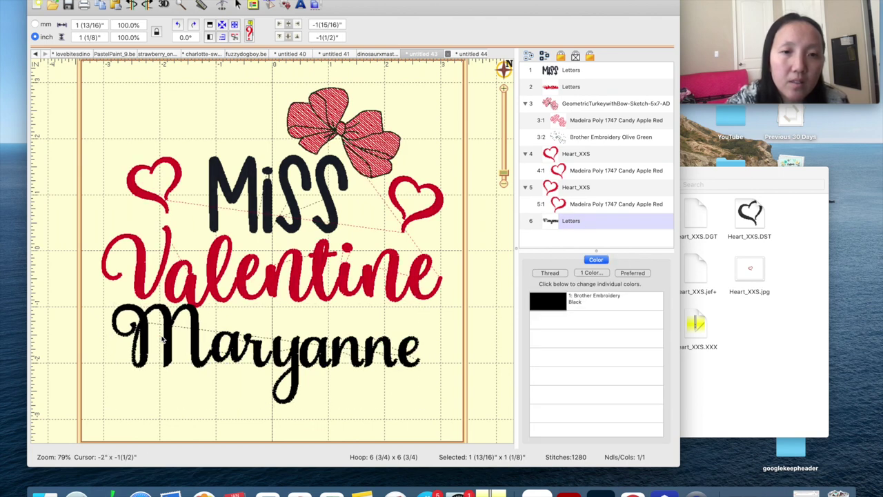
click(276, 366)
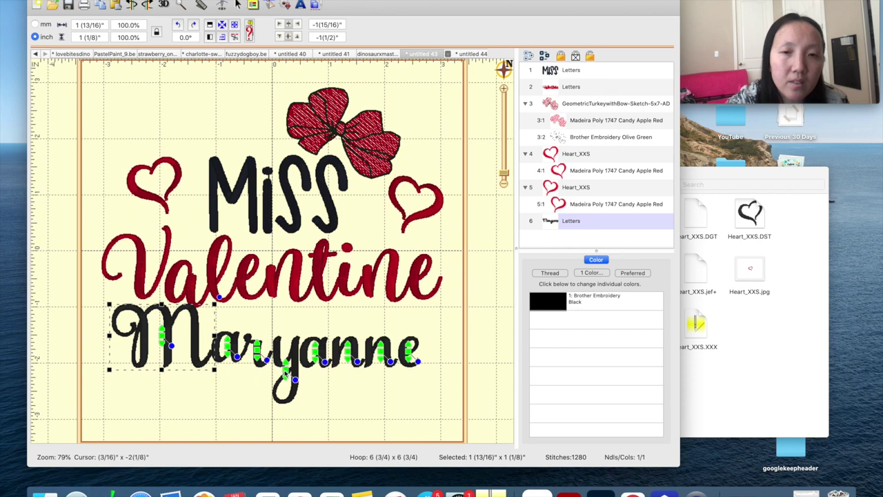
drag(295, 376, 292, 377)
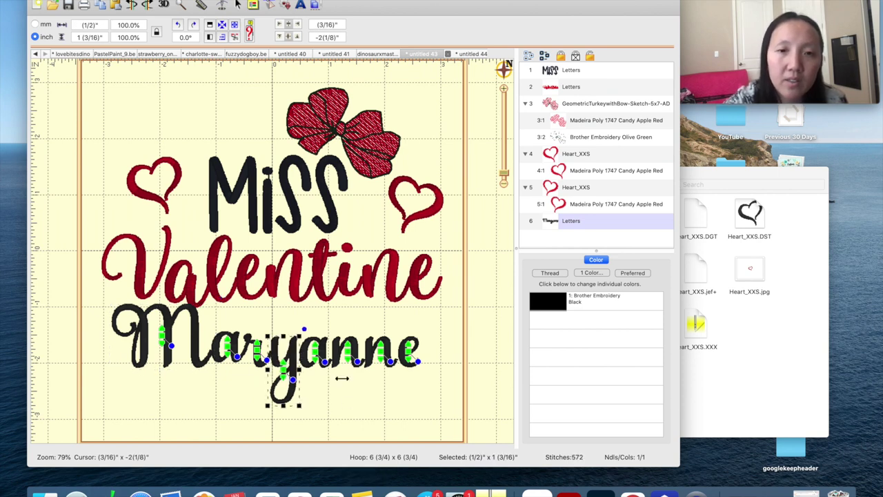
Shift the sixth and seventh letters of the name slightly left to close the gaps between them
click(353, 359)
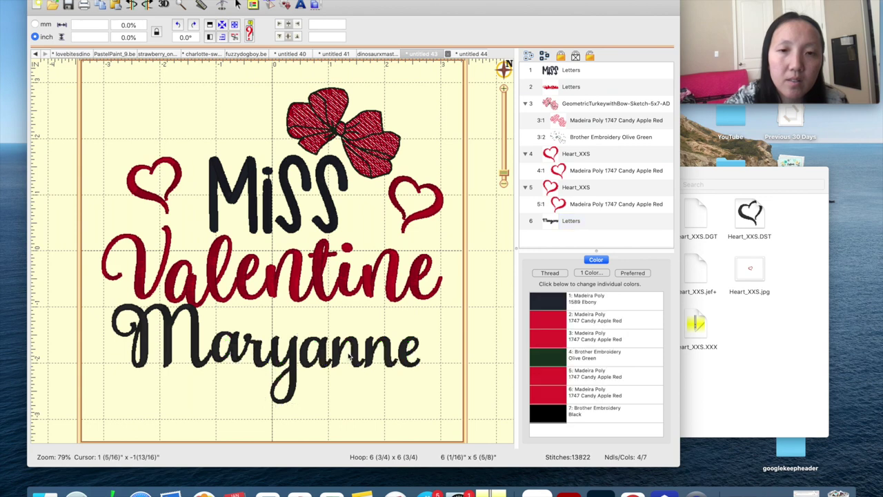
click(353, 353)
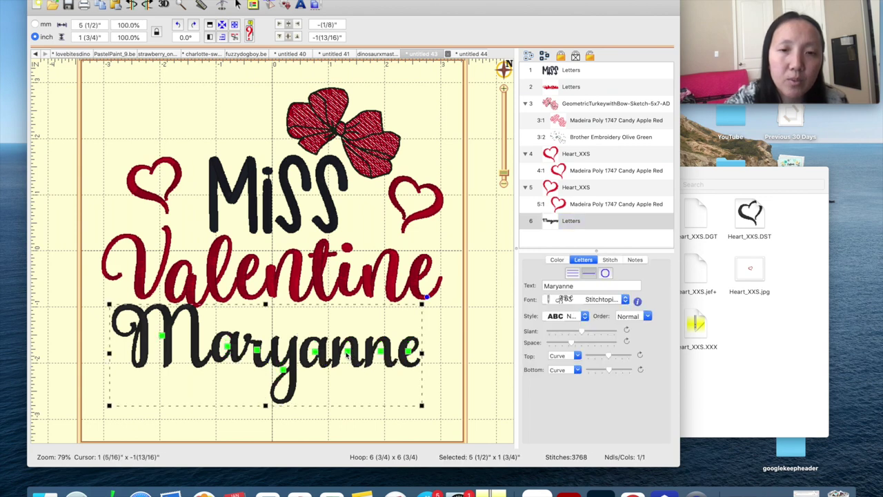
click(348, 356)
drag(348, 356, 345, 357)
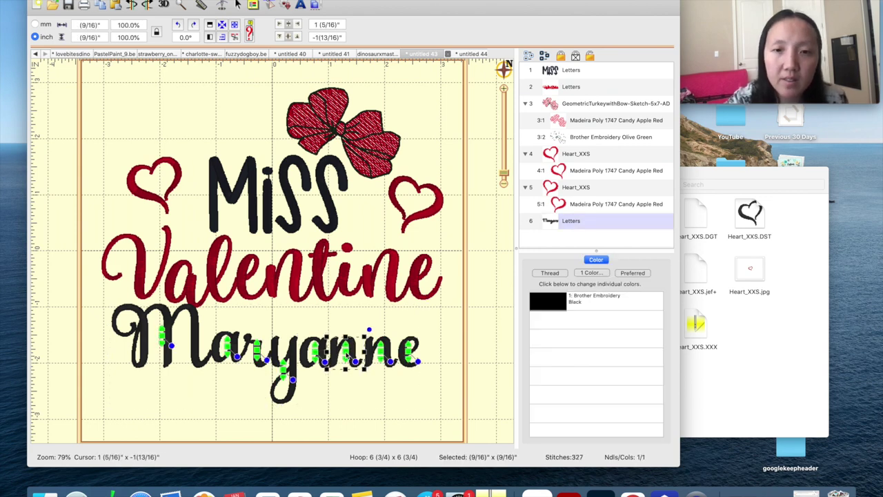
click(379, 354)
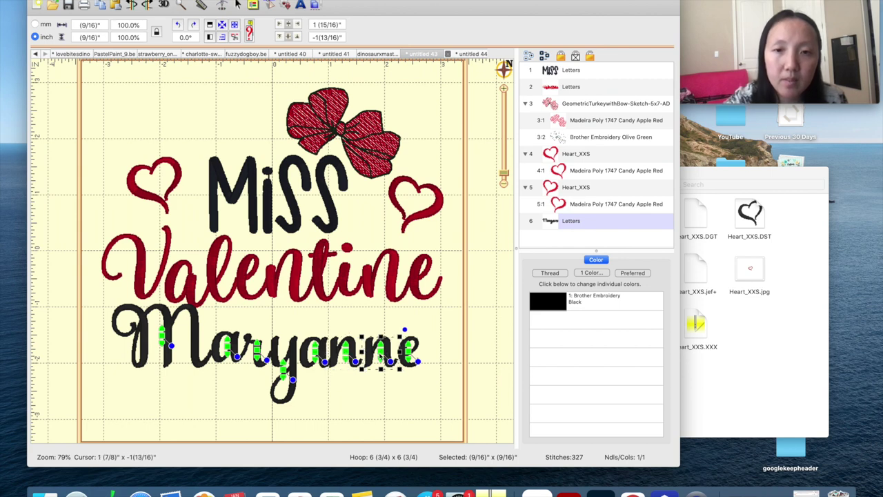
drag(379, 353, 376, 354)
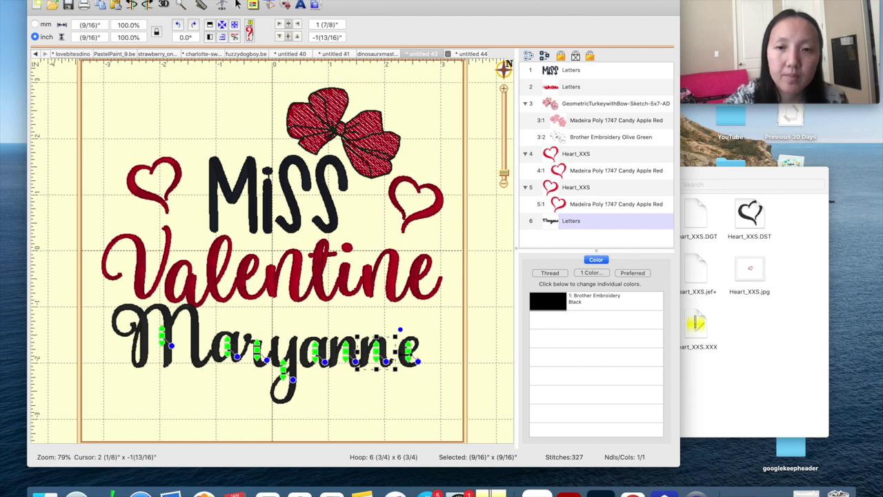
Nudge the name's last letter left until it connects with the letter before it, centered at about 2 1/4 inches horizontally
click(412, 364)
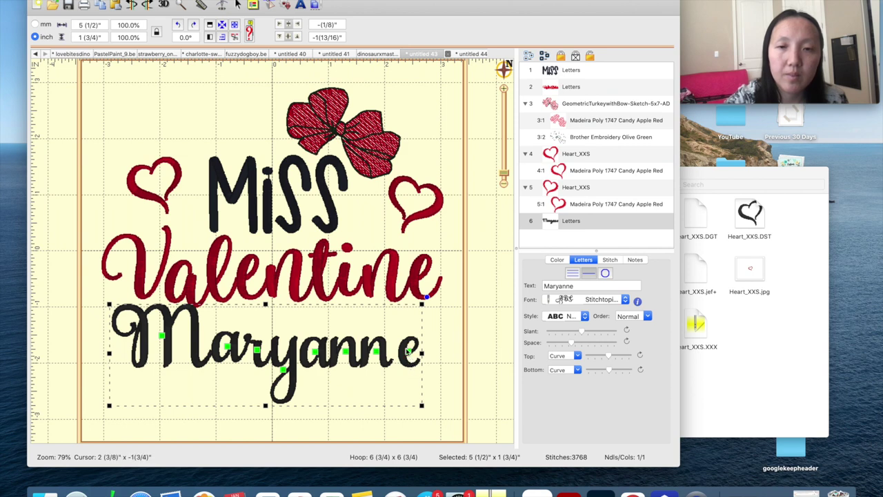
click(411, 353)
key(Left)
key(Left)
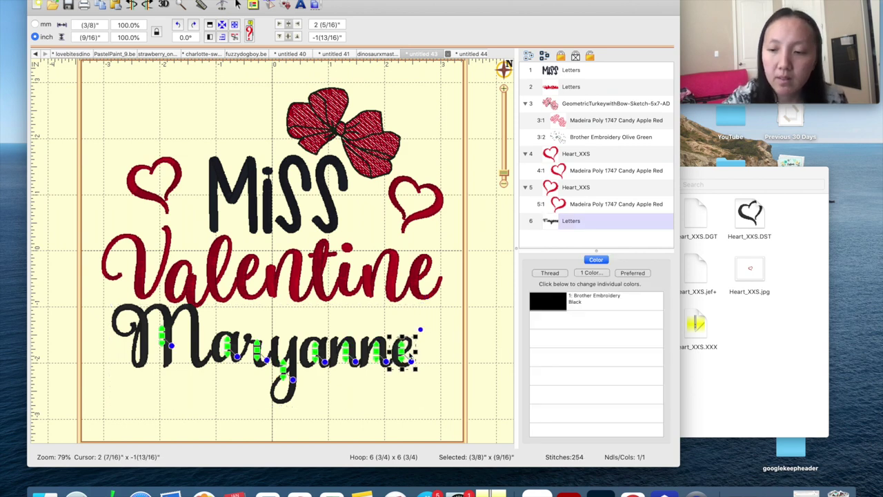
key(Left)
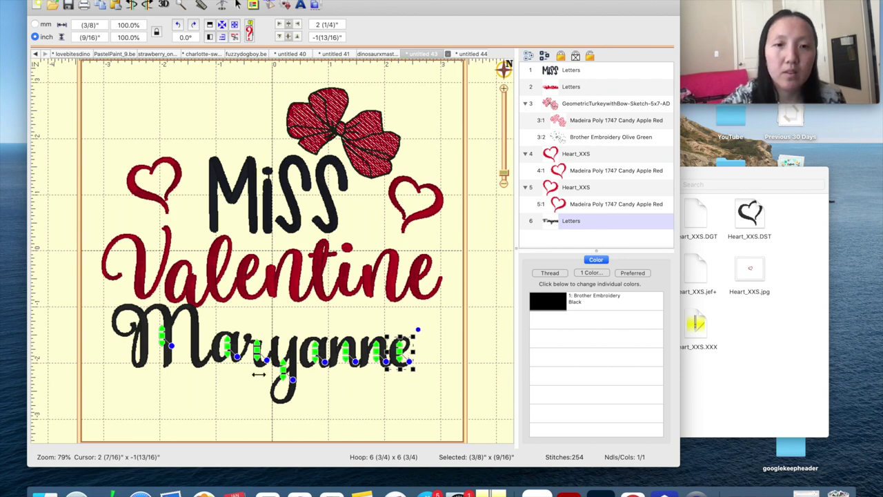
Center the whole name in the hoop and move it straight down until its center sits 2 inches below the hoop's center
click(226, 388)
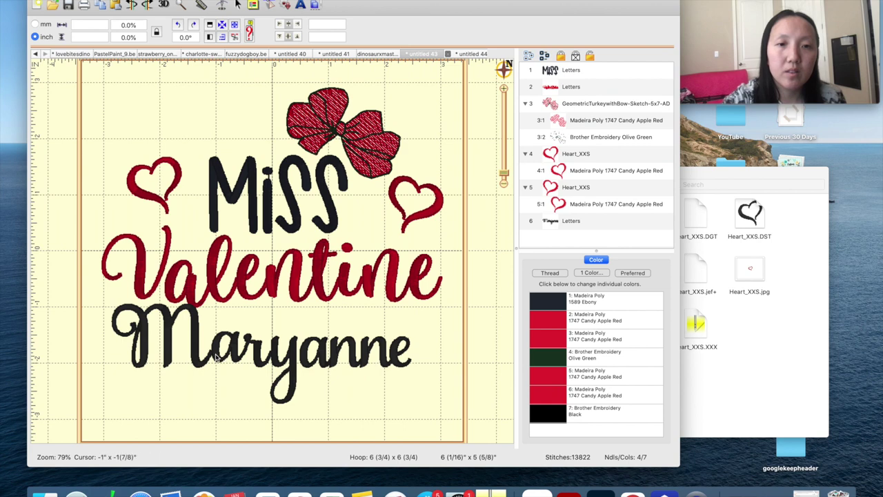
click(216, 357)
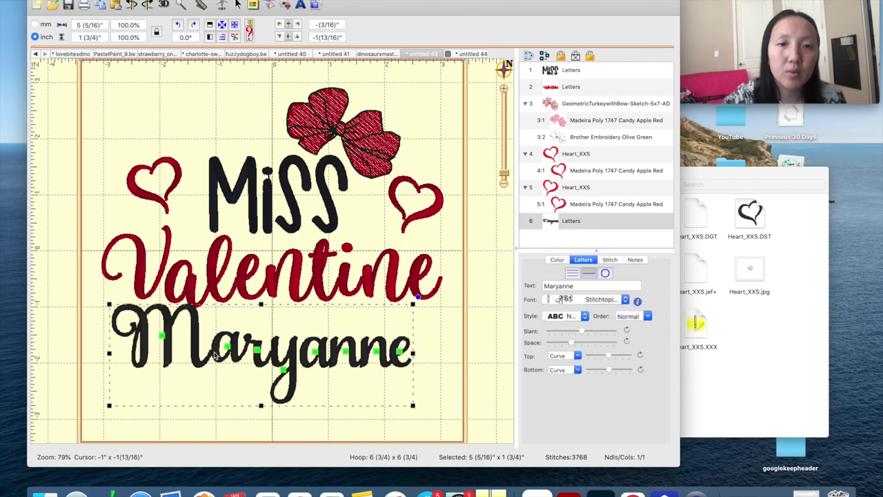
click(221, 24)
key(Down)
key(Down)
key(Down)
key(Down)
key(Down)
key(Down)
key(Down)
key(Down)
key(Down)
key(Down)
key(Down)
key(Down)
key(Down)
key(Down)
key(Down)
key(Down)
key(Down)
key(Down)
key(Down)
key(Down)
key(Down)
key(Down)
key(Down)
key(Down)
key(Down)
key(Down)
key(Down)
key(Down)
key(Down)
key(Down)
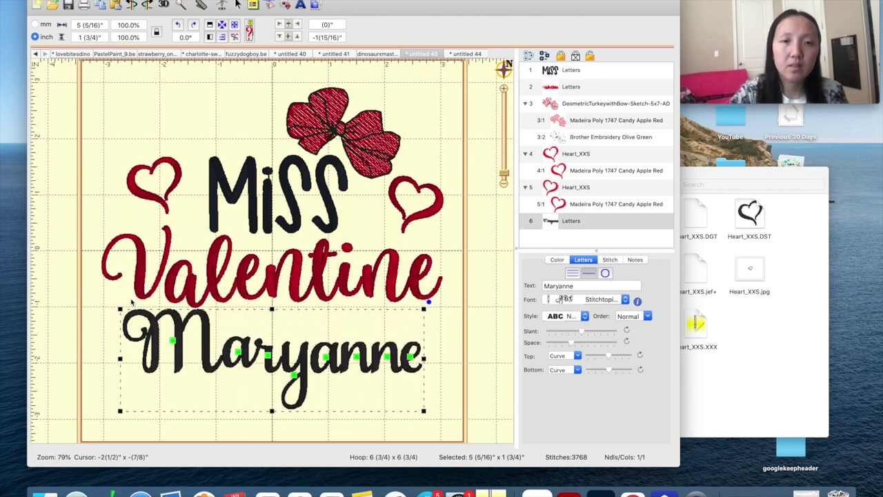
key(Down)
key(Down)
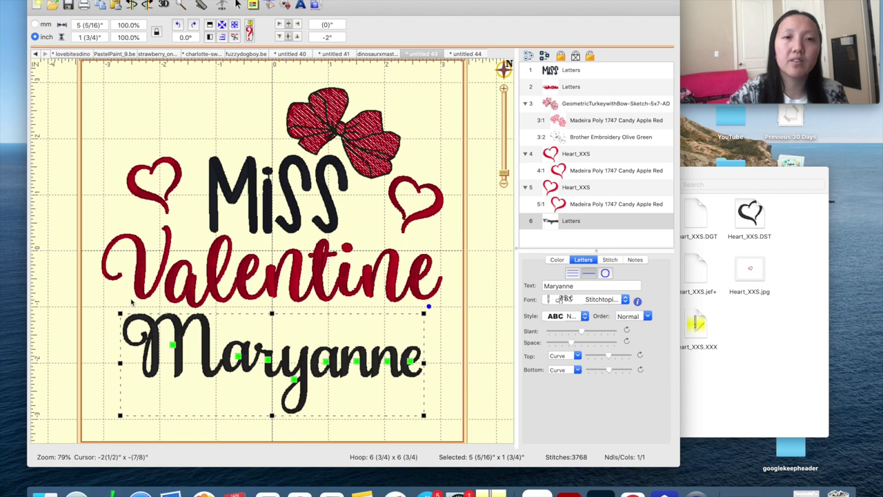
Deselect the name, review the full design in the hoop, and glance at the turkey source design
click(505, 185)
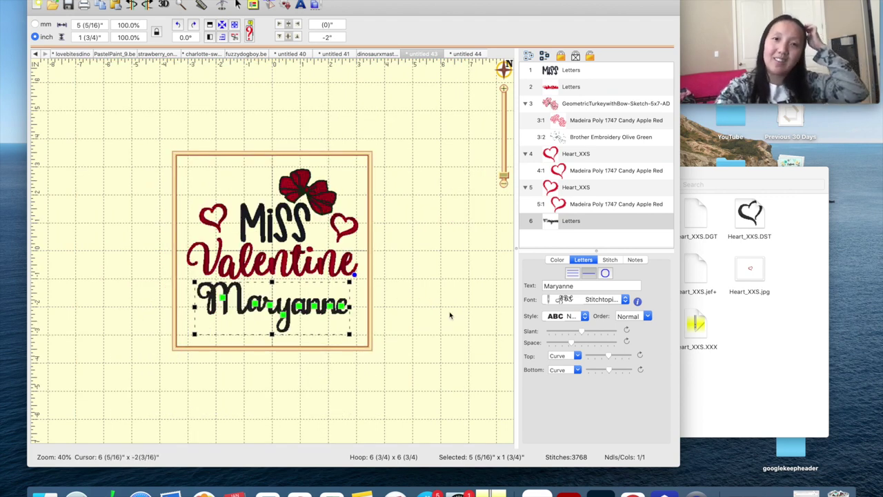
click(418, 295)
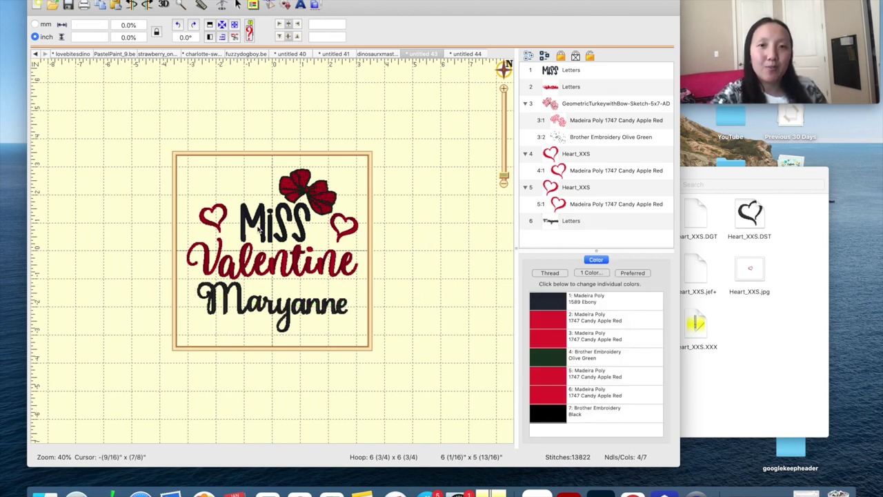
click(474, 55)
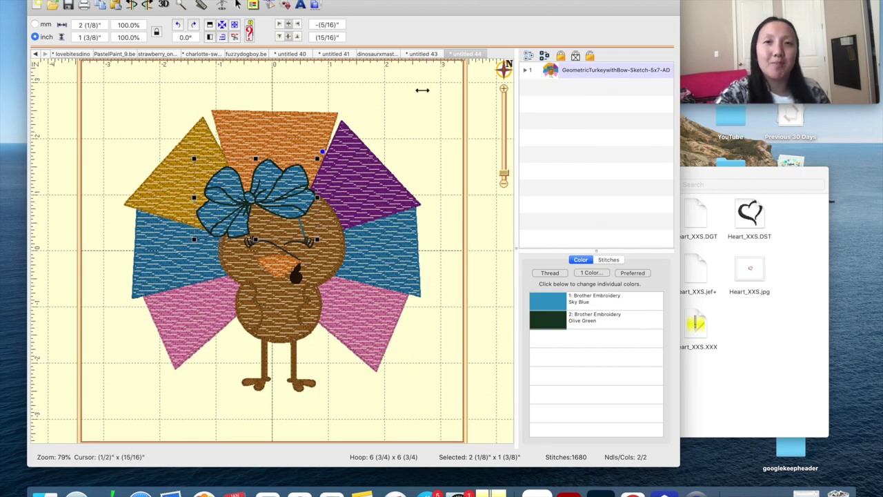
click(428, 54)
Return to the Miss Valentine design, and in Finder go up to Embroidery Design Files and open its ValentineDay folder
click(738, 294)
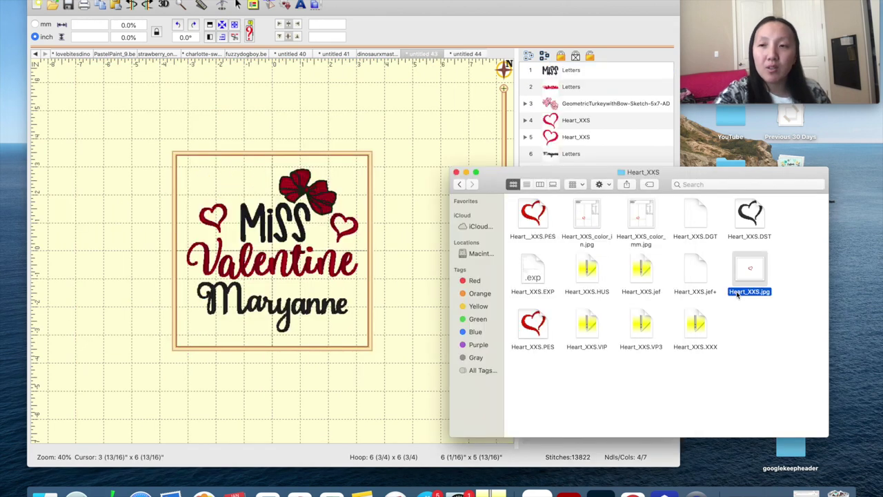
click(460, 184)
click(461, 184)
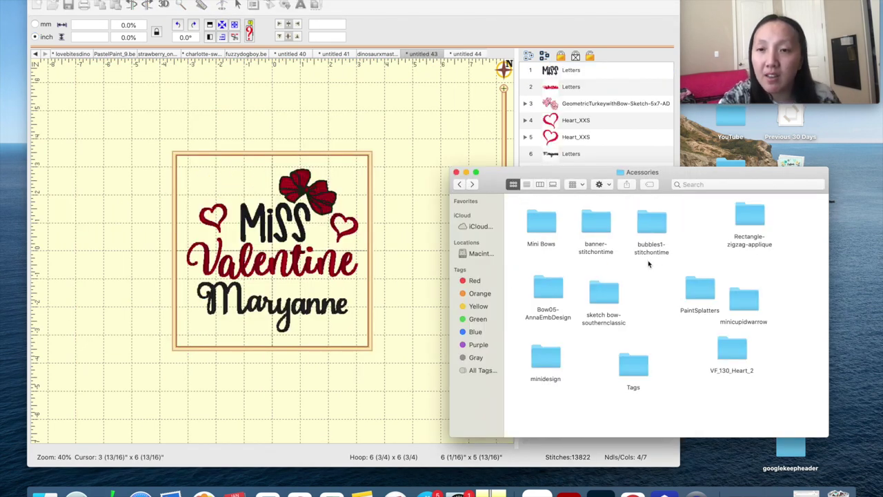
click(460, 184)
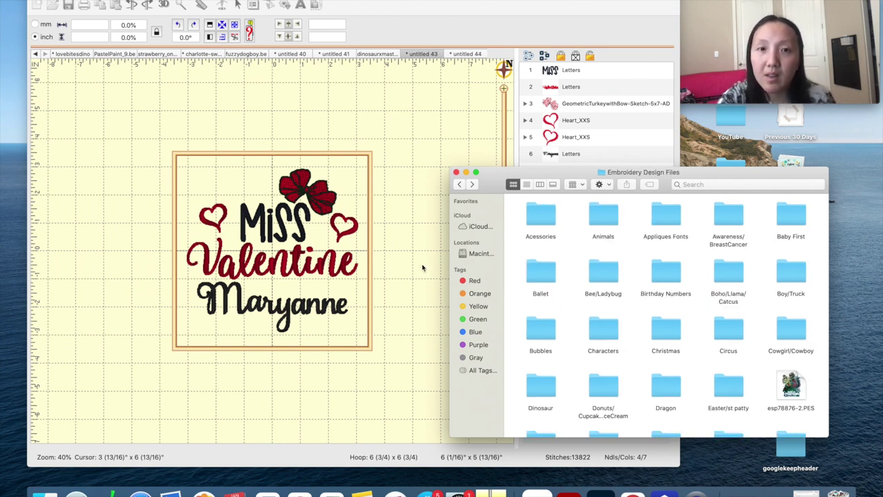
scroll(801, 375, down, 5)
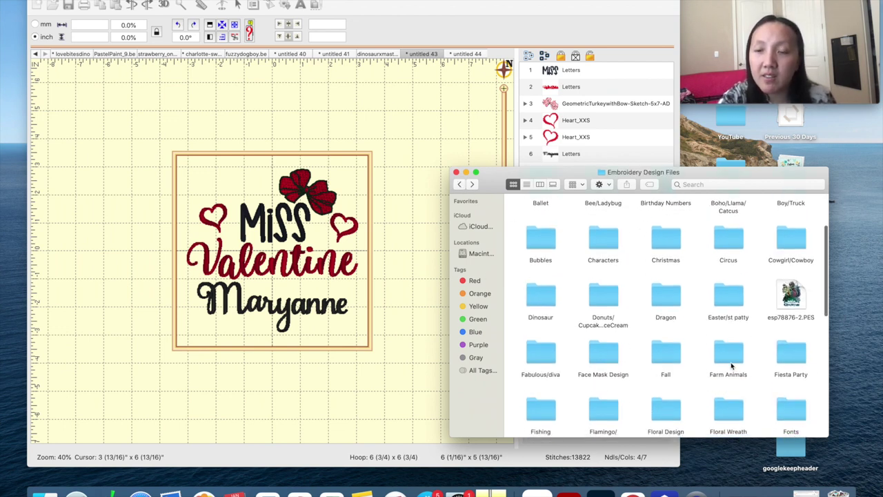
scroll(723, 371, down, 10)
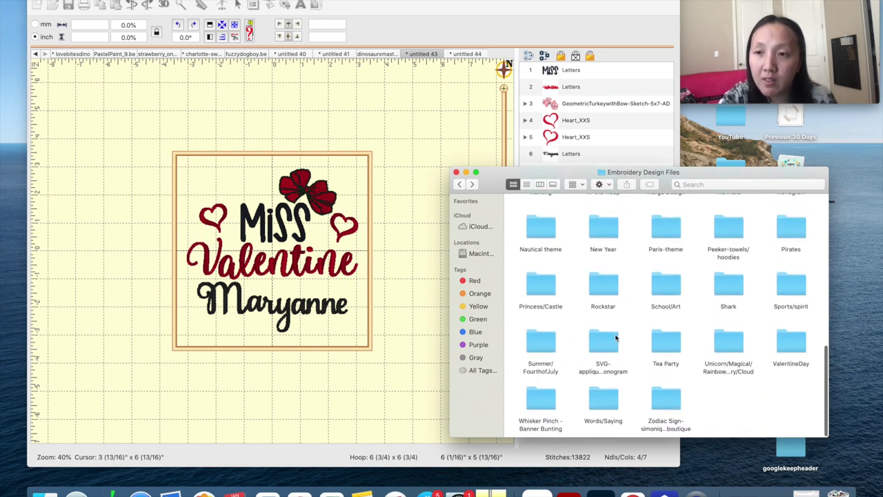
click(790, 345)
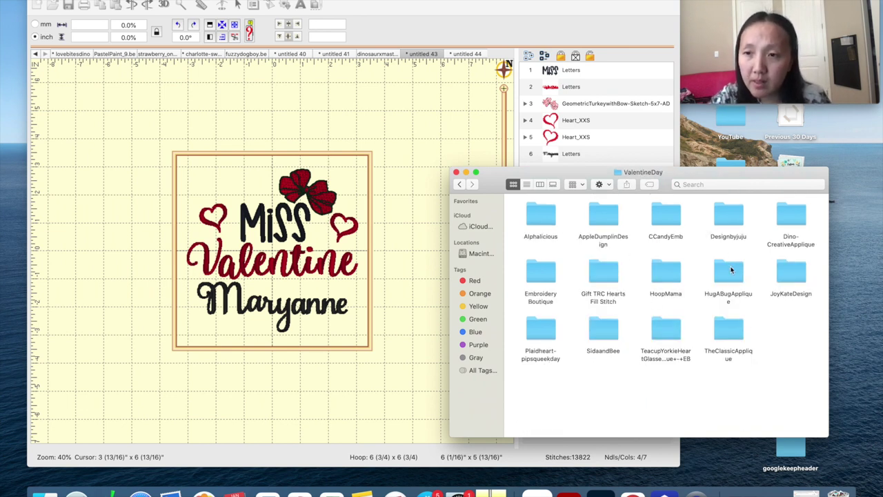
Find dogs holding hearts 6x10.pes in the Dogs holding hearts folder of TheClassicApplique and add it to the Miss Valentine design
double_click(782, 275)
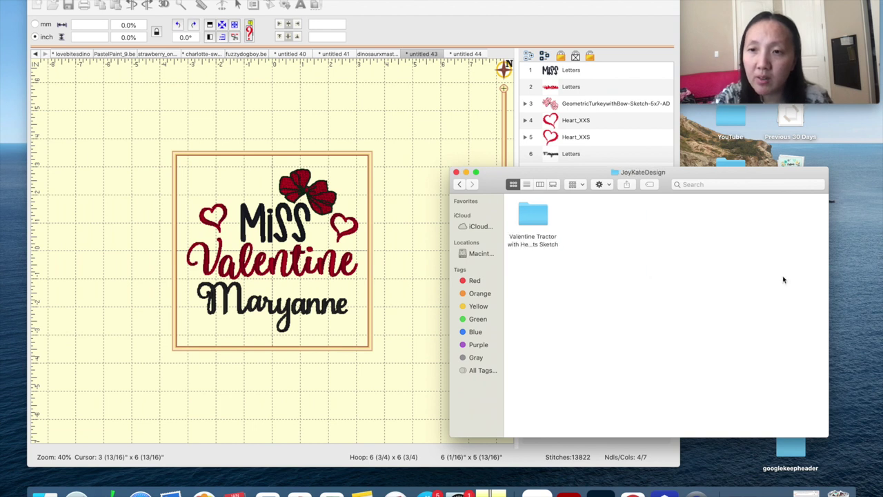
click(457, 185)
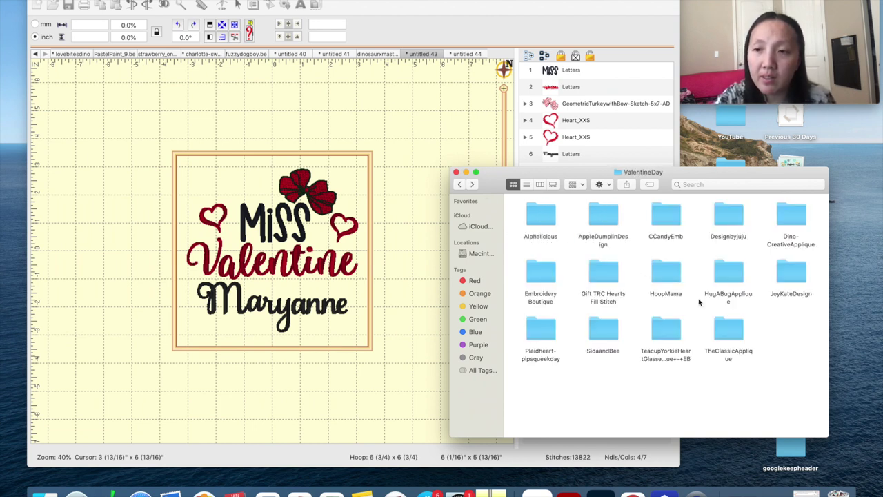
double_click(727, 327)
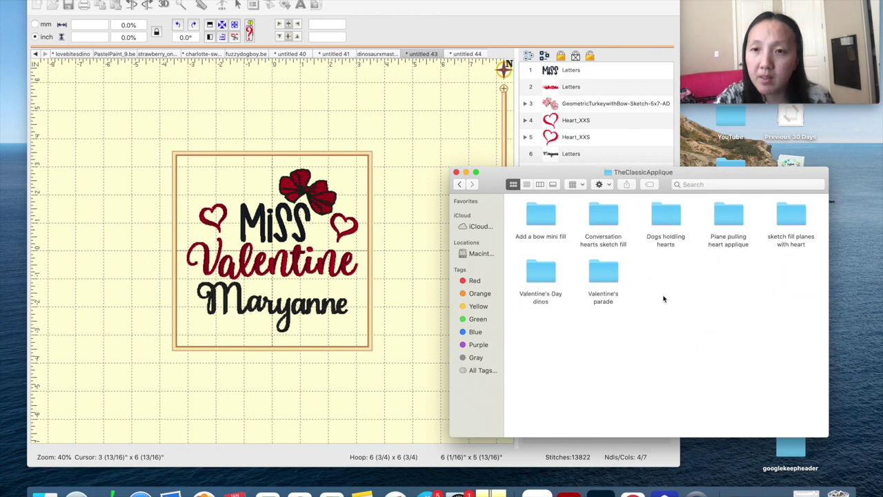
double_click(666, 217)
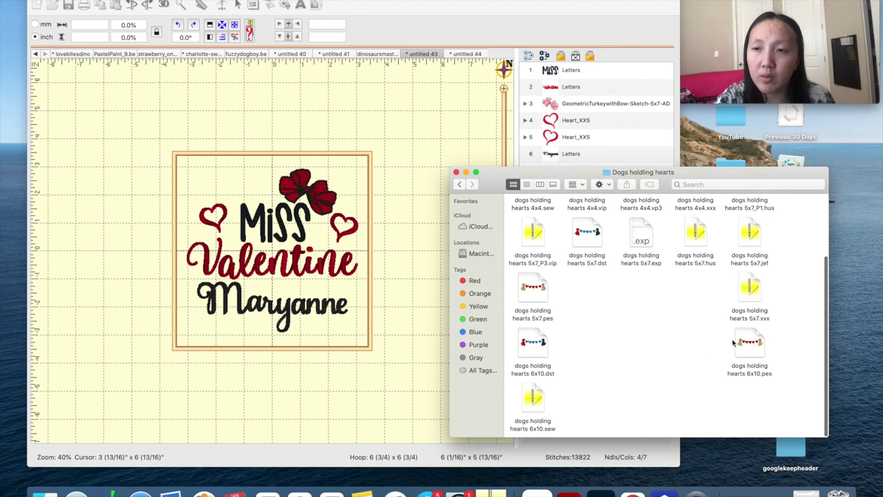
drag(745, 342, 248, 109)
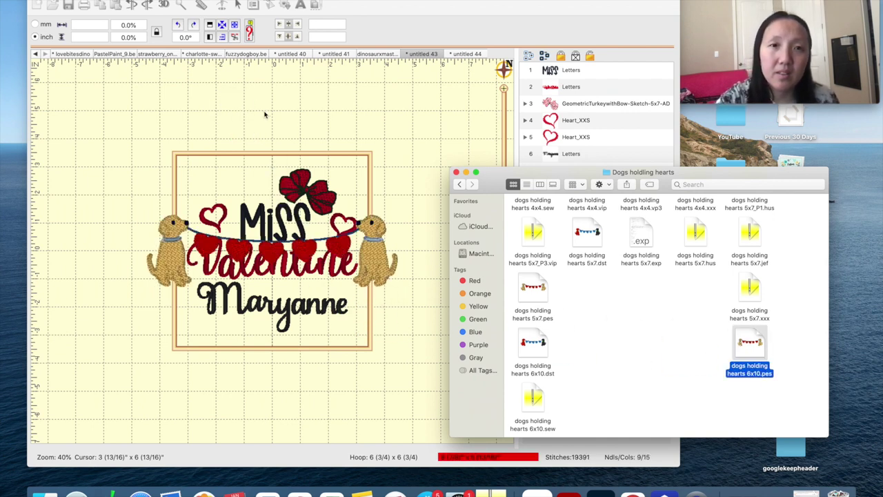
Move the dogs-and-hearts banner above the hoop, centered about 4 1/4 inches above the hoop's center
click(345, 254)
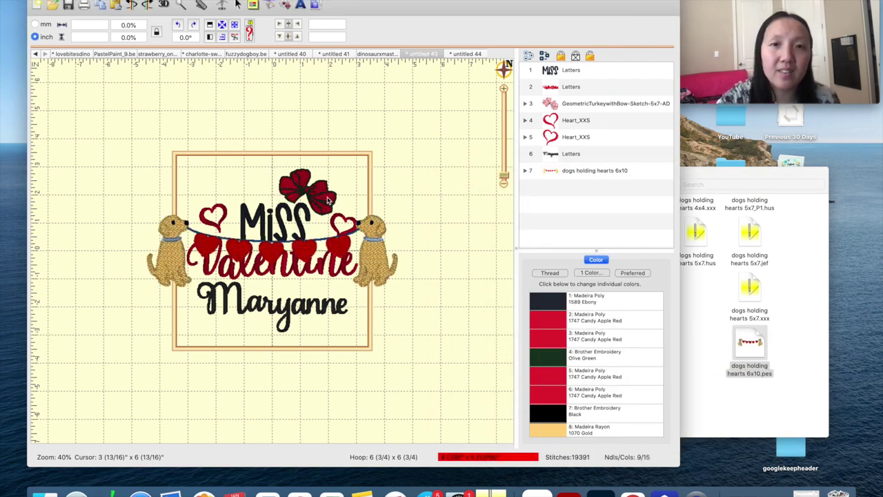
drag(340, 235, 350, 147)
drag(390, 169, 393, 154)
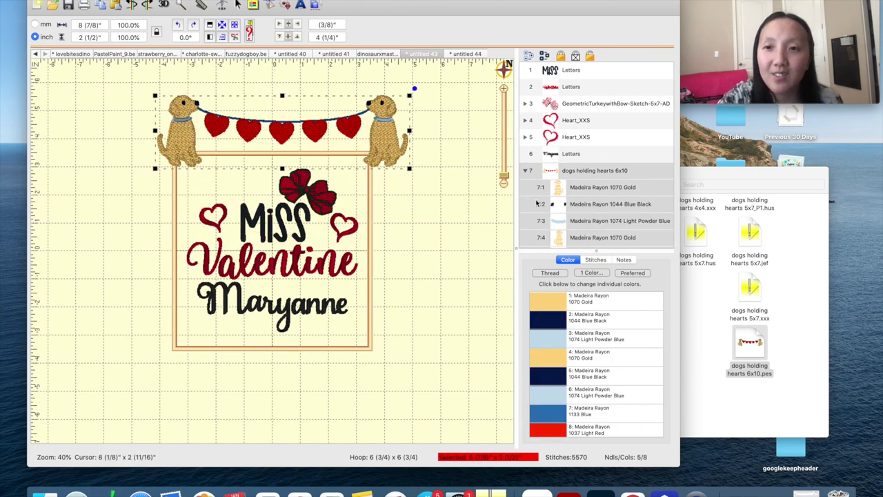
Duplicate only the banner's Light Red hearts and place the copy beside the bow, centered at about 4 1/4 by 1 5/8 inches
scroll(544, 207, down, 3)
click(580, 247)
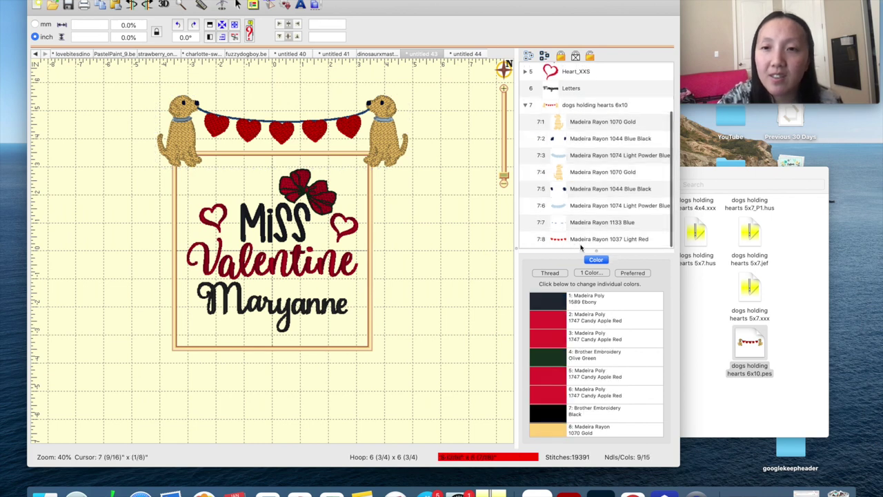
click(566, 240)
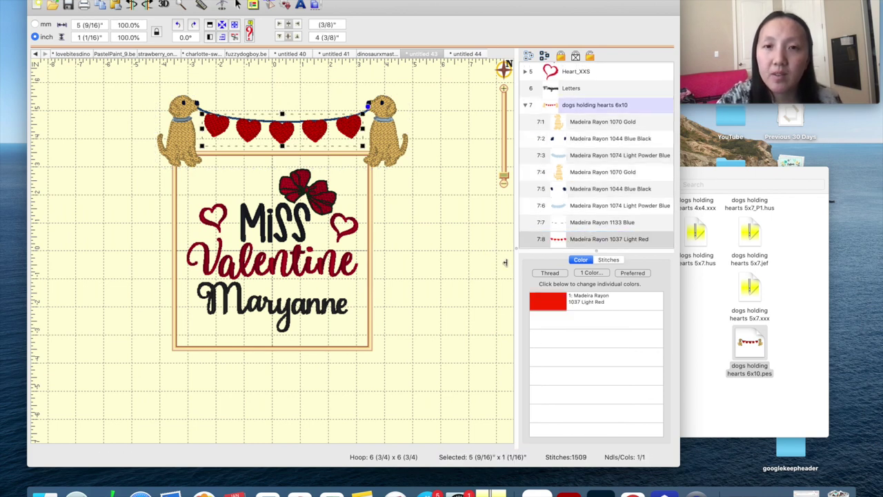
right_click(317, 130)
click(335, 136)
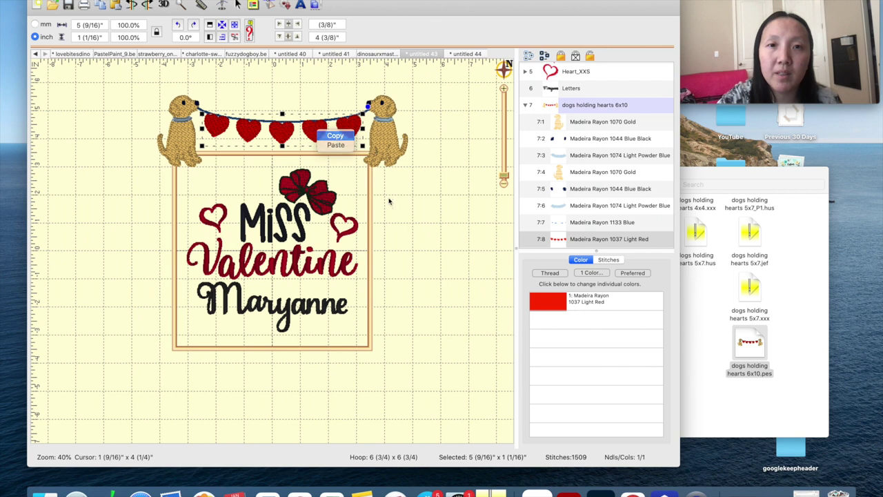
right_click(407, 226)
click(427, 240)
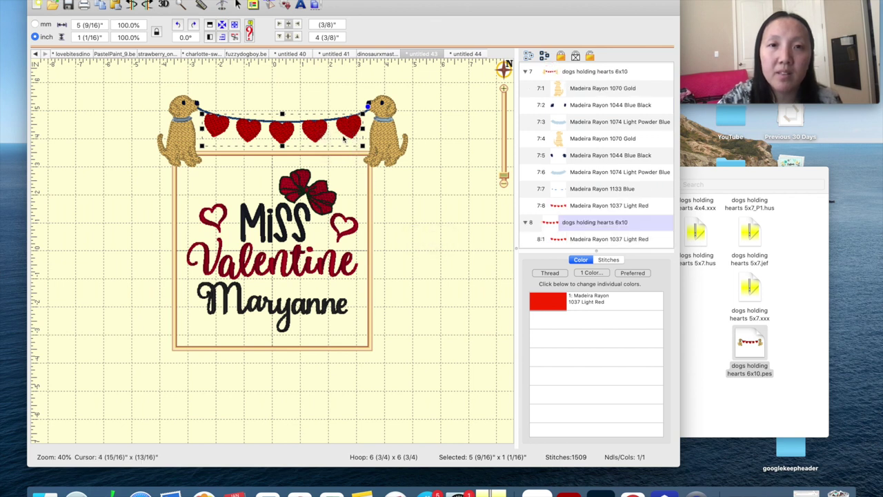
drag(343, 139, 470, 204)
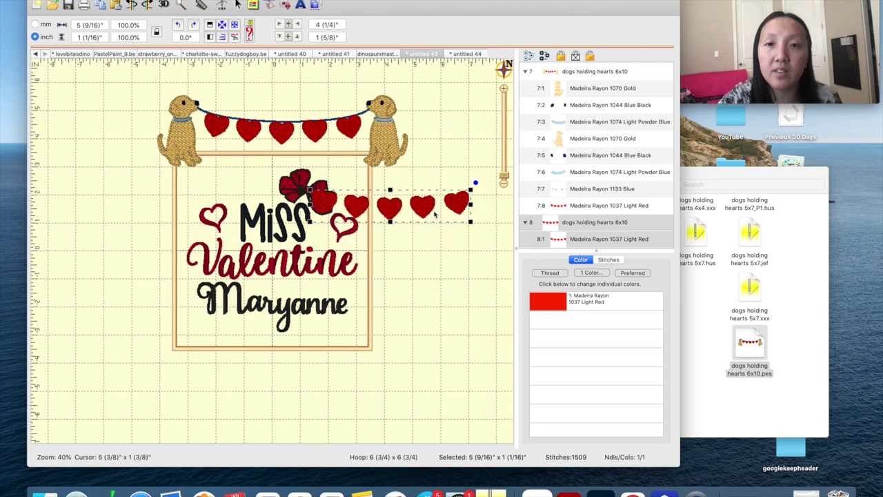
Delete the original dogs-and-hearts banner and move the copied row of hearts above the hoop, about 4 7/16 inches up
click(389, 147)
key(Delete)
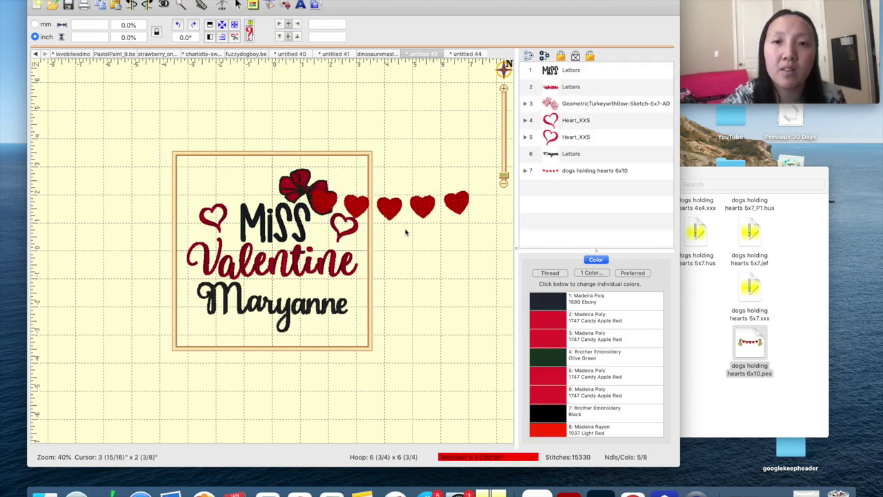
drag(351, 158, 256, 78)
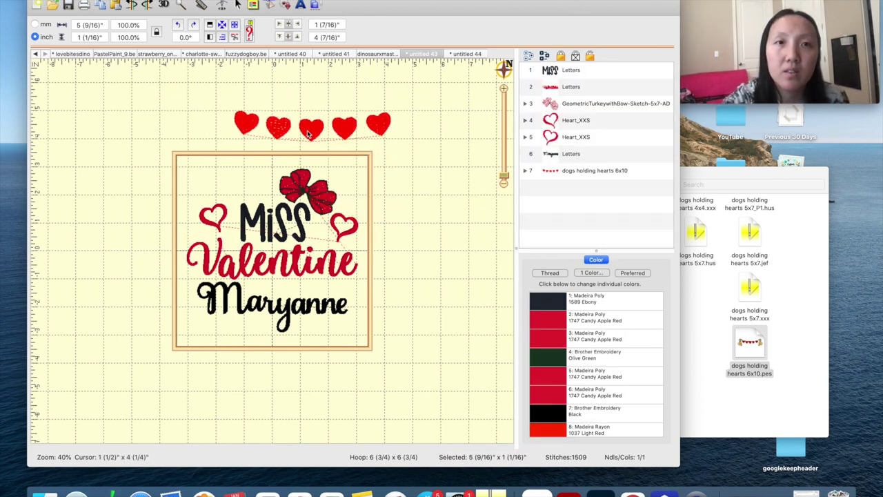
Start the stitch simulator, advance it to about stitch 14084, and get a close view of the first heart in the row
key(super+r)
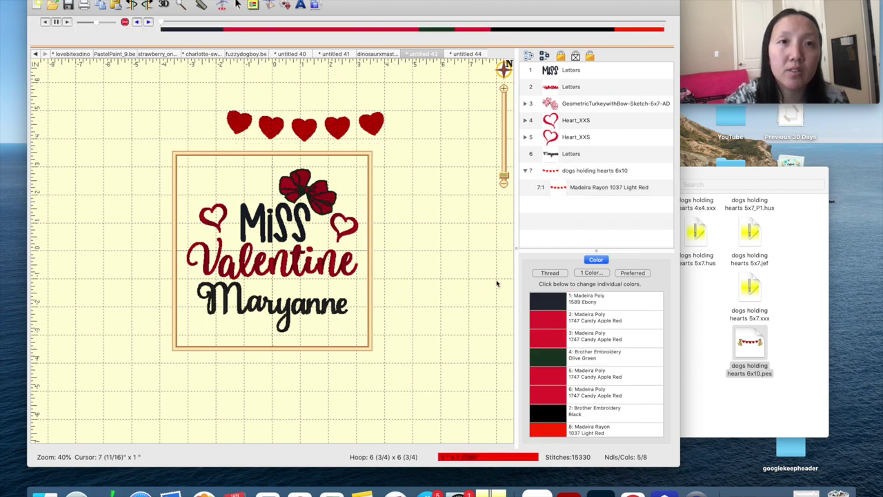
drag(169, 23, 619, 29)
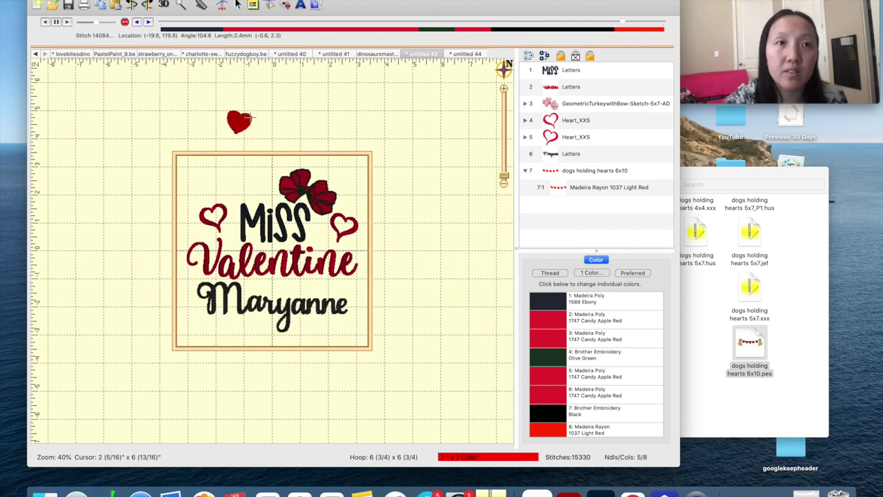
click(504, 90)
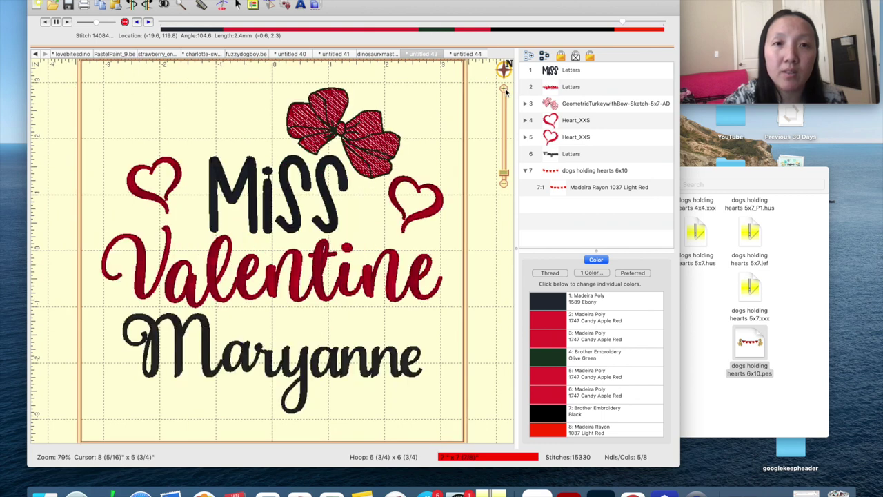
click(504, 67)
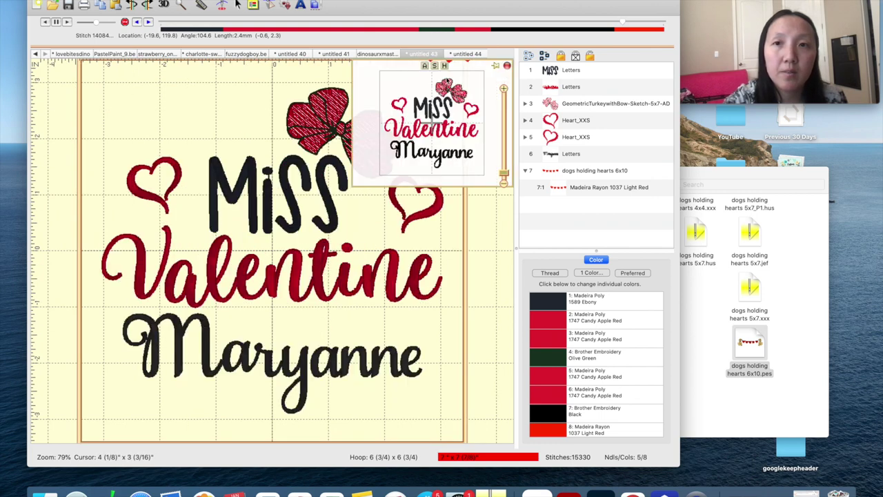
click(465, 69)
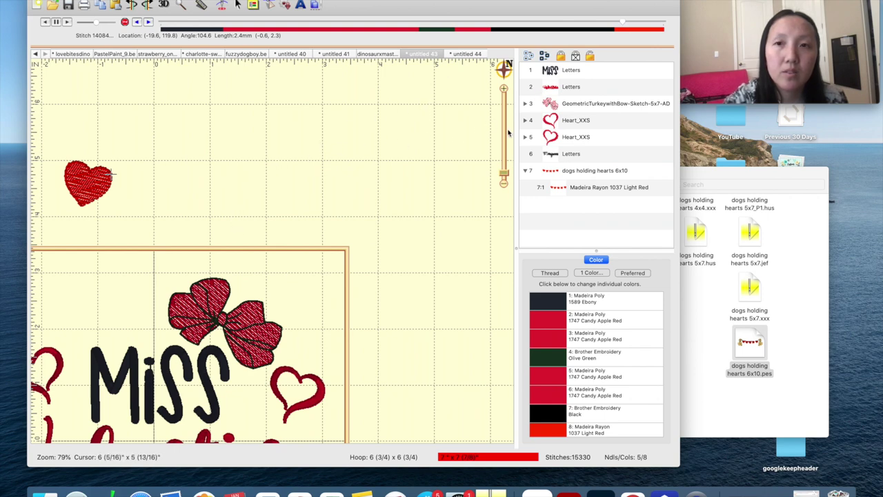
click(504, 183)
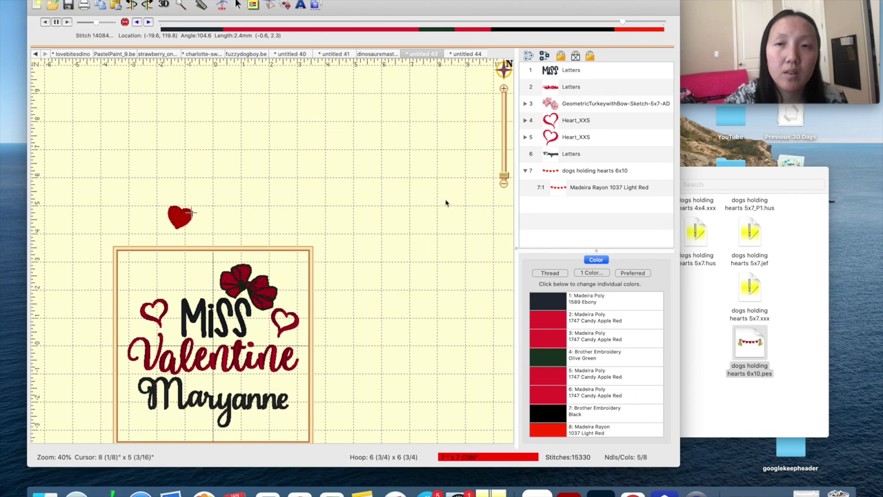
click(505, 88)
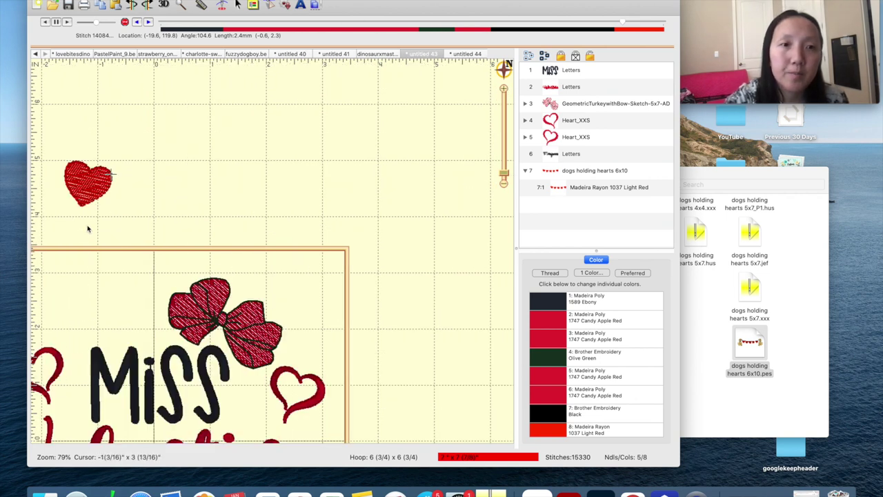
Step to jump stitch 14118 after the first heart and insert a color change there with Madeira Poly 1765 Tiger
click(148, 22)
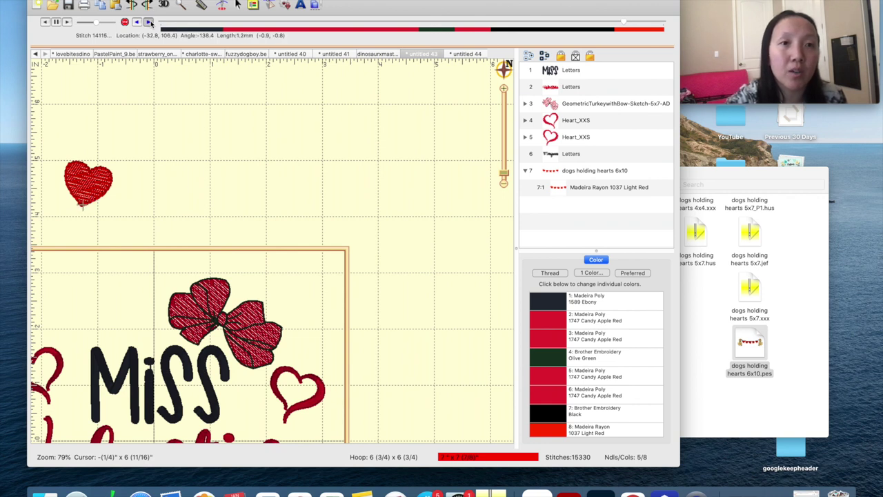
click(149, 22)
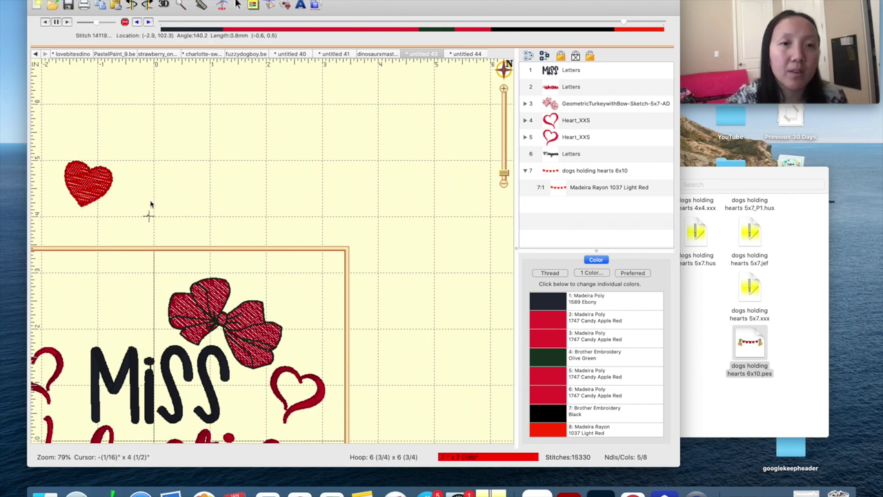
click(137, 24)
click(151, 24)
click(138, 23)
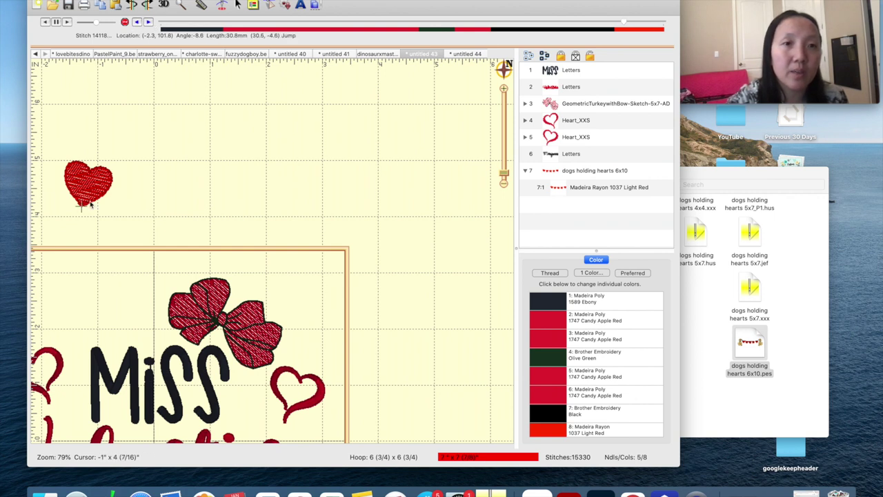
click(124, 22)
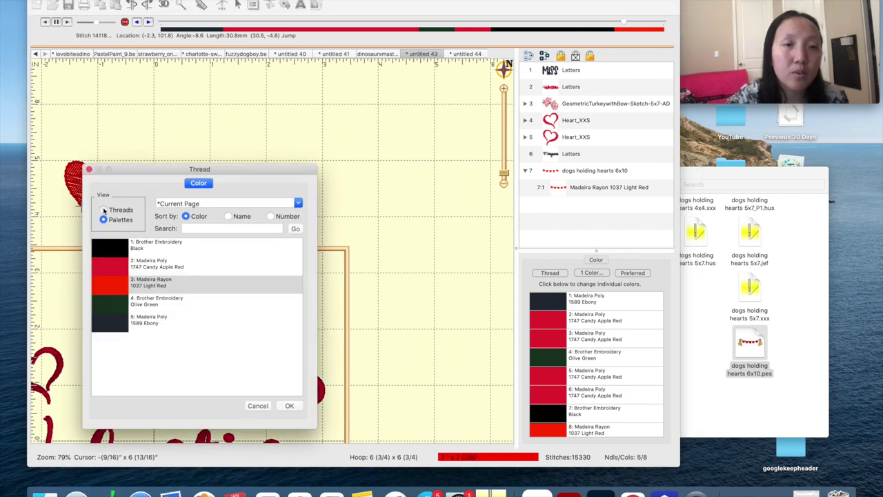
click(103, 209)
click(115, 295)
click(289, 407)
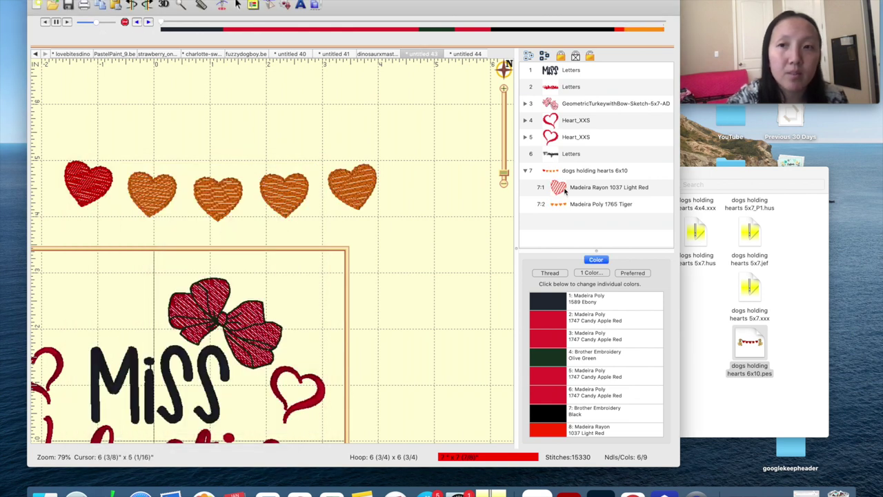
Check the split by selecting the red heart, the whole heart row, and the four Tiger-colored hearts in turn
click(564, 192)
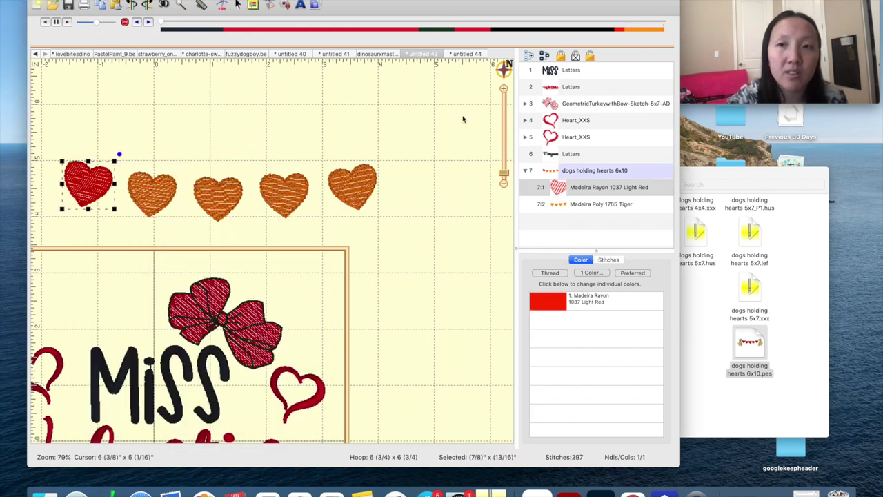
click(291, 197)
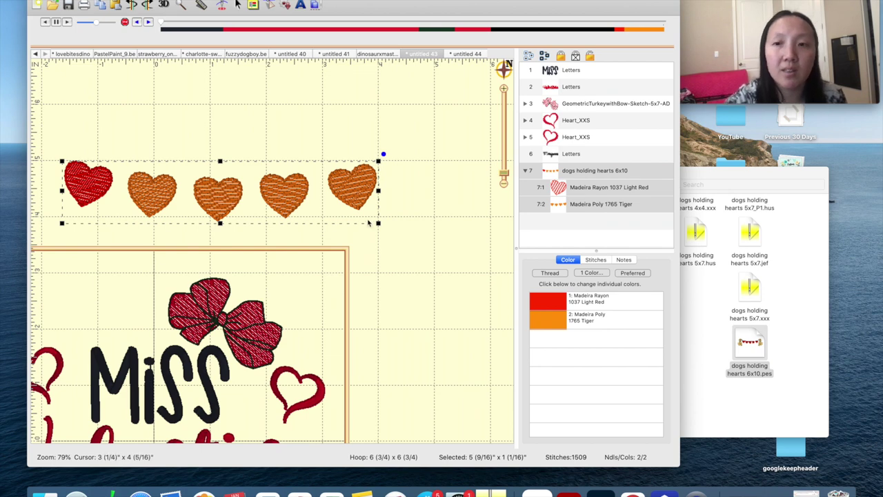
click(507, 254)
click(558, 205)
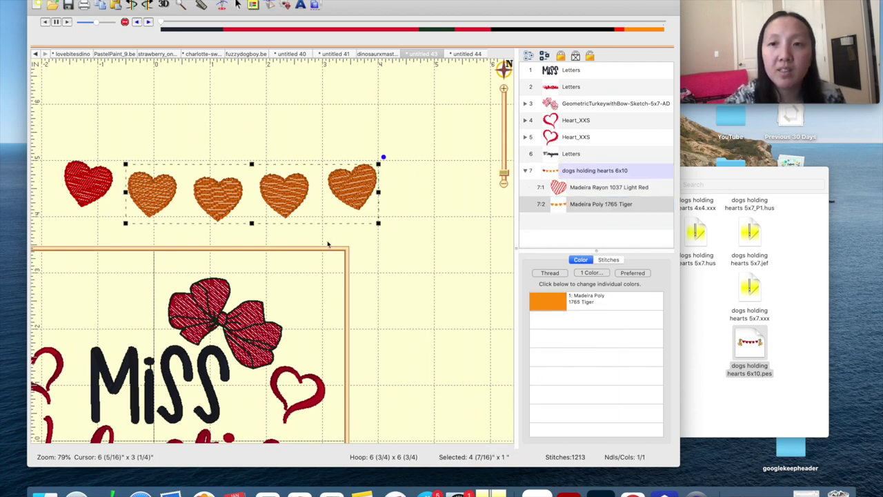
Delete the four Tiger-colored hearts and move the remaining red heart into the hoop, above the word Miss
key(Delete)
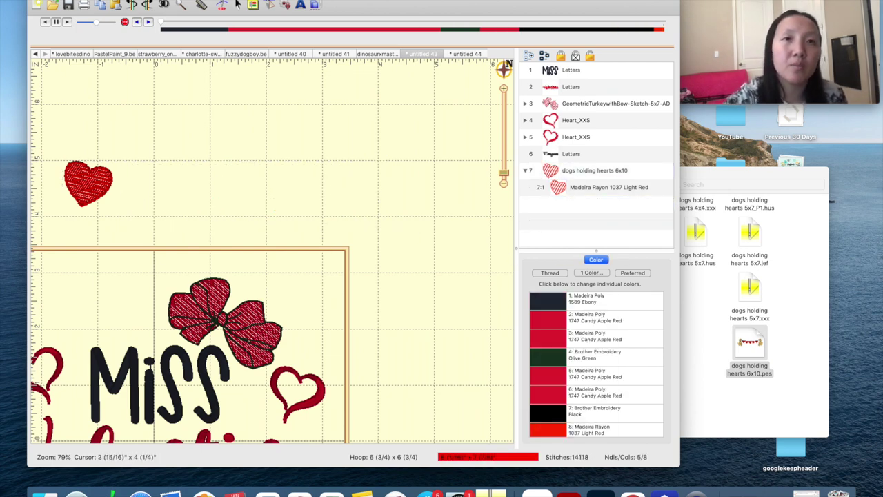
click(101, 180)
drag(110, 225, 140, 287)
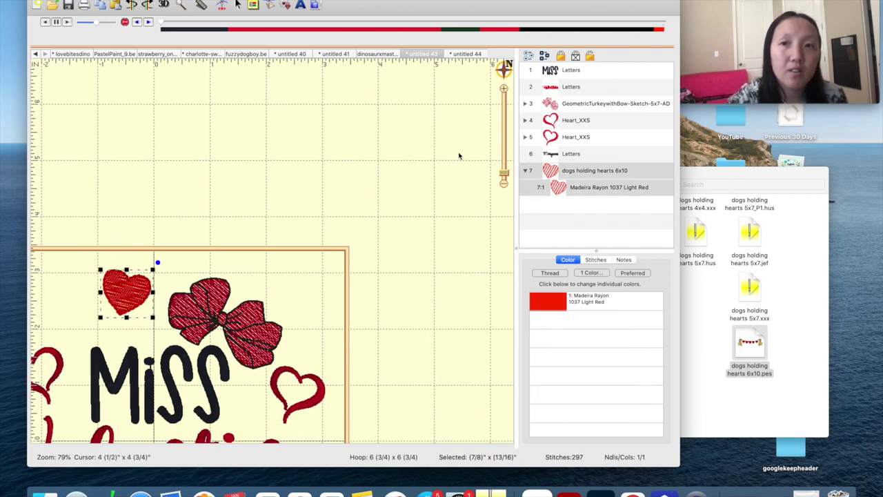
mouse_move(504, 78)
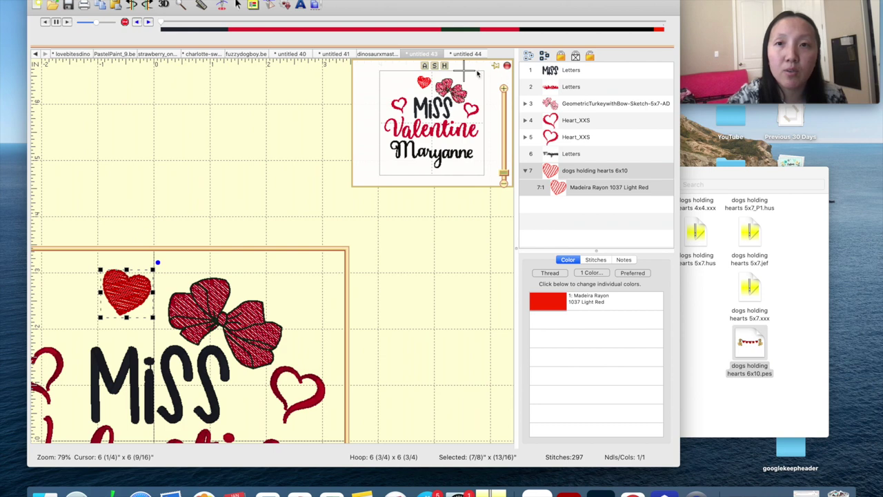
click(456, 74)
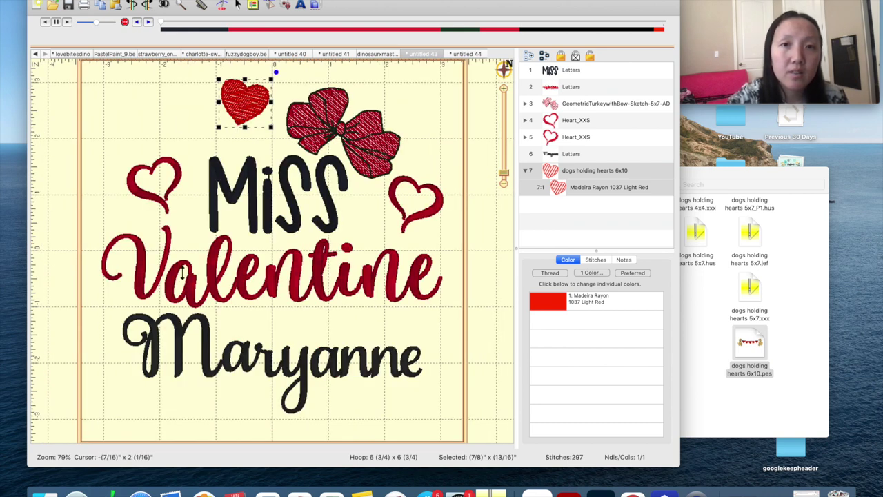
drag(256, 105, 232, 101)
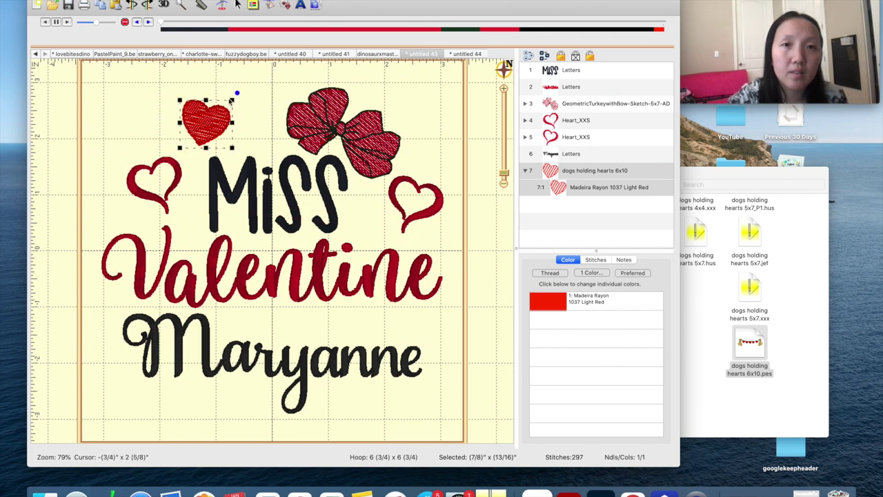
Tilt the filled heart above Miss, duplicate it, and place the copy beside the outlined heart to the right of Miss
drag(238, 91, 222, 129)
right_click(223, 129)
right_click(417, 118)
click(435, 131)
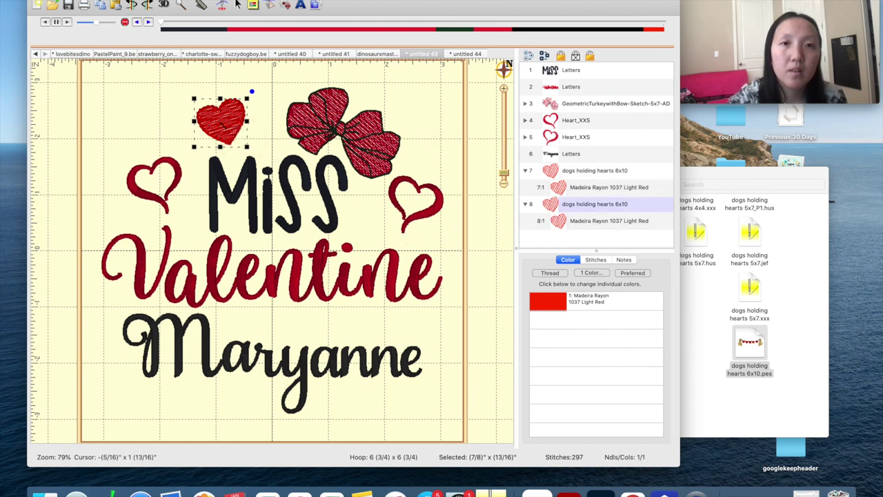
drag(223, 124, 188, 142)
drag(319, 288, 379, 225)
Move both outlined Heart_XXS objects later in the stitch order, so that they sew after the name lettering
click(434, 212)
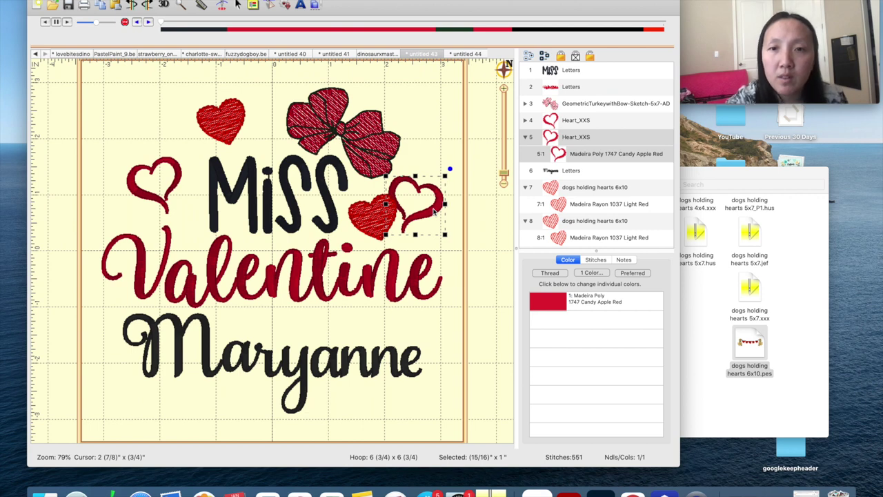
right_click(433, 211)
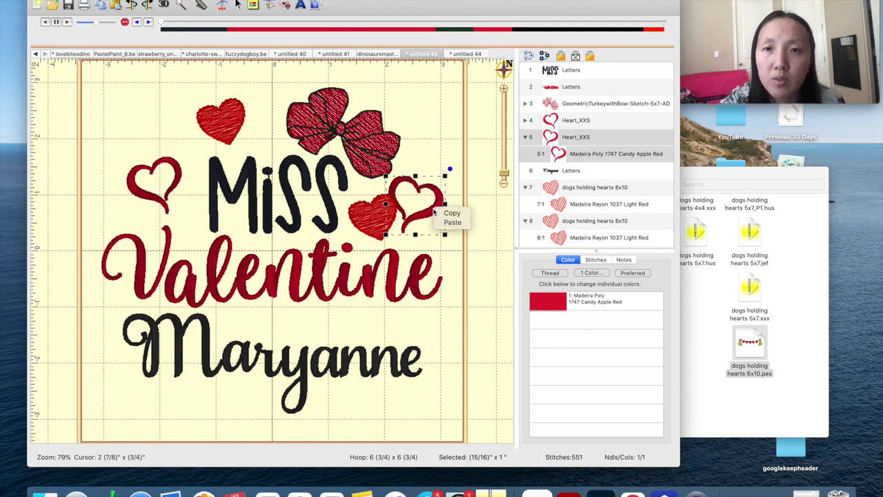
key(Escape)
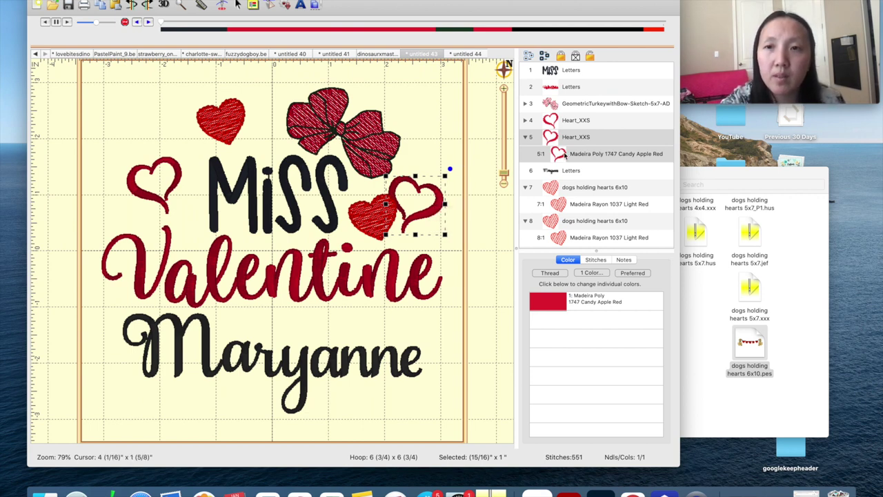
right_click(564, 147)
click(572, 154)
click(560, 121)
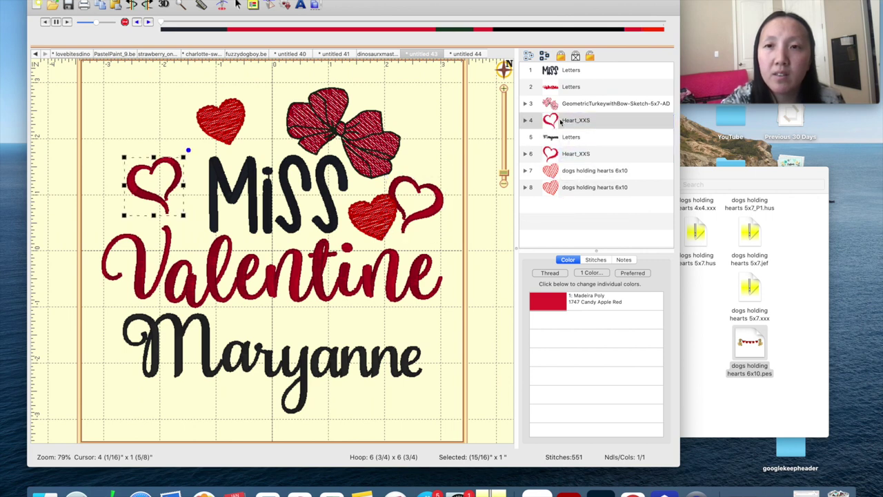
right_click(566, 121)
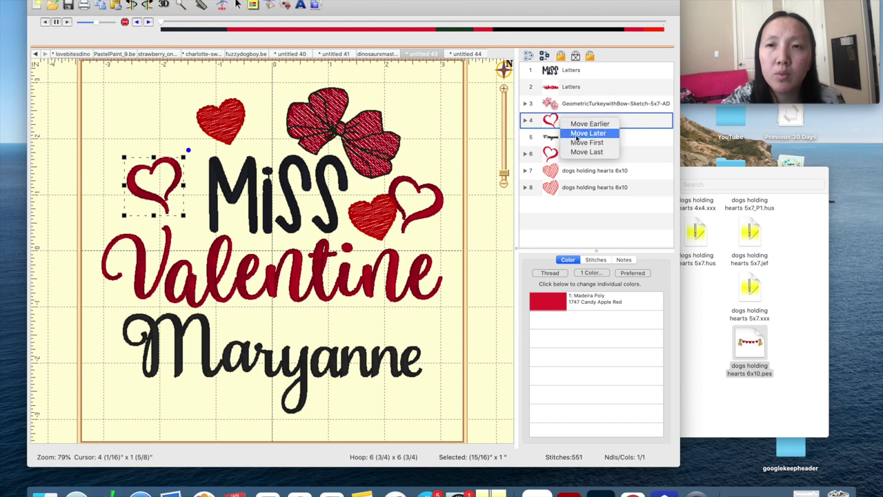
click(577, 133)
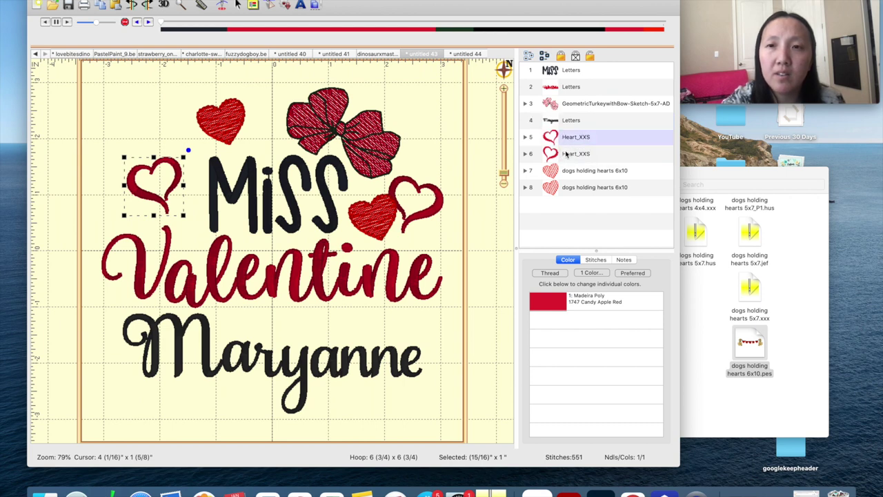
Move both filled hearts earlier in the stitch order, ahead of the outlined heart to the right of Miss
click(566, 155)
click(571, 175)
right_click(571, 175)
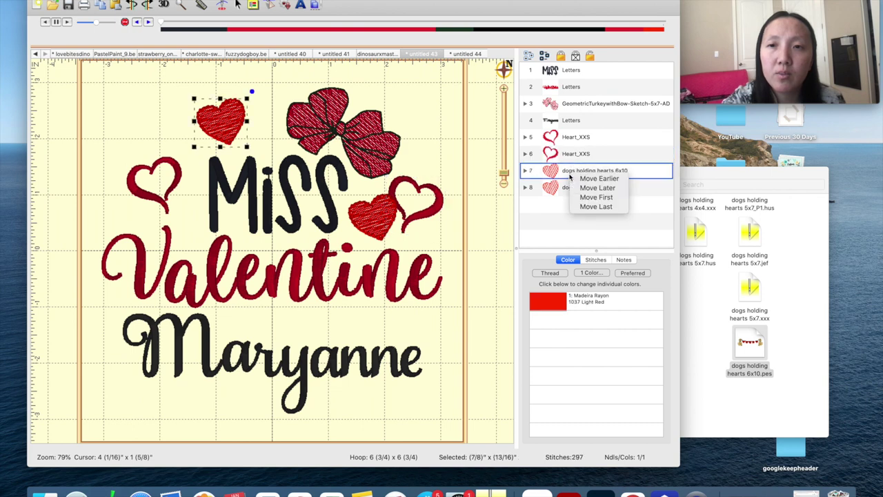
click(581, 180)
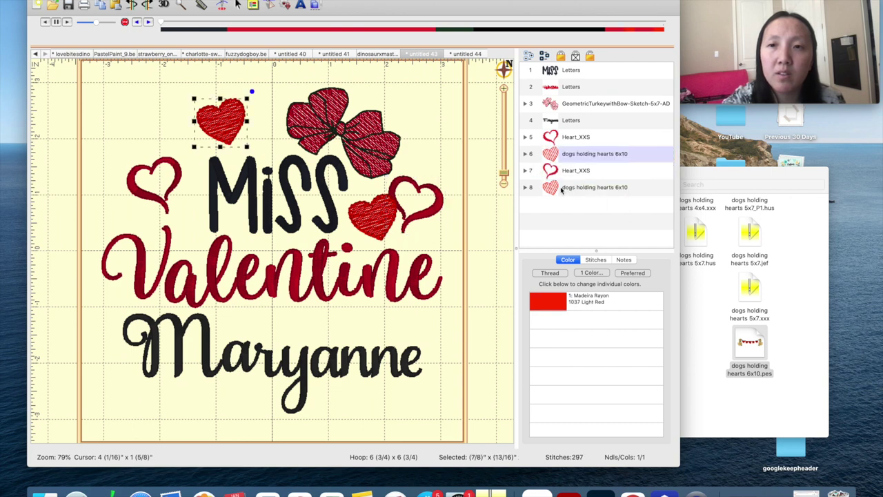
click(562, 190)
right_click(563, 190)
click(570, 194)
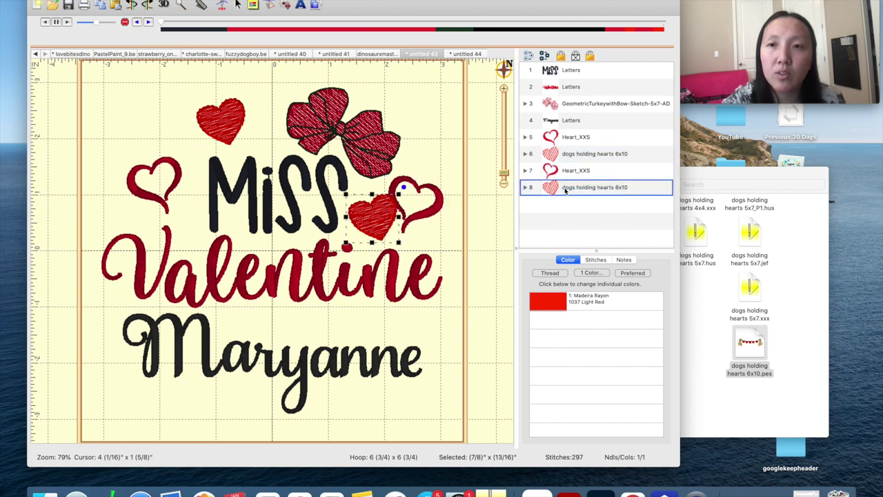
Move the outlined heart to the left of Miss to the end of the stitch order
click(558, 138)
right_click(560, 138)
click(561, 149)
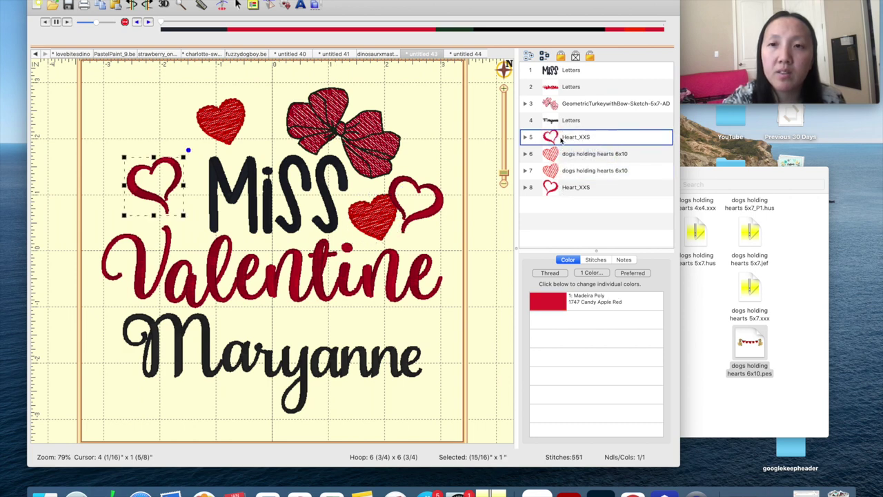
drag(557, 155, 555, 217)
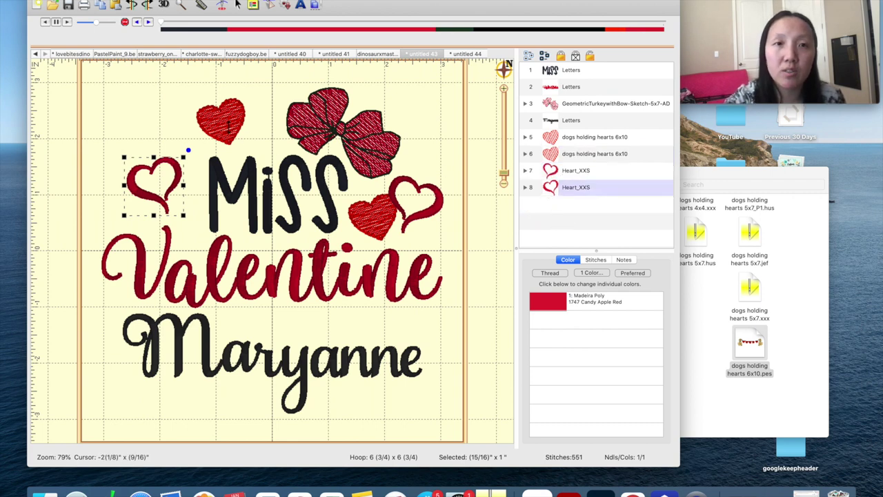
Nudge the outlined and filled hearts to the right of Miss so that they overlap neatly as a pair
click(372, 227)
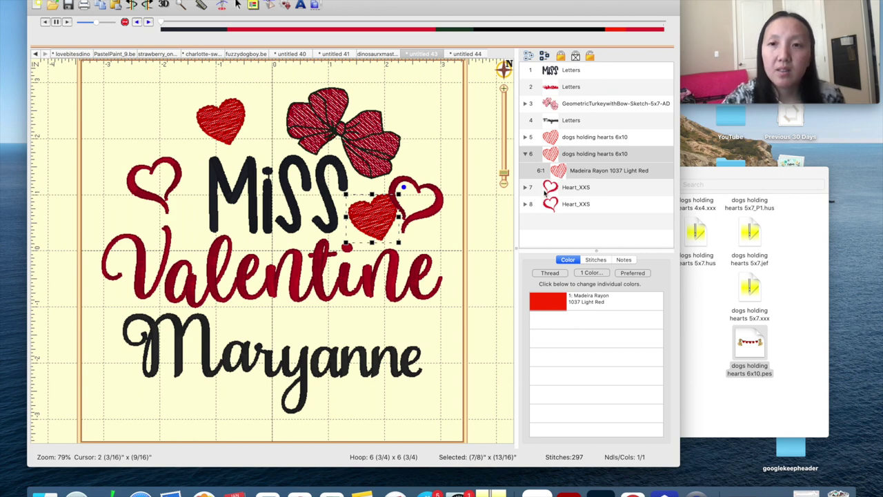
click(437, 211)
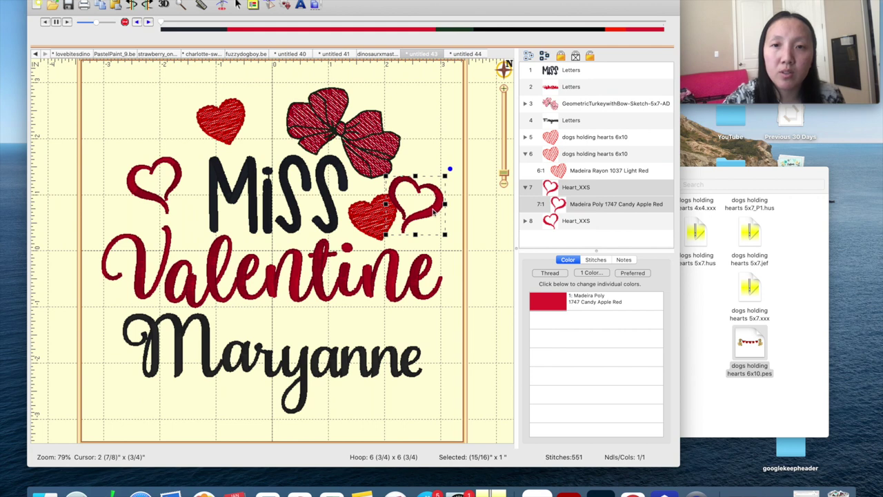
drag(433, 213, 429, 218)
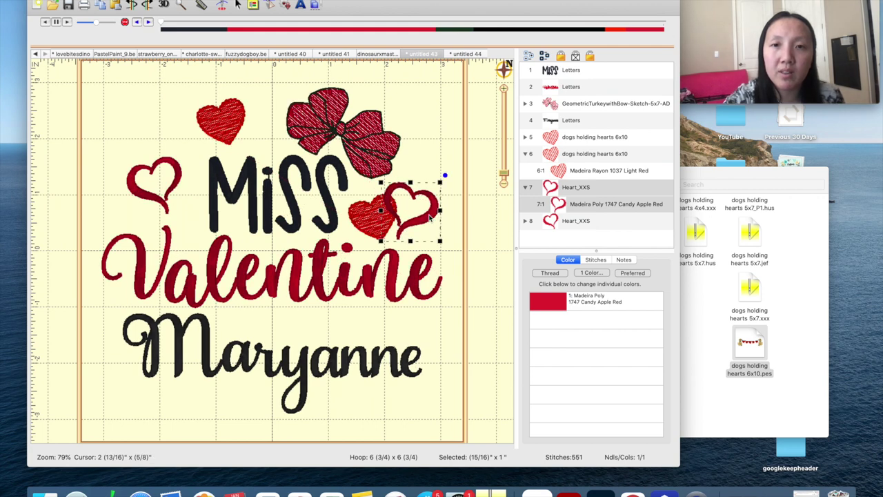
click(378, 227)
drag(383, 226, 379, 221)
Move the filled heart from above Miss so it overlaps the outlined heart to the left, and rotate it slightly
click(223, 136)
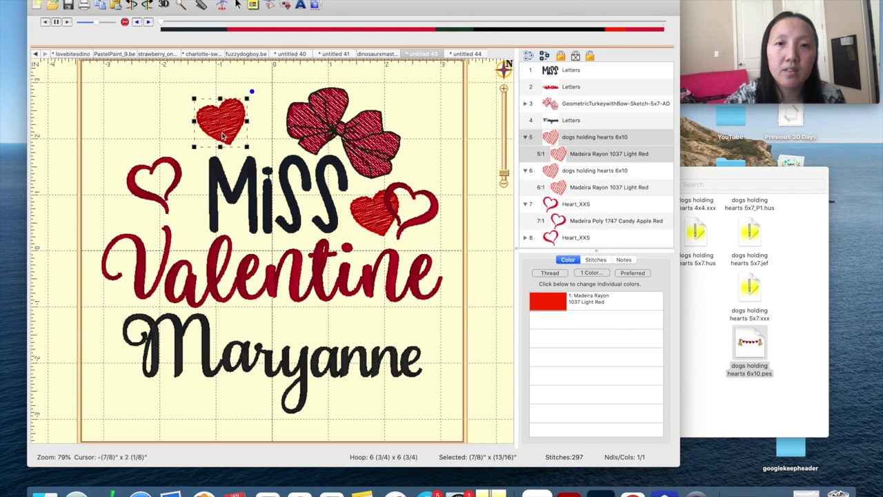
drag(222, 136, 195, 153)
drag(184, 184, 189, 178)
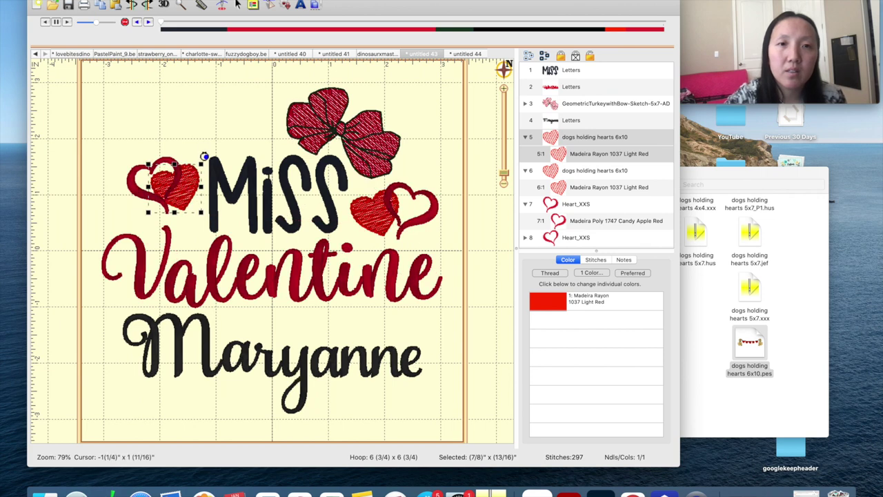
drag(216, 165, 222, 172)
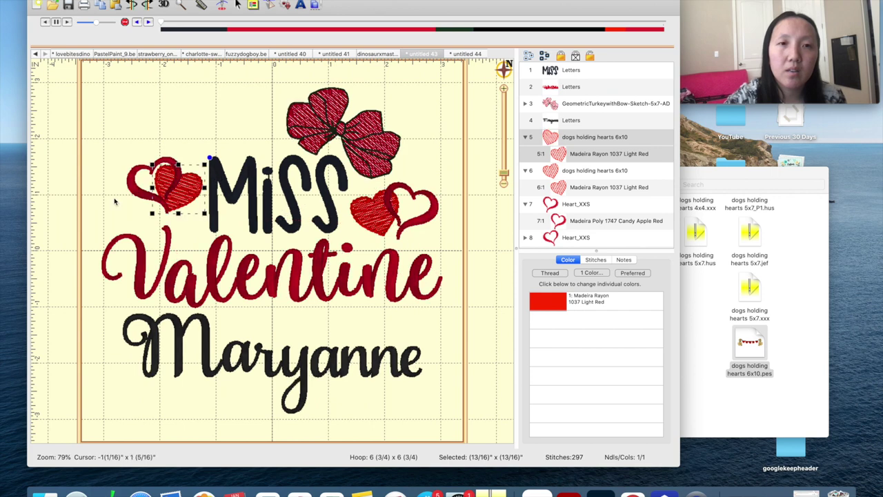
Shift the outlined heart left of Miss up and outward to reduce its overlap with the filled heart, and deselect it
click(138, 194)
drag(138, 195, 126, 189)
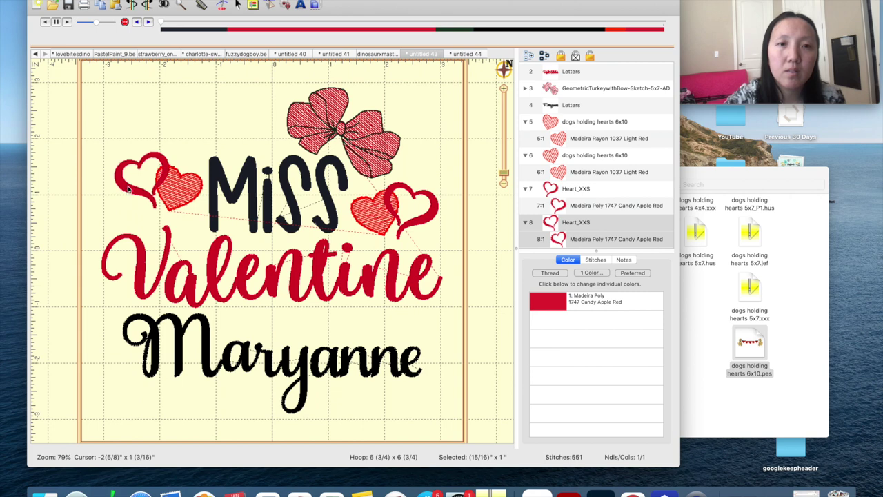
click(360, 325)
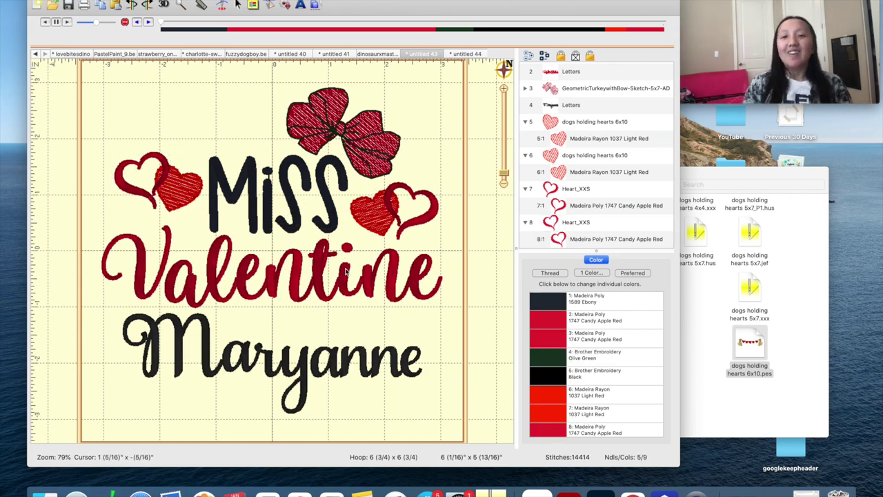
Select the entire design and review the finished layout in the hoop at 40% and 79% zoom
click(503, 183)
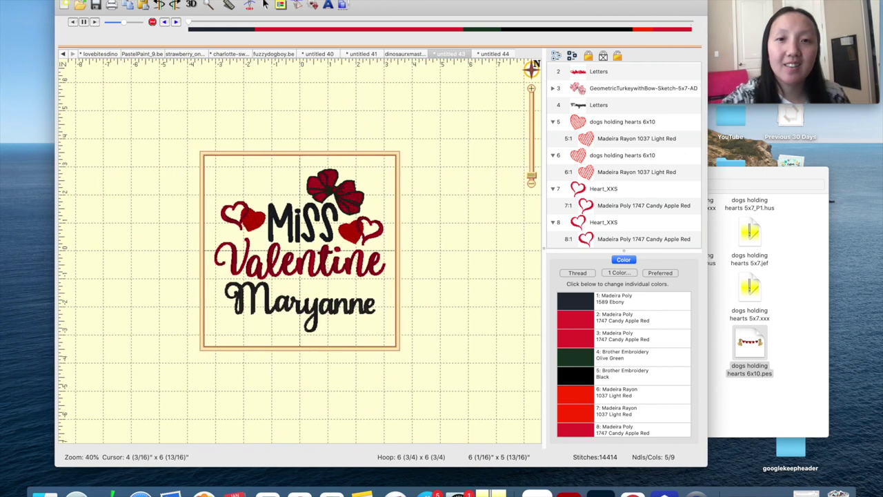
drag(350, 1, 403, 2)
drag(194, 125, 481, 410)
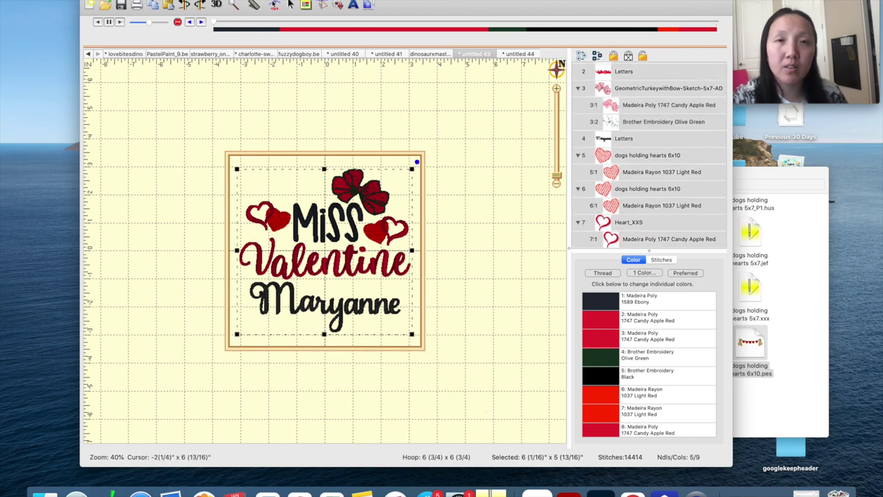
click(274, 4)
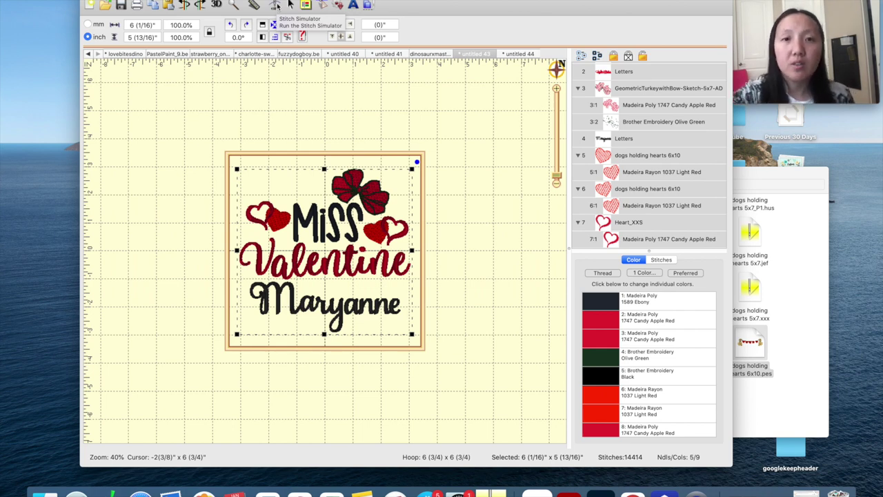
click(556, 89)
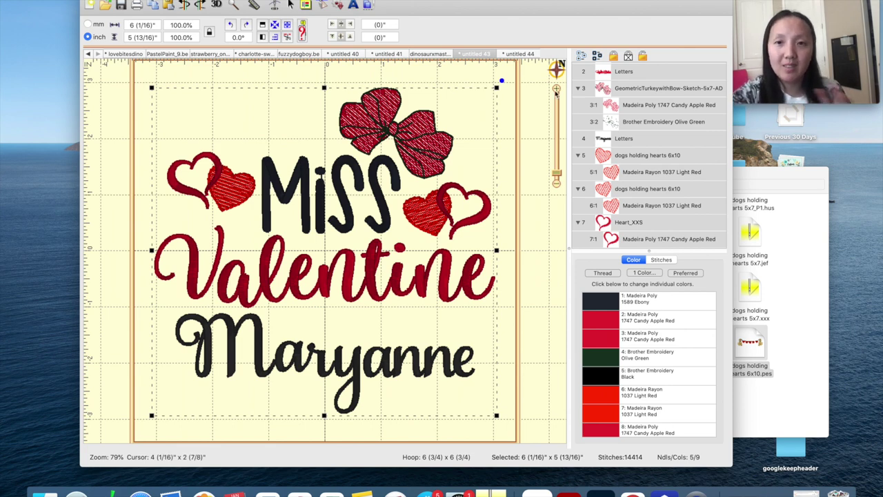
Switch to Finder, close the "Dogs holding hearts" folder window, and return to the embroidery design
click(786, 267)
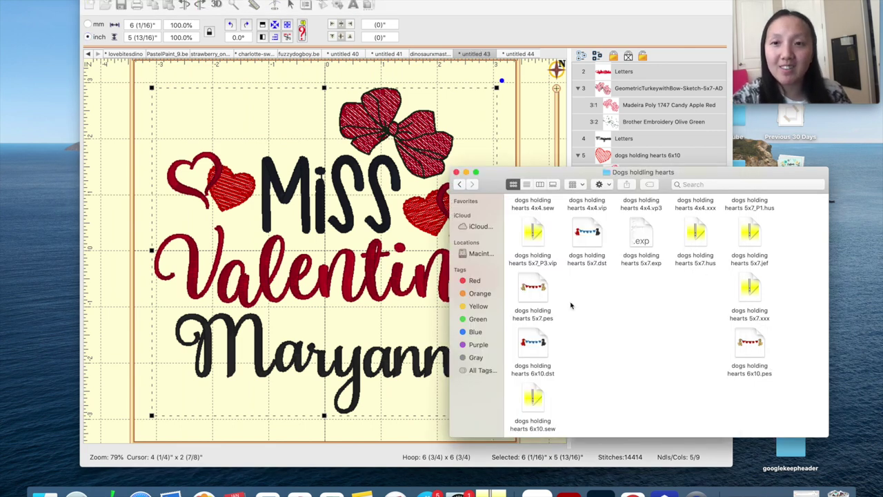
click(456, 172)
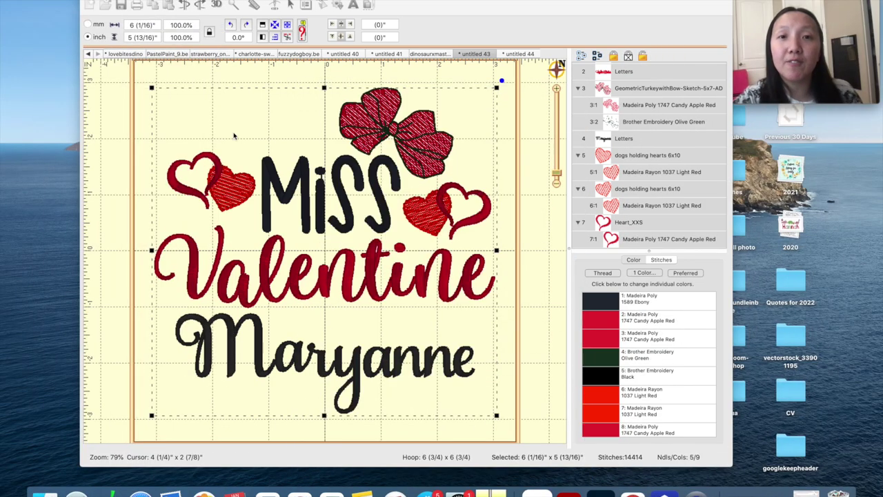
click(235, 136)
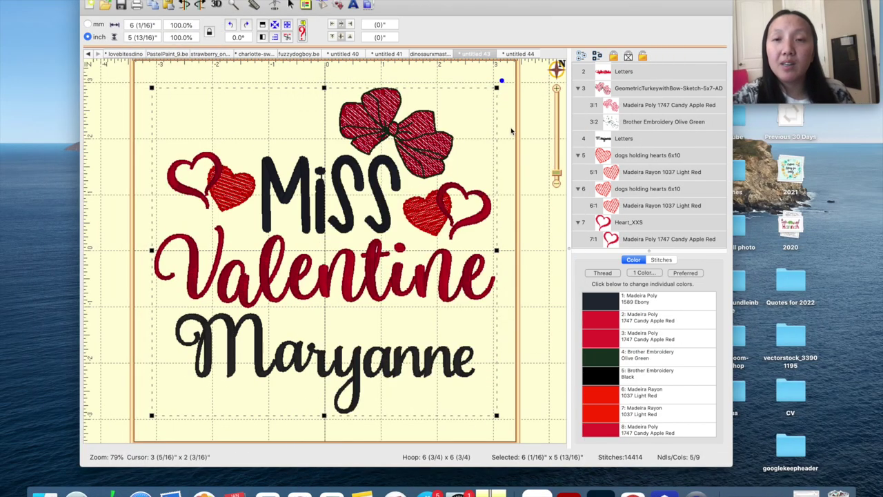
Deselect the design and look over the commands for saving stitch and working files, including Save As (Stitch and Working)
click(511, 130)
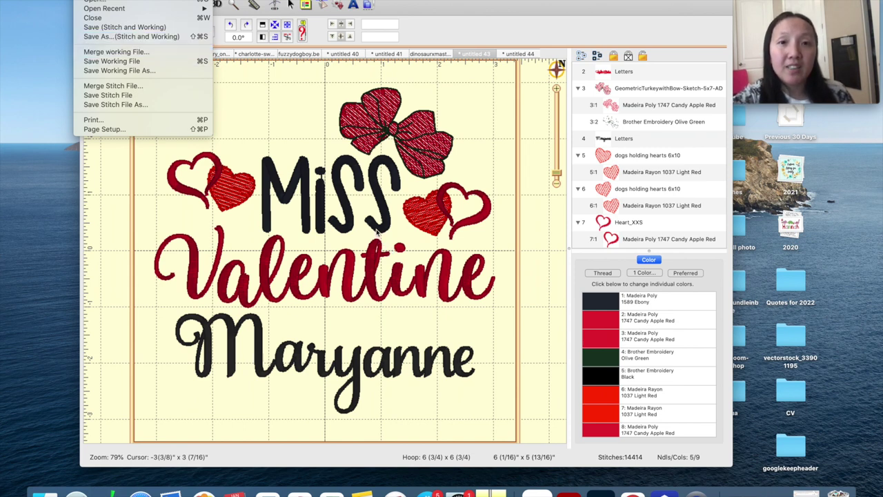
click(347, 204)
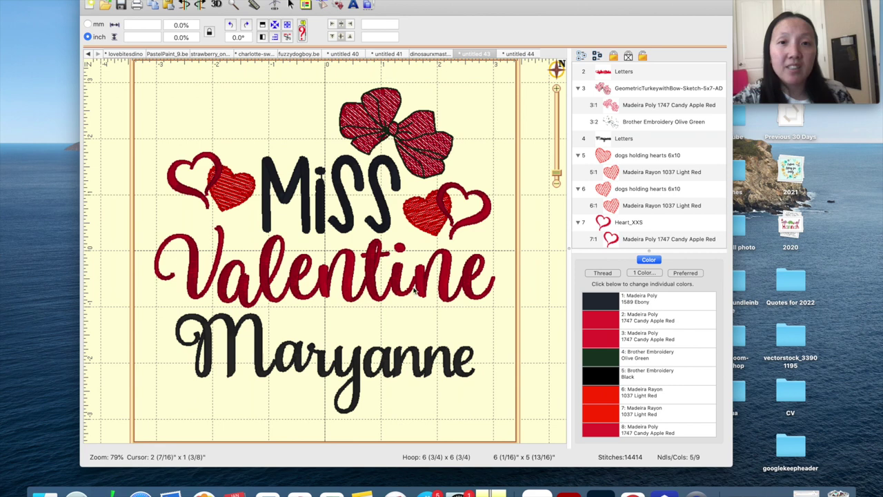
click(309, 216)
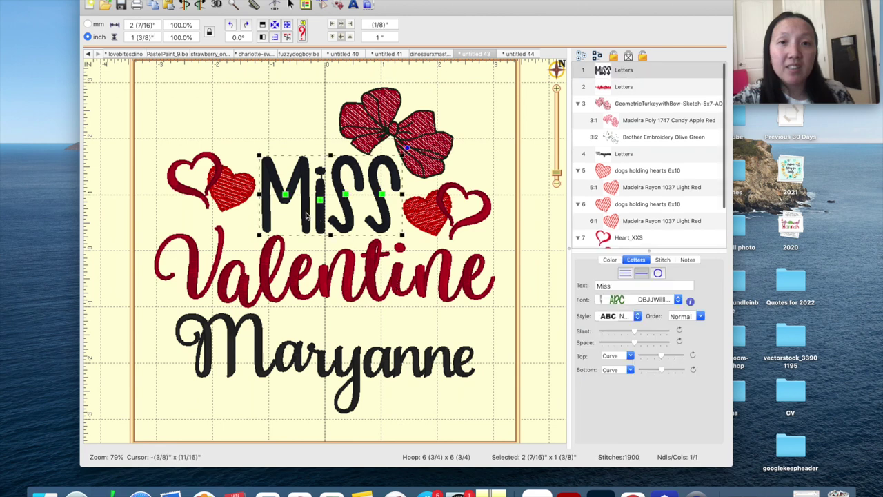
click(219, 133)
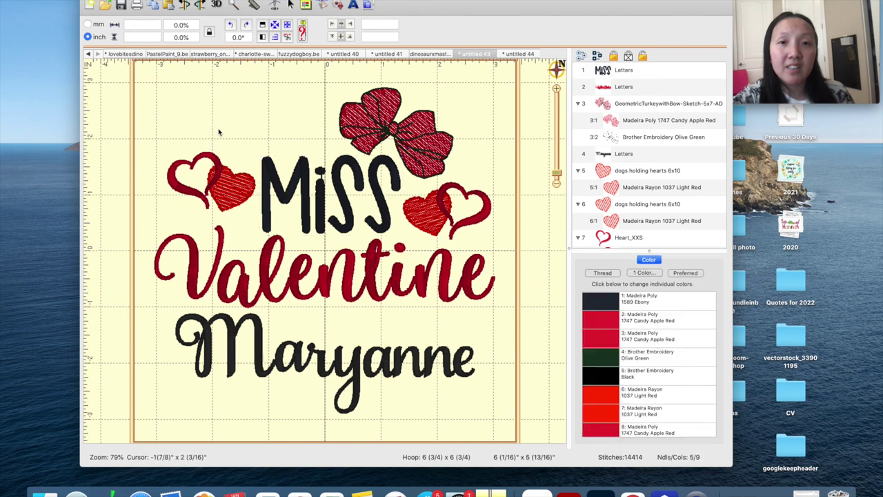
click(97, 0)
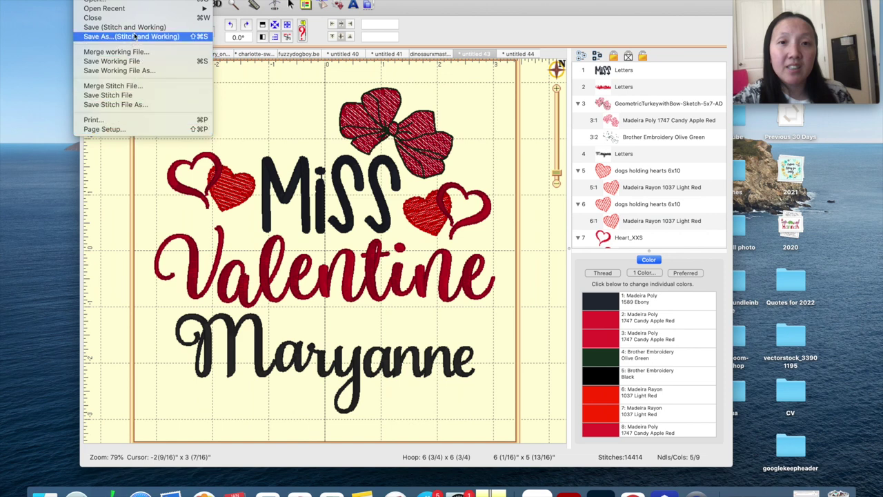
click(260, 109)
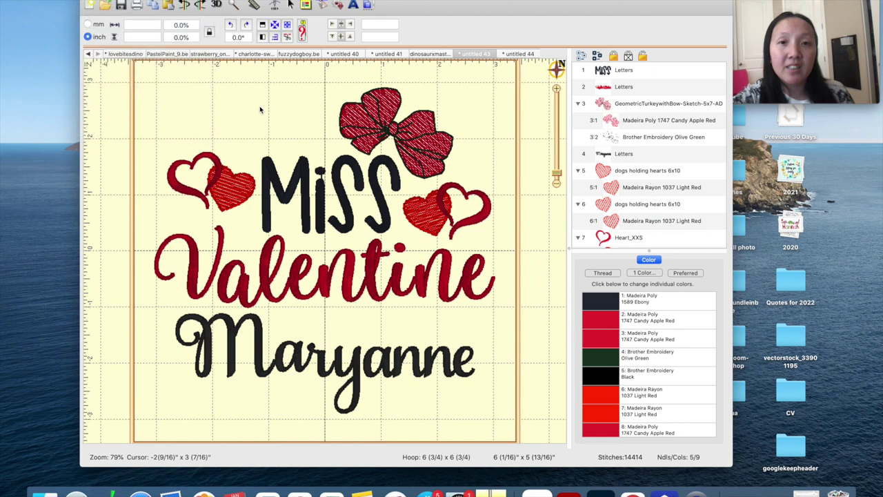